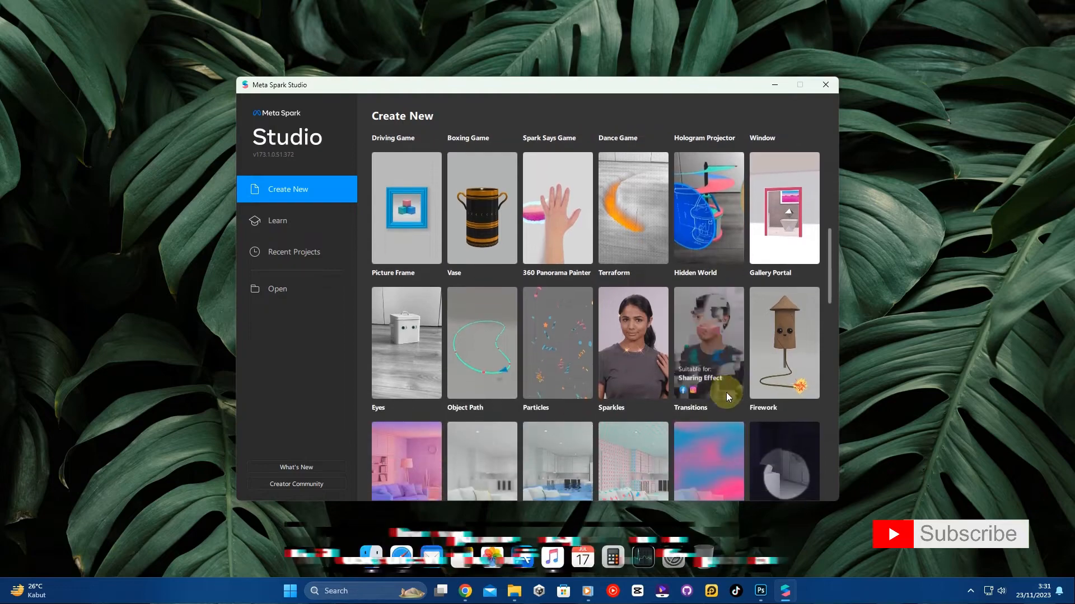
pyautogui.scroll(-4, 727, 403)
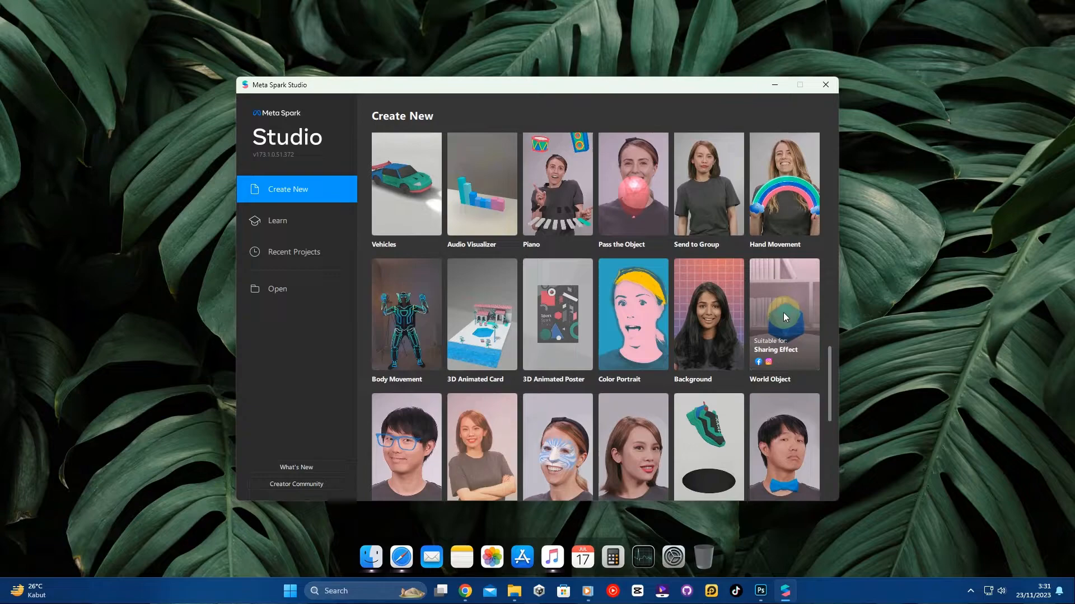
# - Create a new project from the World Object template and maximize the project window
pyautogui.click(784, 312)
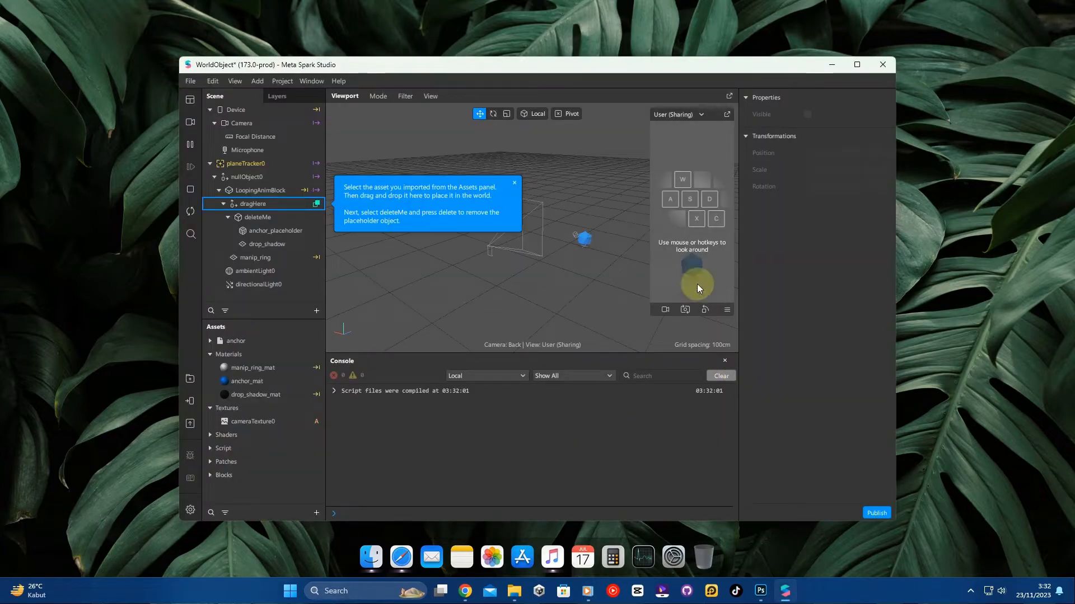
pyautogui.click(850, 70)
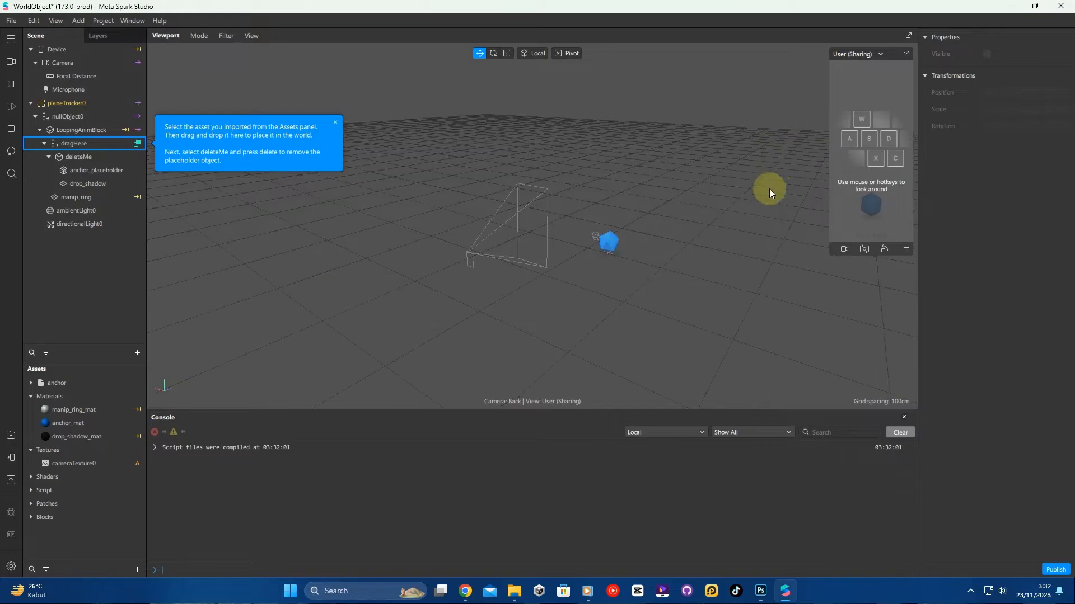
# - Turn off Spinning on the LoopingAnimBlock object
pyautogui.moveTo(498, 215)
pyautogui.mouseDown()
pyautogui.moveTo(528, 216)
pyautogui.moveTo(480, 206)
pyautogui.moveTo(446, 230)
pyautogui.moveTo(496, 225)
pyautogui.mouseUp()
pyautogui.scroll(6, 542, 193)
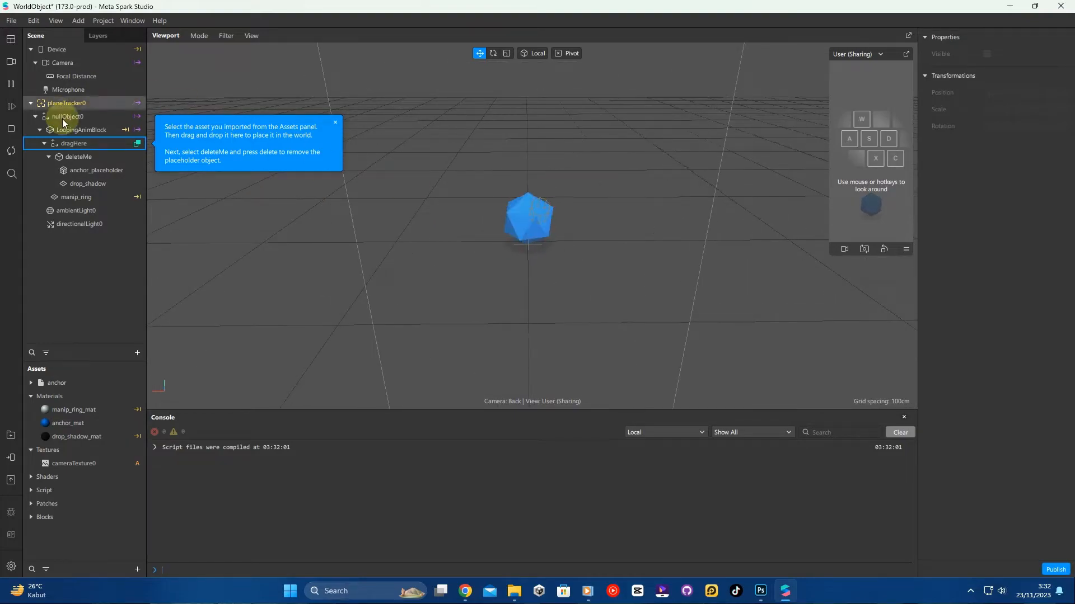
pyautogui.click(108, 129)
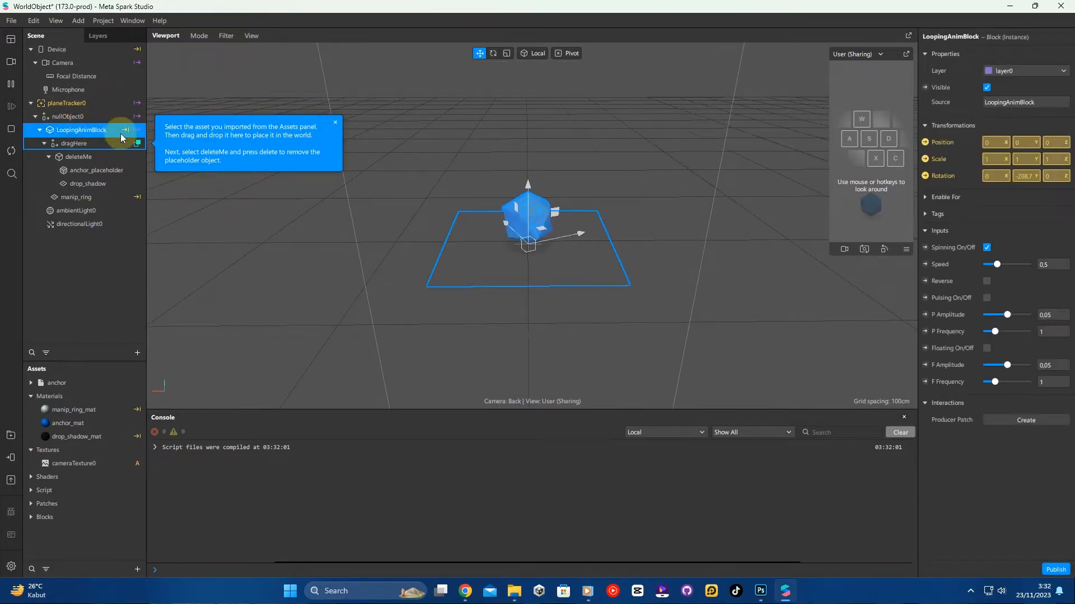
pyautogui.click(986, 247)
pyautogui.click(72, 287)
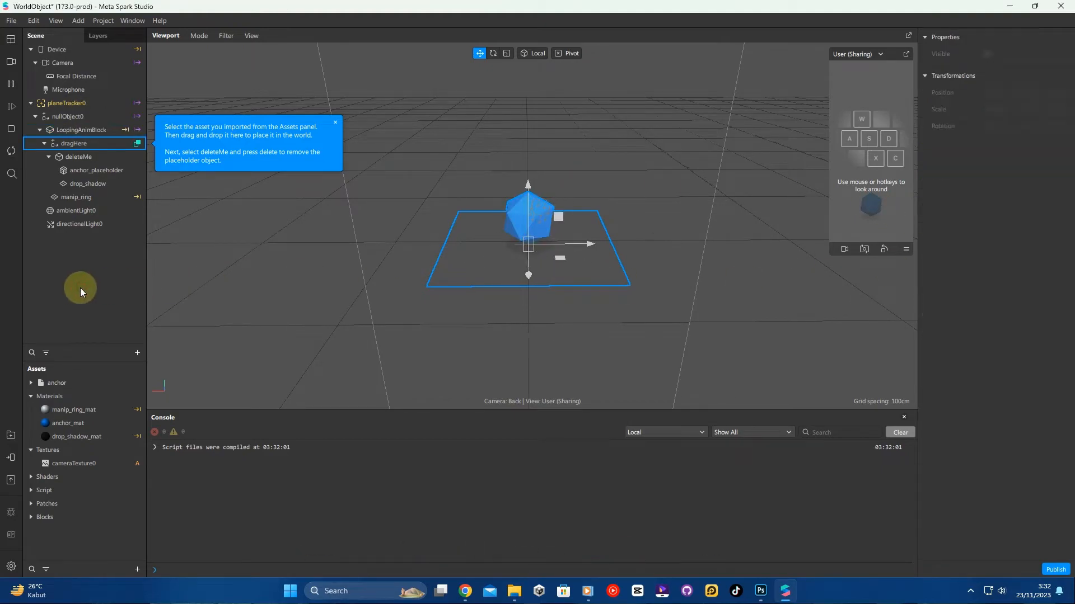
# - Open the AR Library, browse the Animals collection of 3D objects, and search for t rex
pyautogui.click(11, 436)
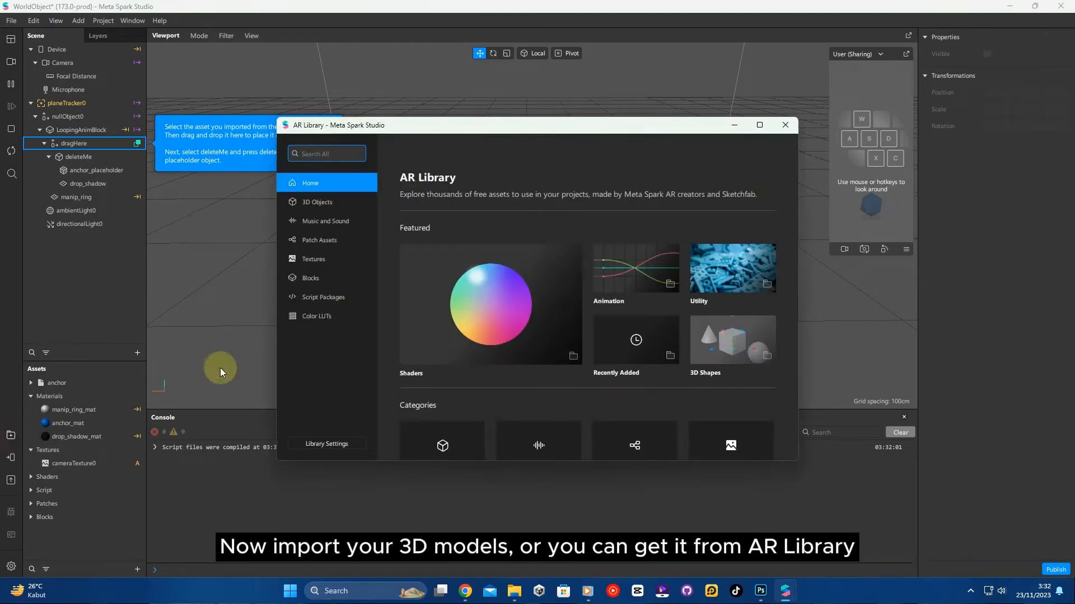
pyautogui.click(333, 206)
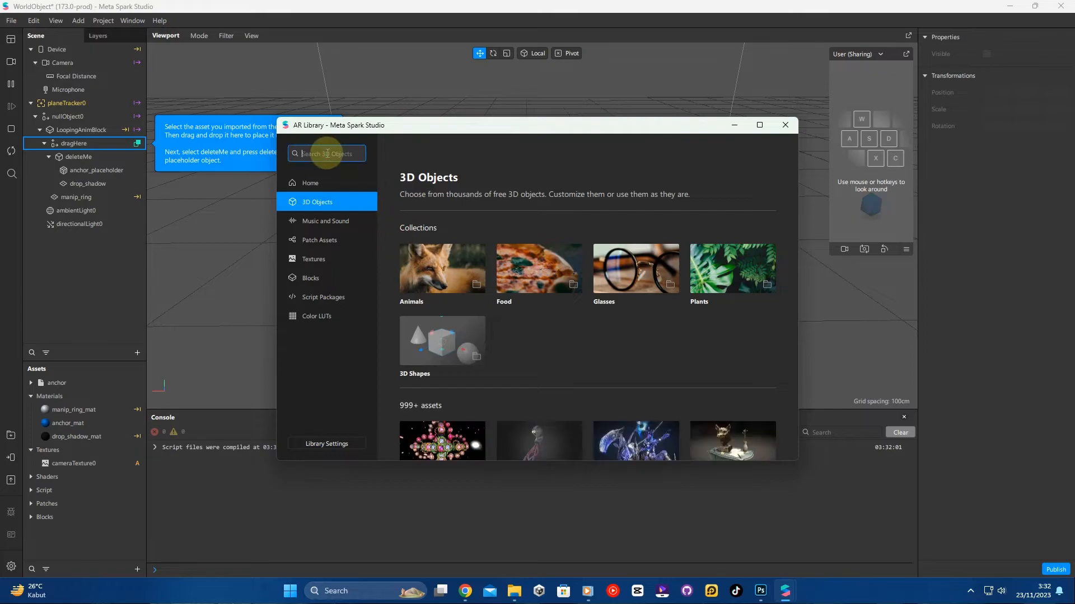
pyautogui.click(408, 263)
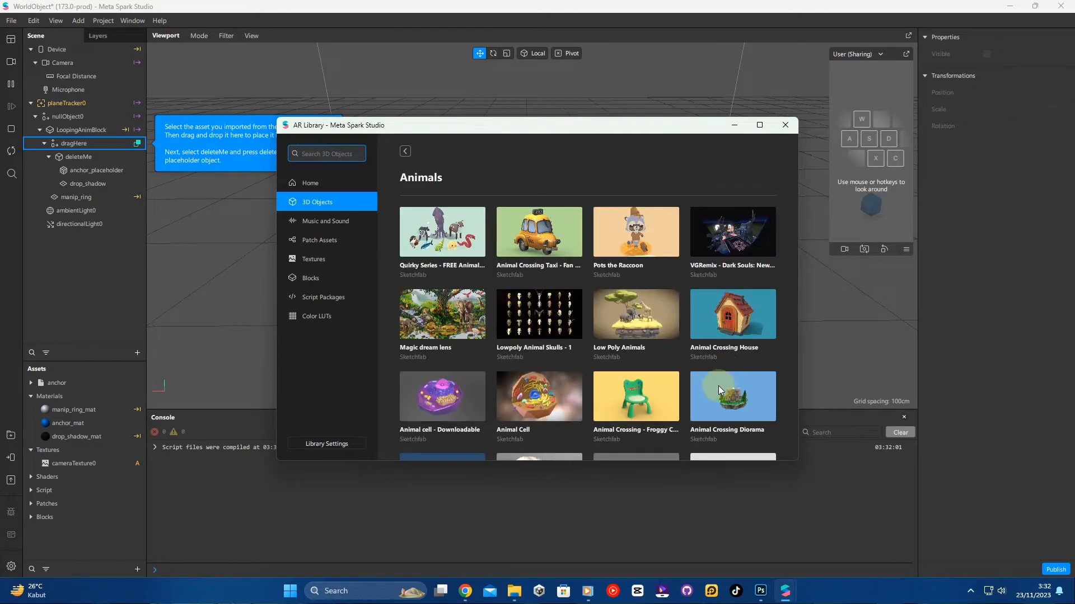
pyautogui.scroll(-3, 717, 391)
pyautogui.scroll(-10, 717, 391)
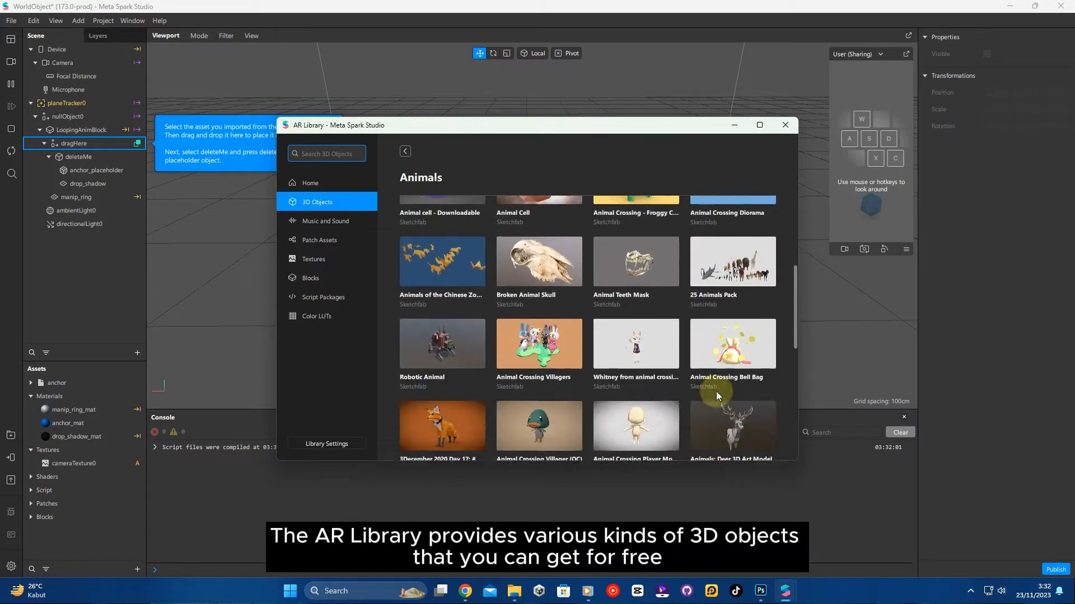
pyautogui.scroll(-4, 717, 391)
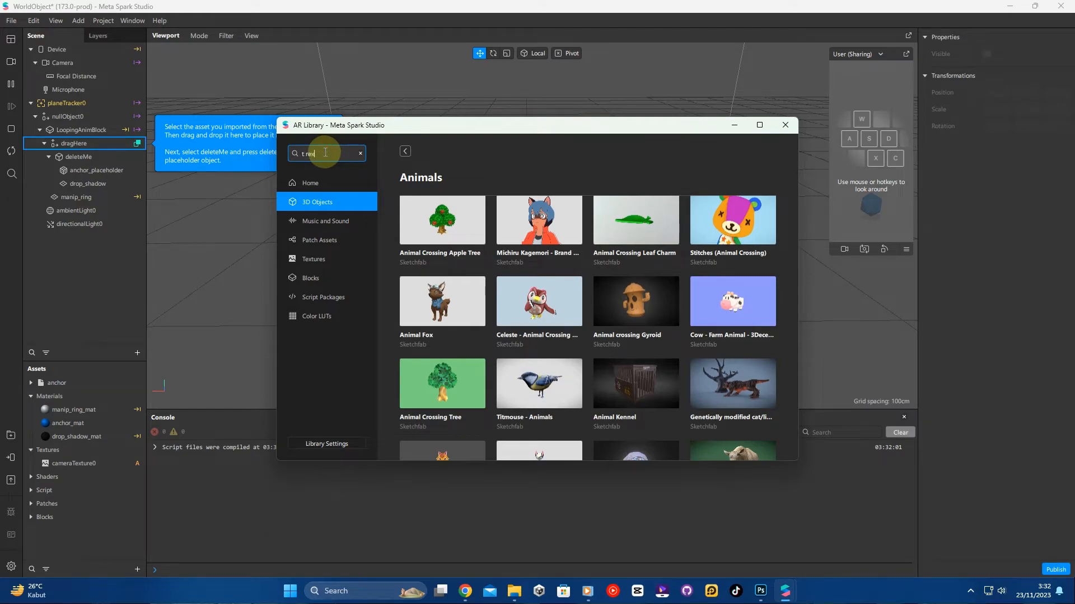
pyautogui.press('Return')
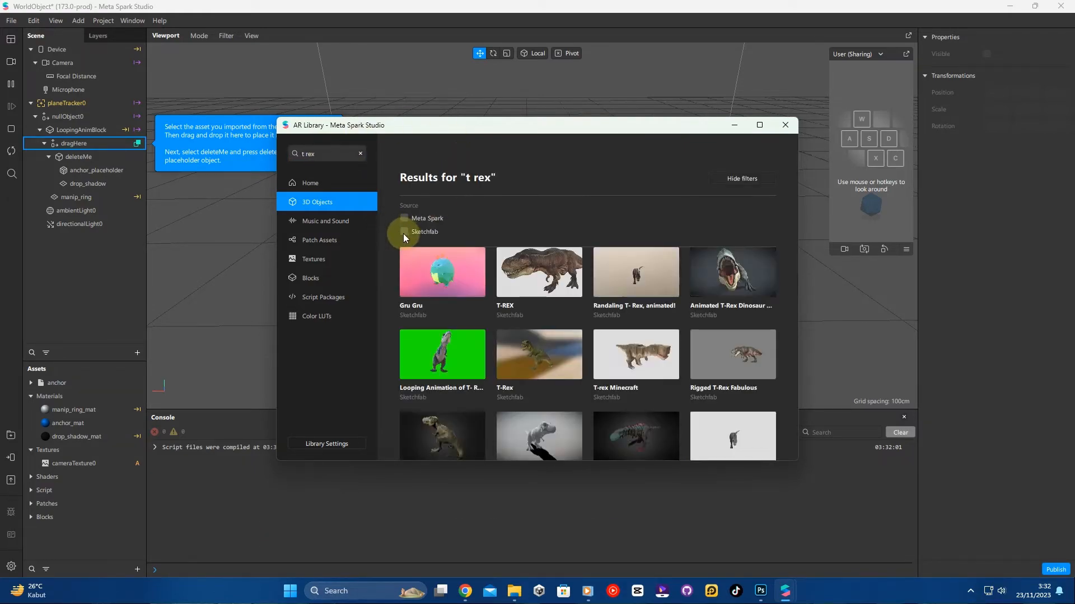
# - Enable the Sketchfab and Meta Spark source filters and browse through the t rex results
pyautogui.click(404, 231)
pyautogui.click(403, 218)
pyautogui.scroll(-5, 686, 379)
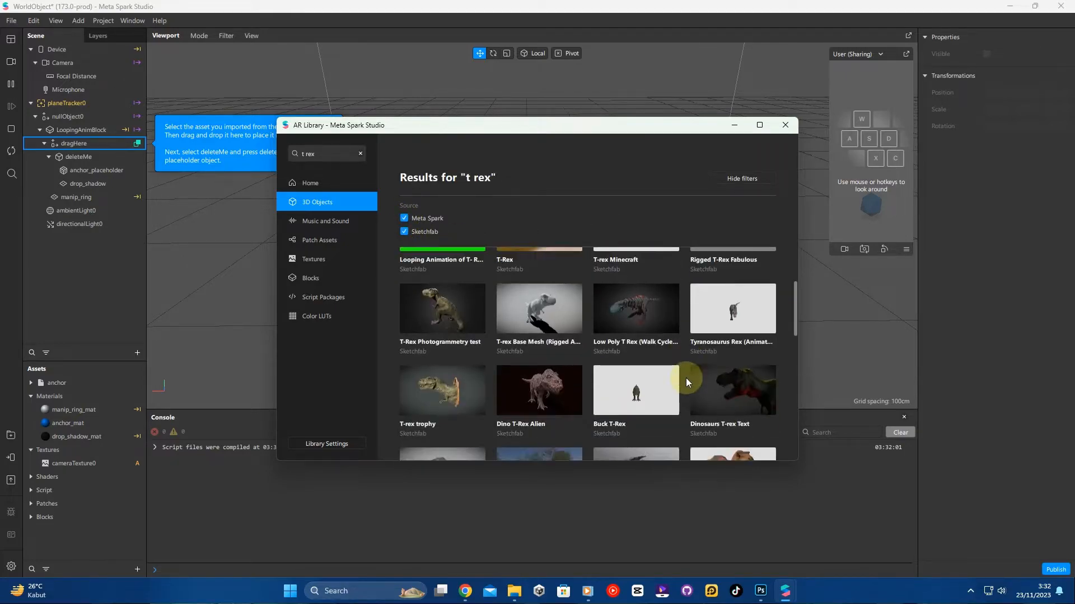
pyautogui.scroll(-4, 686, 379)
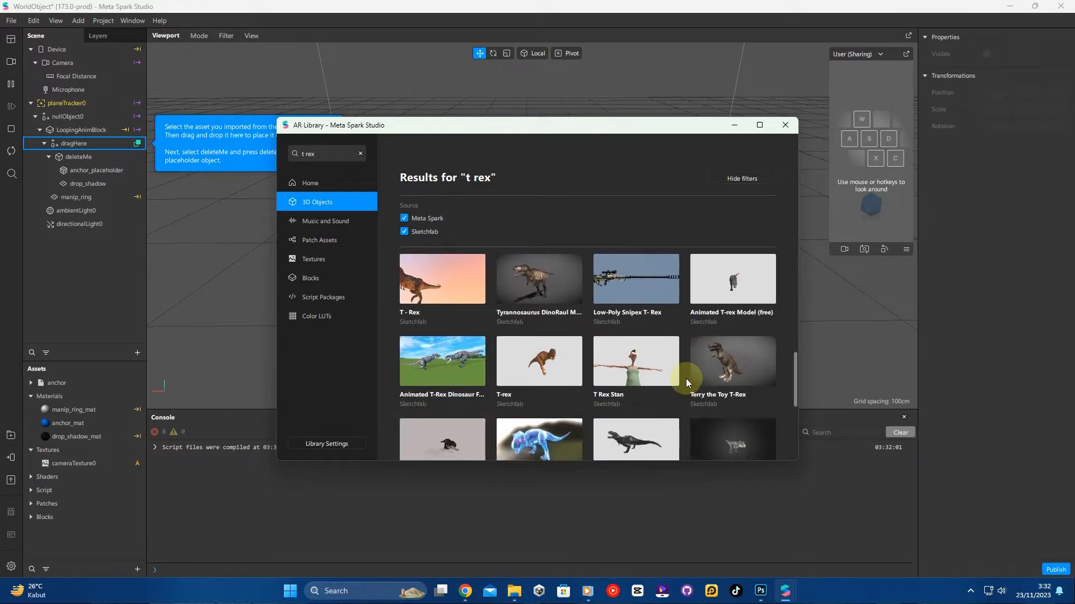
pyautogui.scroll(-3, 686, 378)
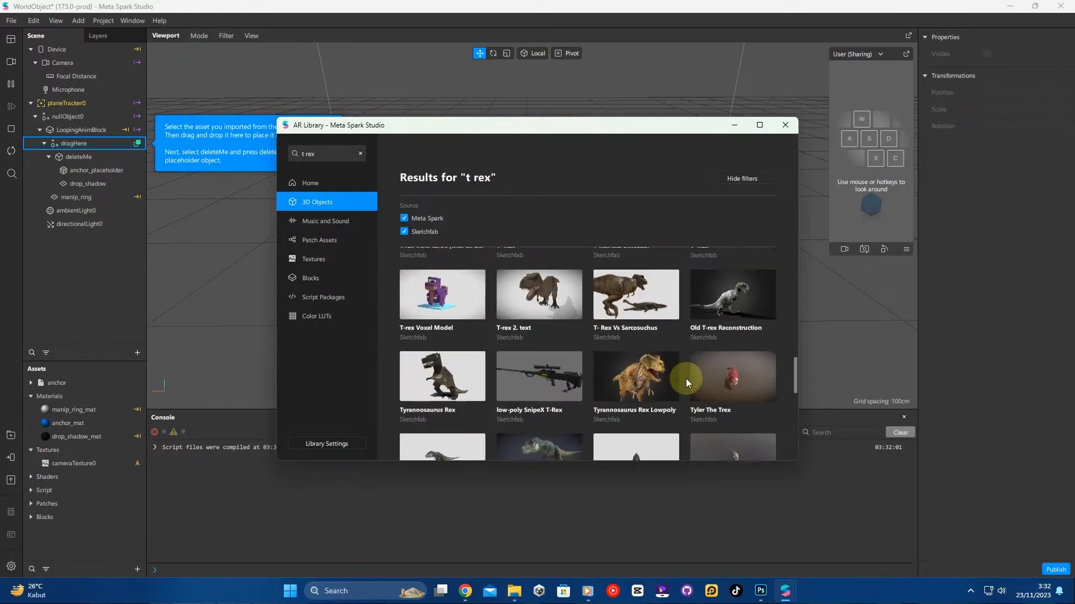
pyautogui.scroll(-3, 686, 379)
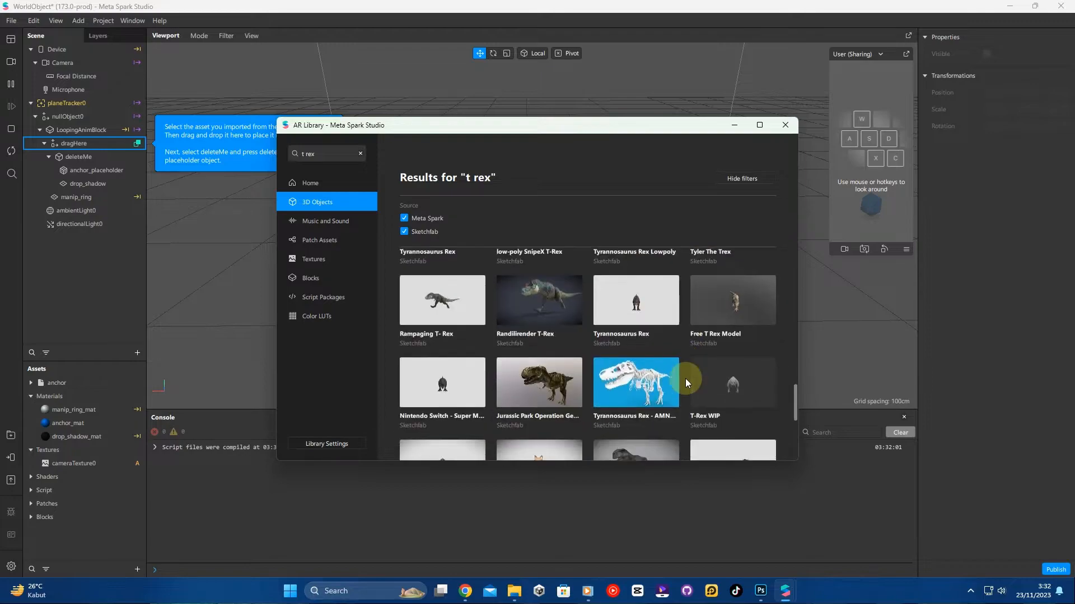
pyautogui.scroll(-3, 685, 378)
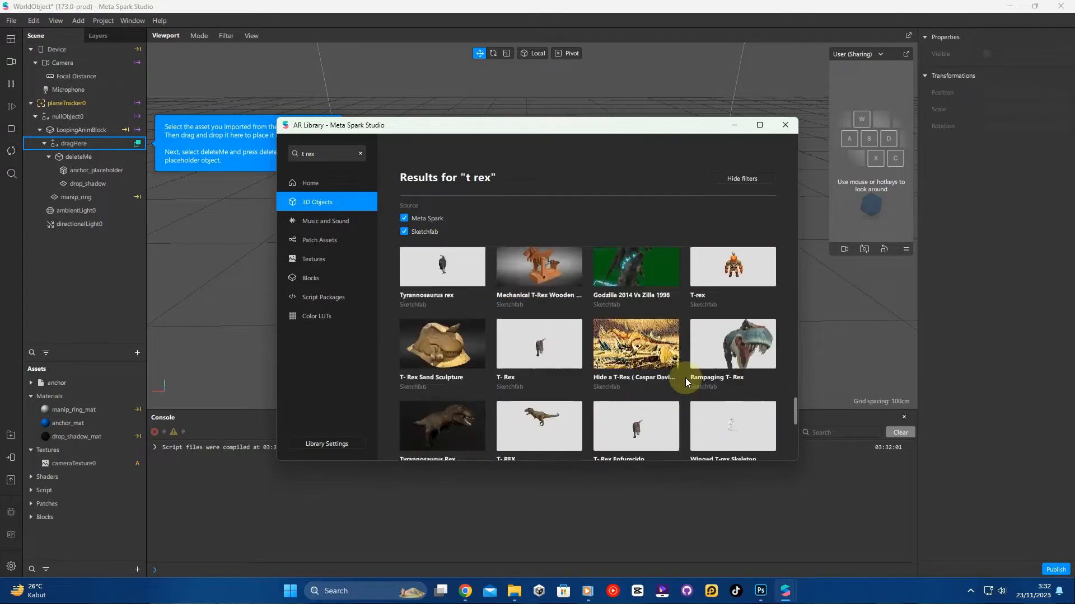
pyautogui.scroll(5, 686, 376)
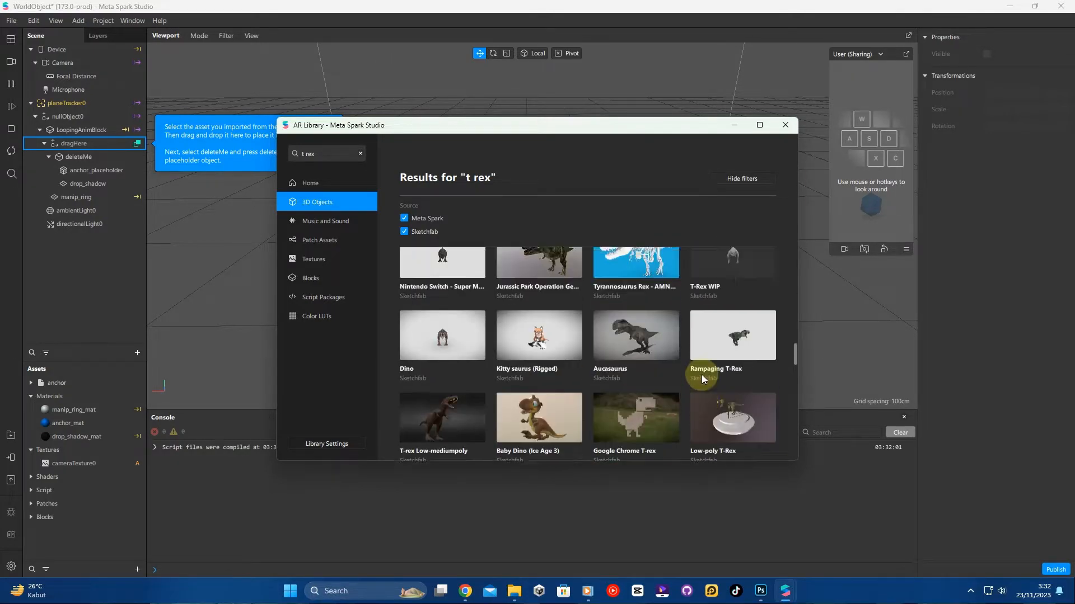
pyautogui.scroll(8, 702, 374)
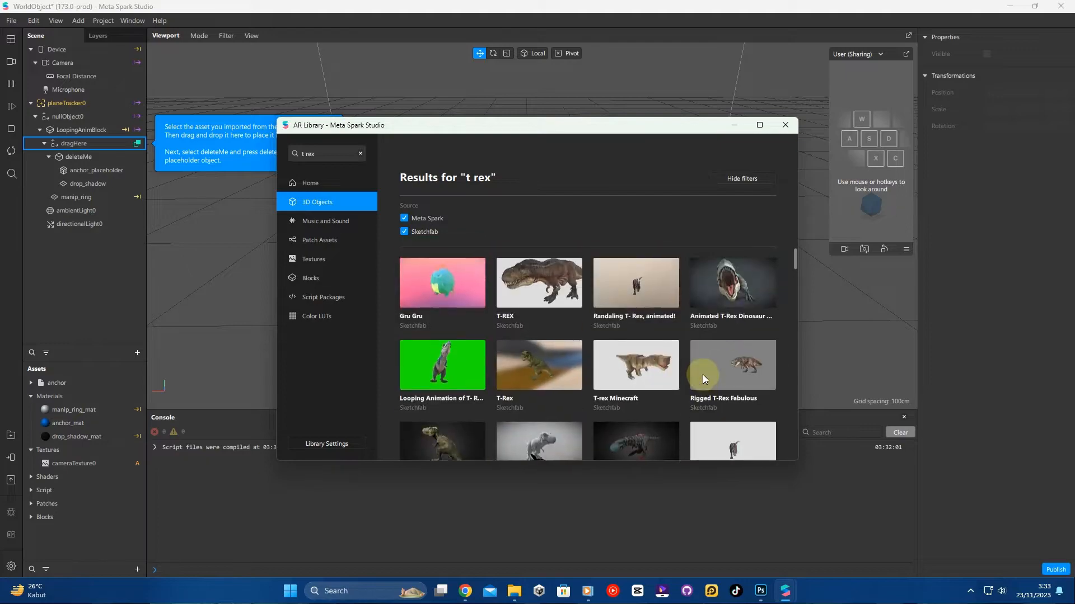
# - Open the Looping Animation of T- Rex Dinosaur Model and import it for free
pyautogui.click(453, 364)
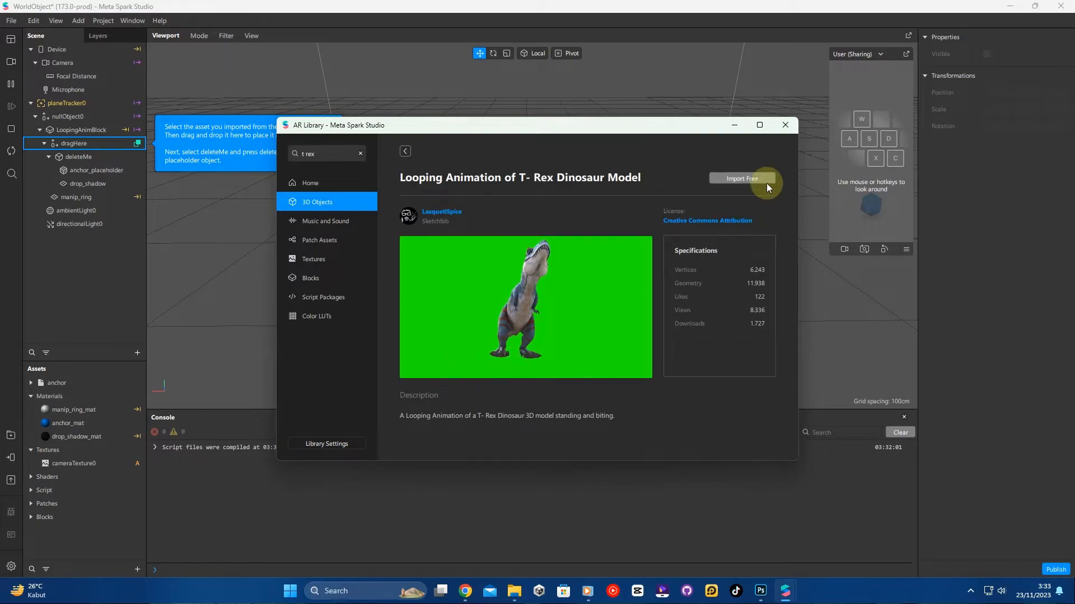
pyautogui.click(758, 177)
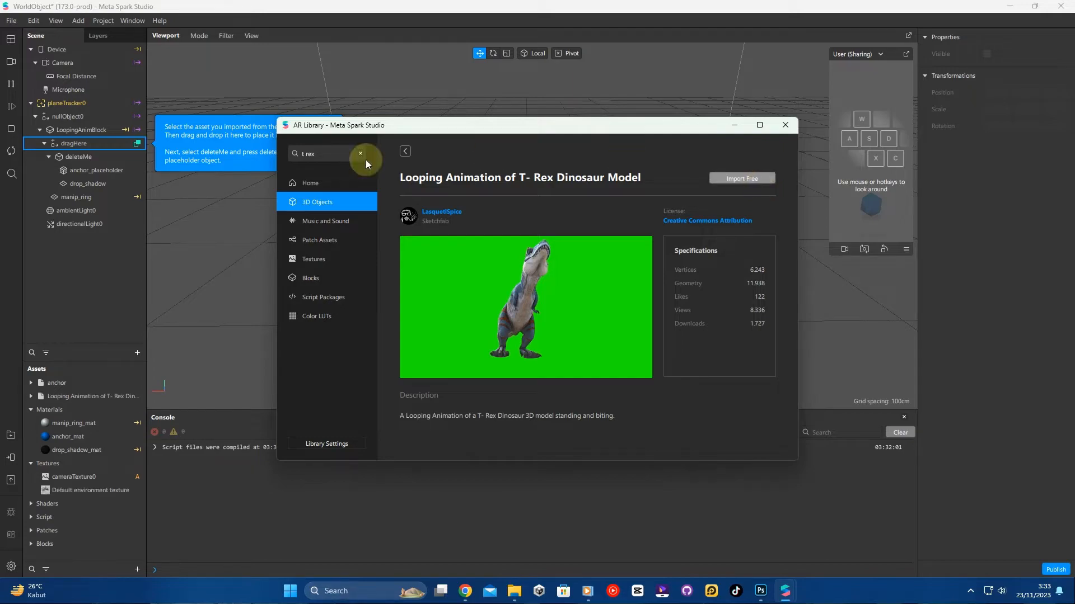
# - Rename the imported asset as T- Rex Dinosaur Model
pyautogui.click(106, 401)
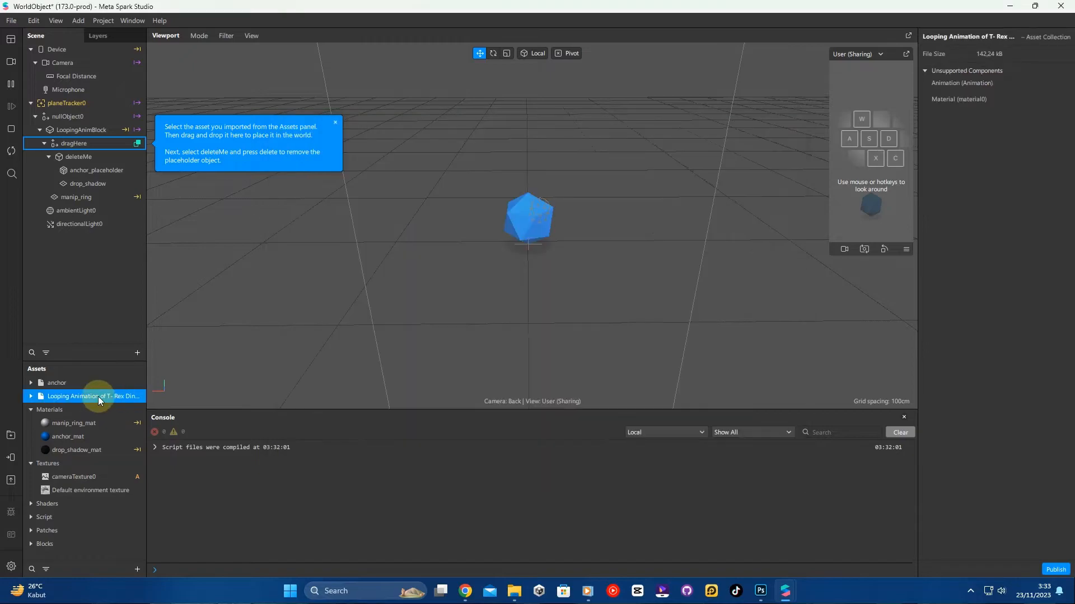
pyautogui.rightClick(98, 398)
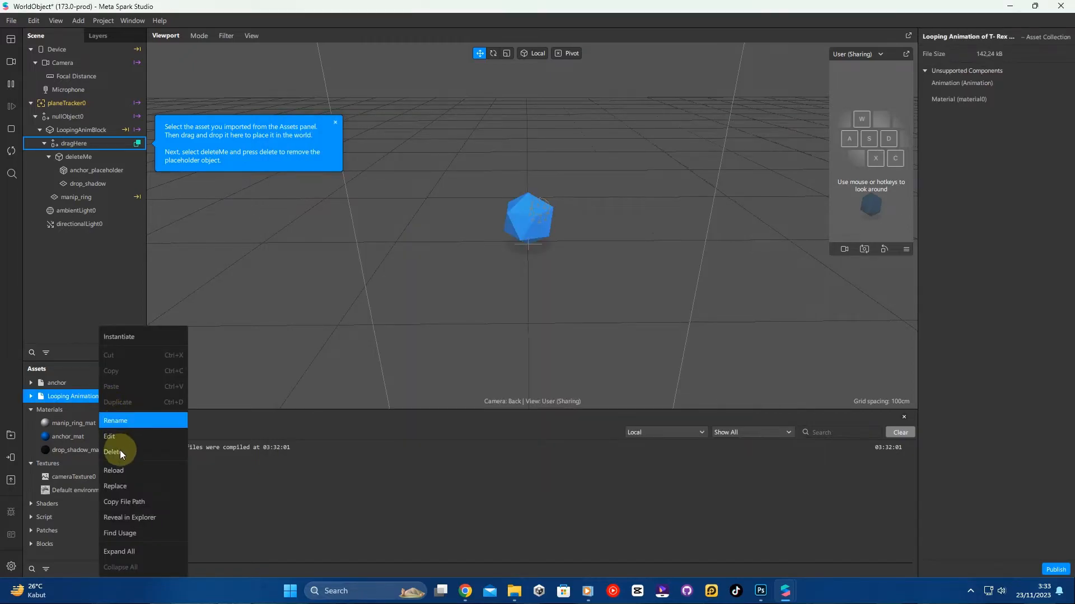
pyautogui.click(115, 421)
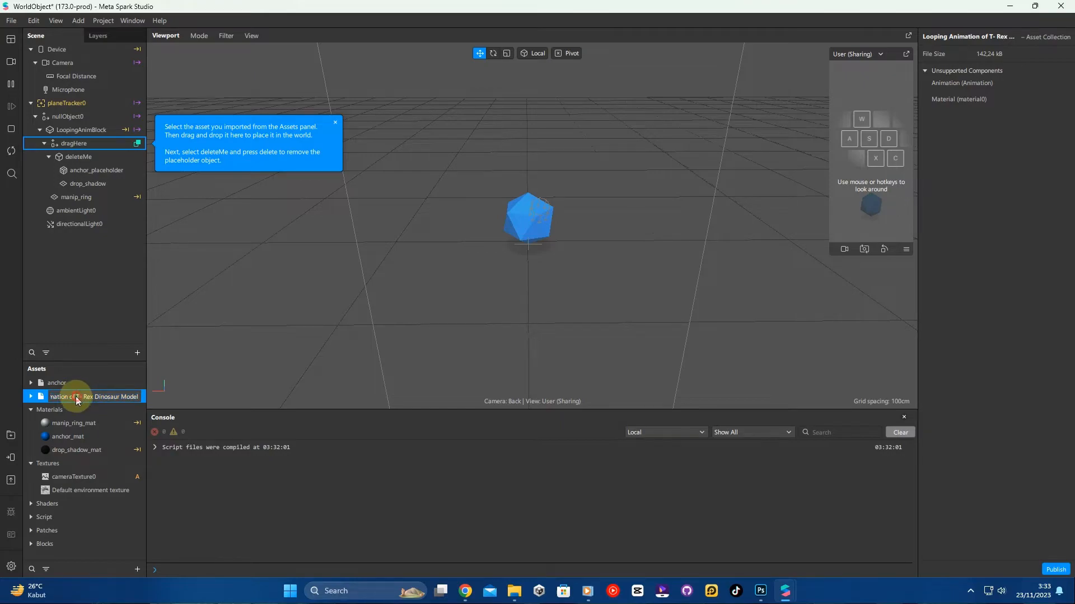
pyautogui.moveTo(78, 397); pyautogui.dragTo(2, 395)
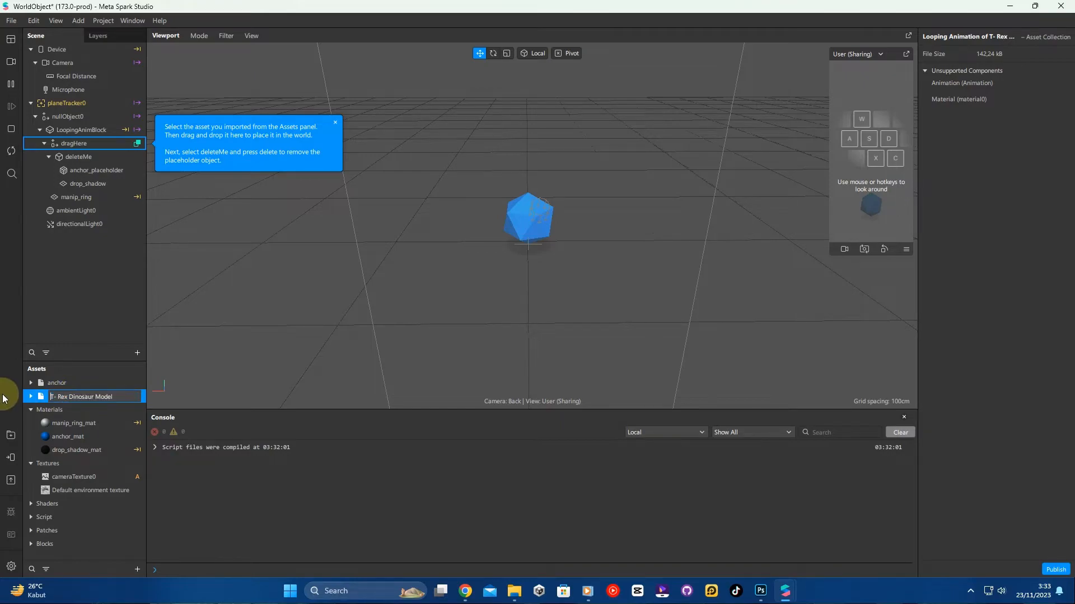
pyautogui.press('Return')
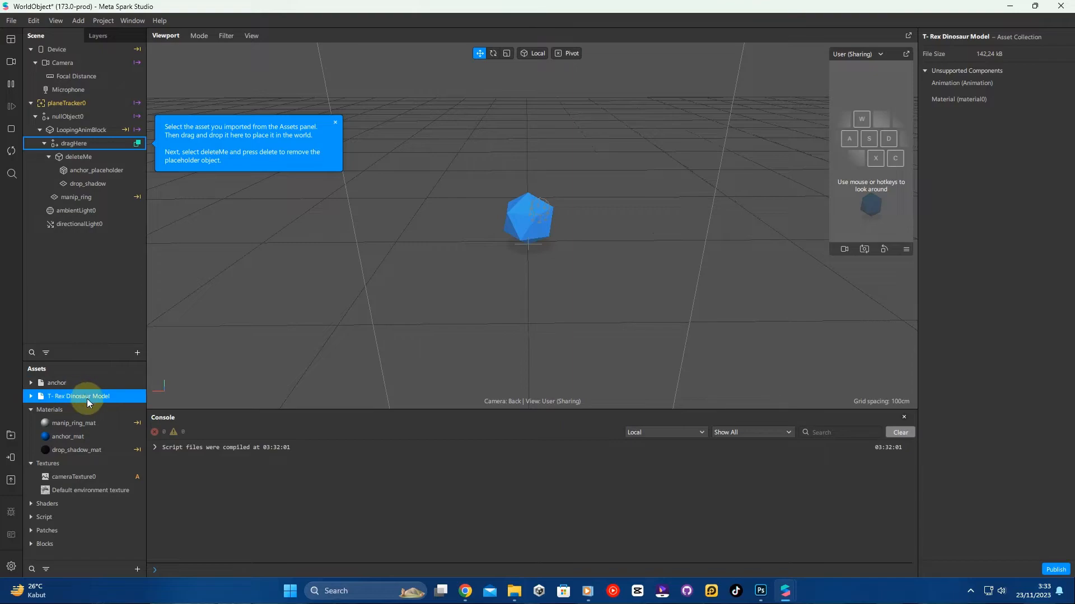
# - Drag the T- Rex Dinosaur Model asset onto the dragHere object in the scene
pyautogui.moveTo(87, 398); pyautogui.dragTo(79, 203)
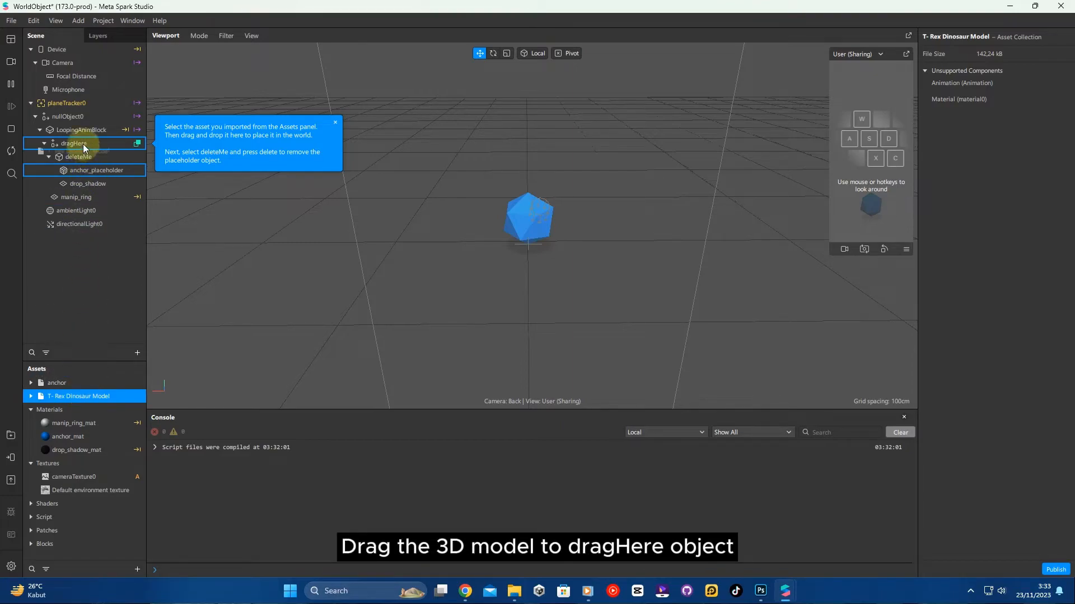
pyautogui.moveTo(83, 143); pyautogui.dragTo(89, 143)
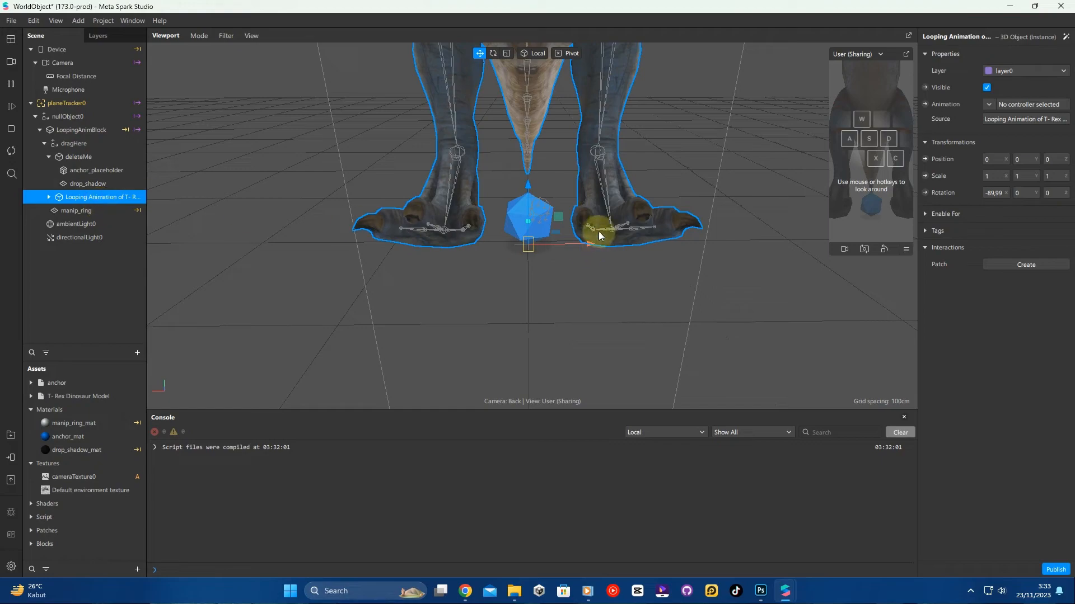
# - Set the dinosaur model's scale to 0,4 on all three axes
pyautogui.scroll(-5, 599, 235)
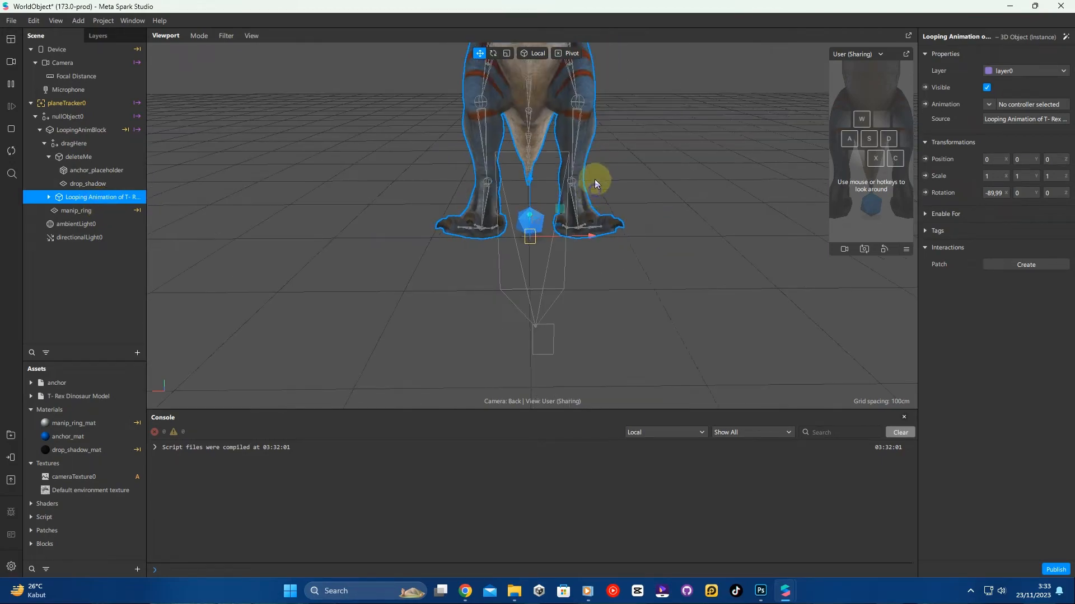
pyautogui.moveTo(594, 179)
pyautogui.mouseDown()
pyautogui.moveTo(590, 39)
pyautogui.moveTo(589, 191)
pyautogui.moveTo(589, 165)
pyautogui.mouseUp()
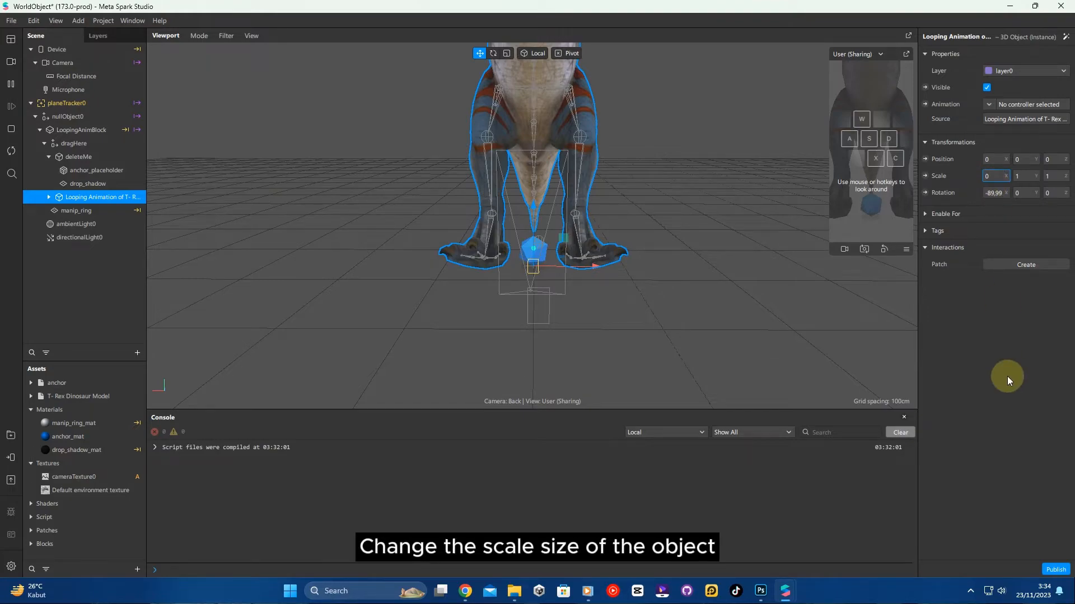
pyautogui.click(1016, 176)
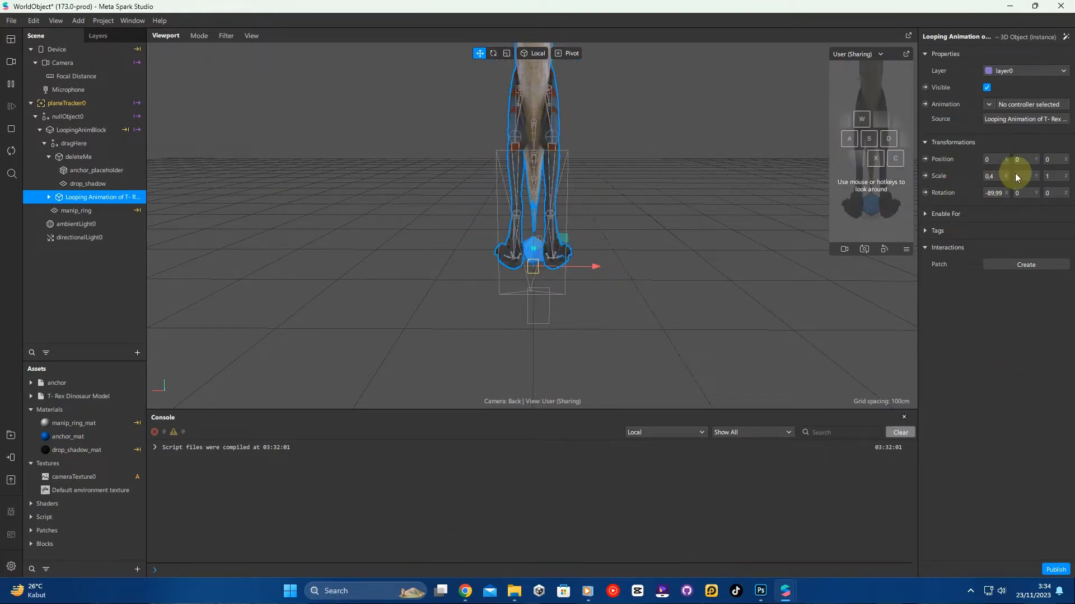
pyautogui.write('0')
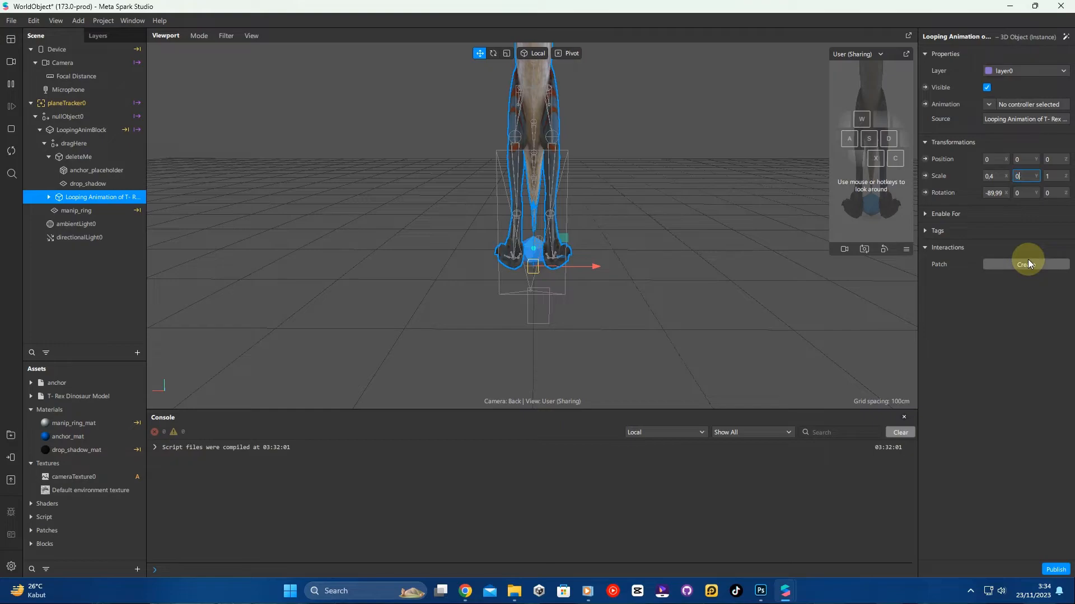
pyautogui.write(',4')
pyautogui.press('Return')
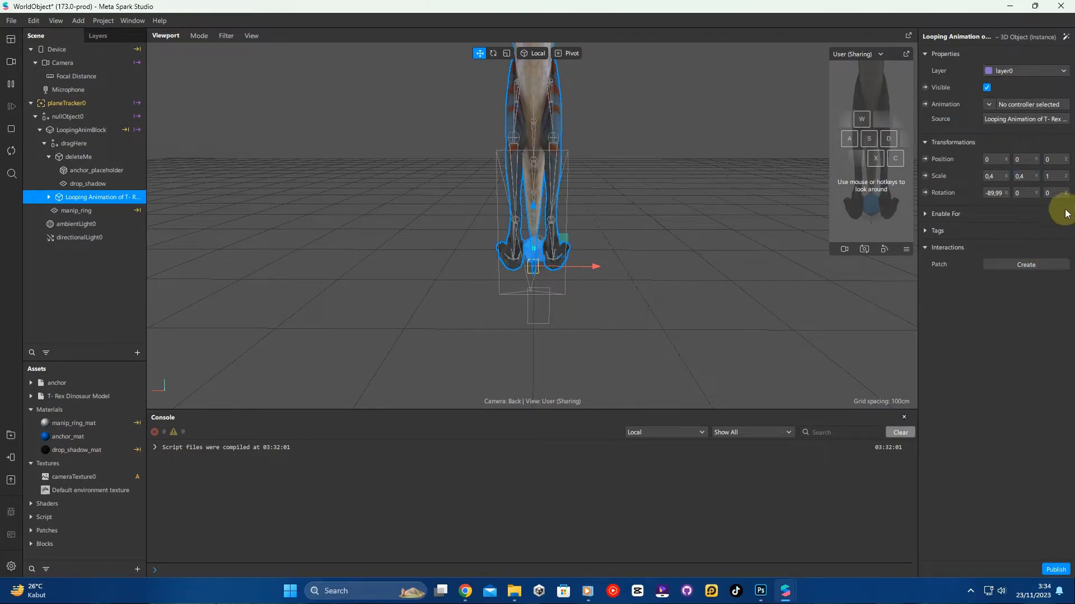
pyautogui.click(1052, 177)
pyautogui.write('0,4')
pyautogui.press('Return')
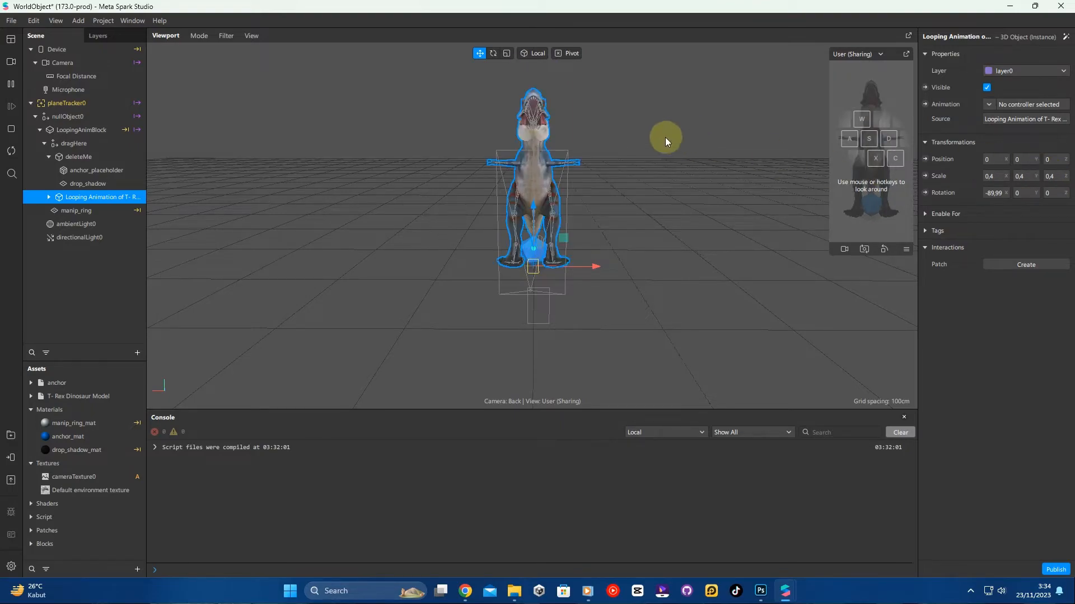
pyautogui.click(616, 115)
pyautogui.scroll(5, 617, 115)
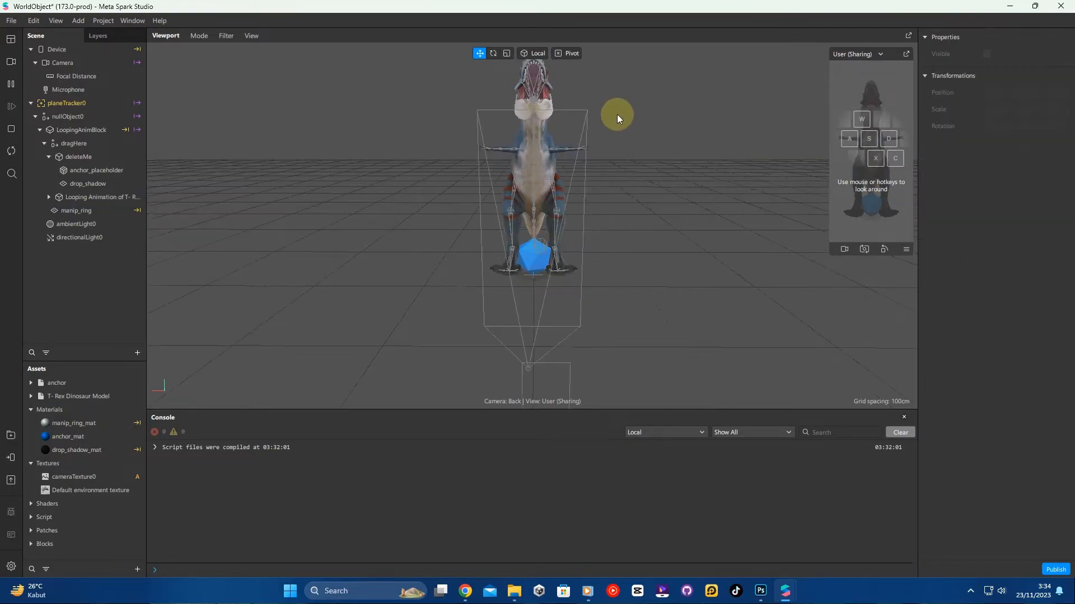
# - Orbit and zoom around the dinosaur model in the viewport to inspect it from different angles
pyautogui.moveTo(682, 134); pyautogui.dragTo(701, 177, button='right')
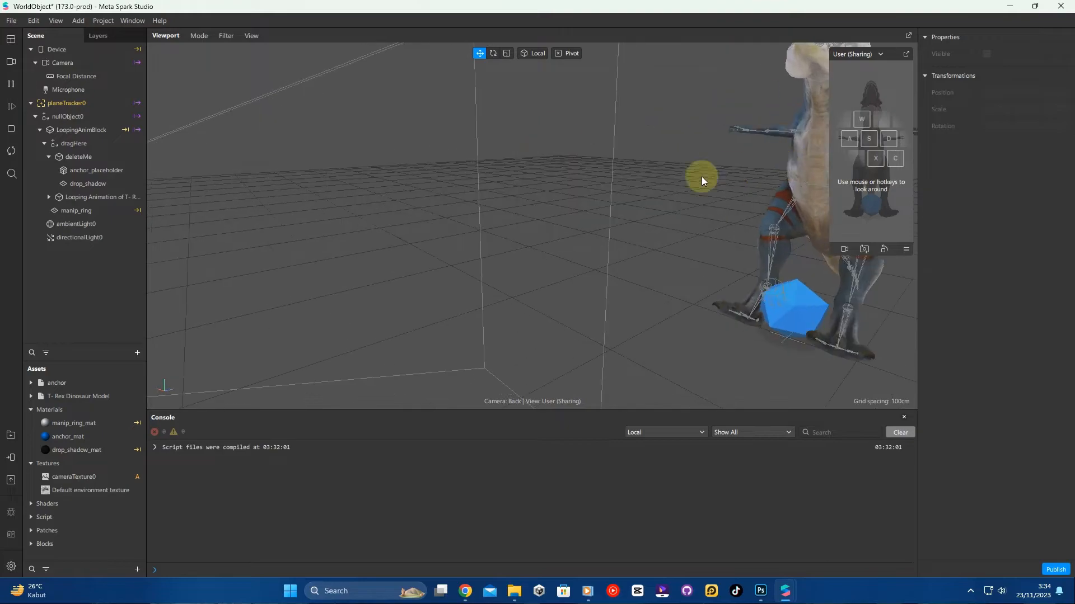
pyautogui.moveTo(456, 220); pyautogui.dragTo(361, 270, button='right')
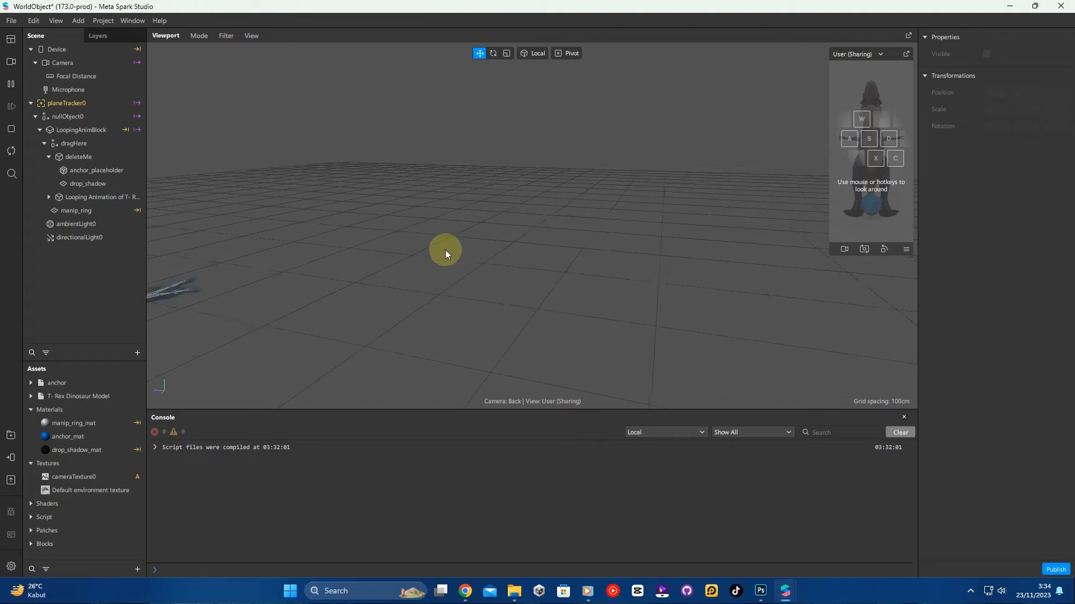
pyautogui.moveTo(445, 250); pyautogui.dragTo(467, 258, button='right')
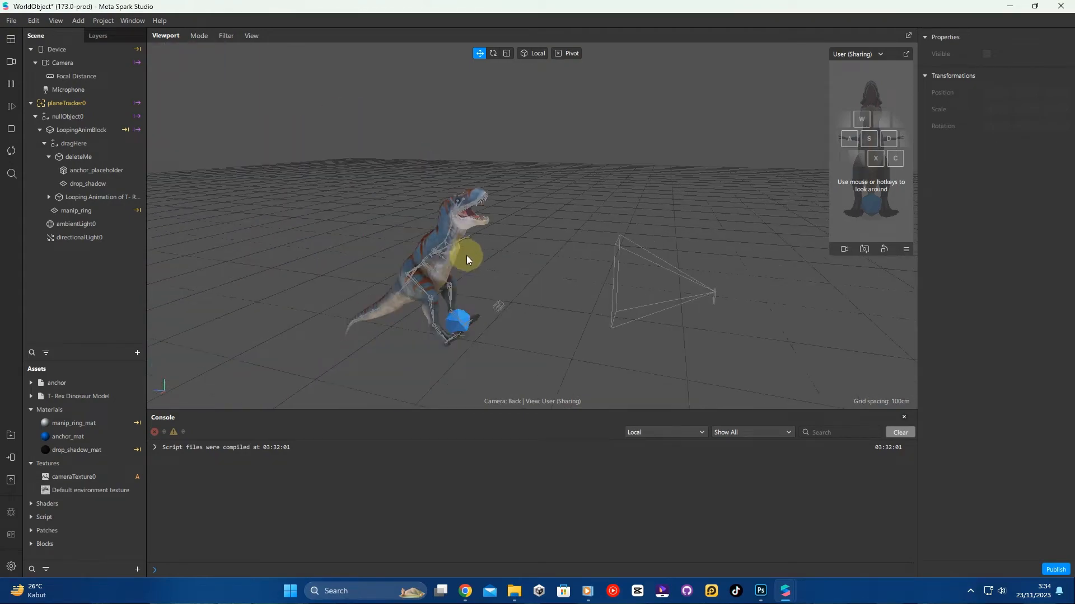
pyautogui.moveTo(519, 230); pyautogui.dragTo(475, 250, button='right')
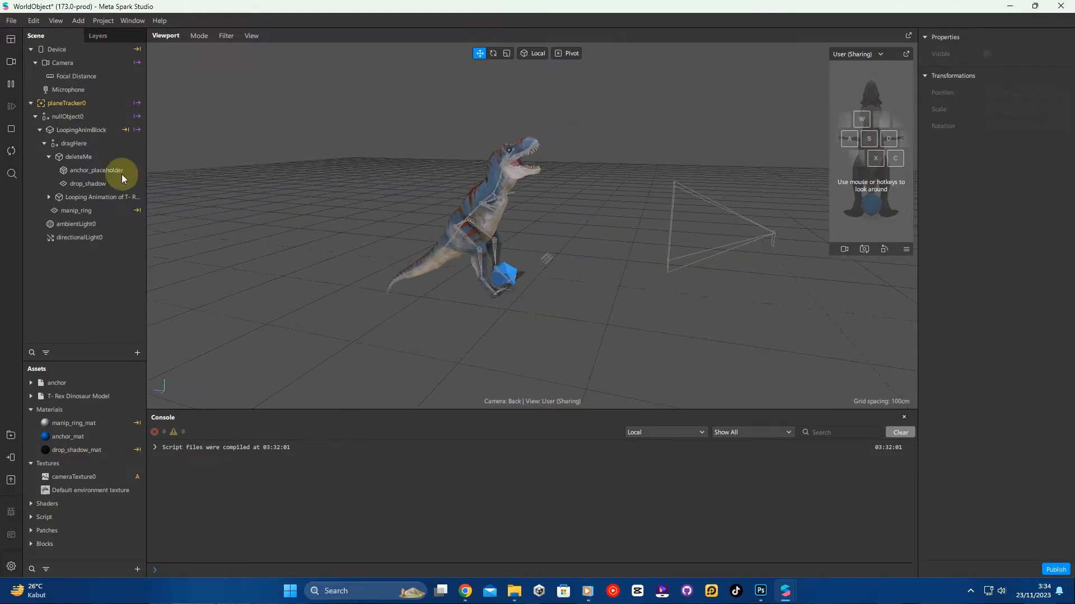
pyautogui.click(84, 199)
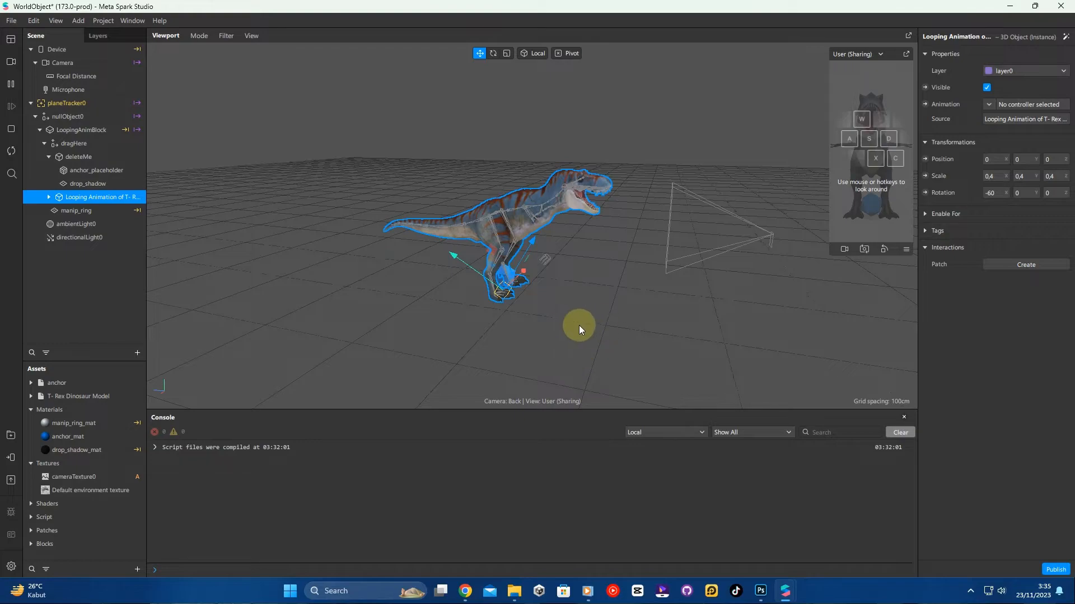
pyautogui.moveTo(589, 314); pyautogui.dragTo(480, 301, button='right')
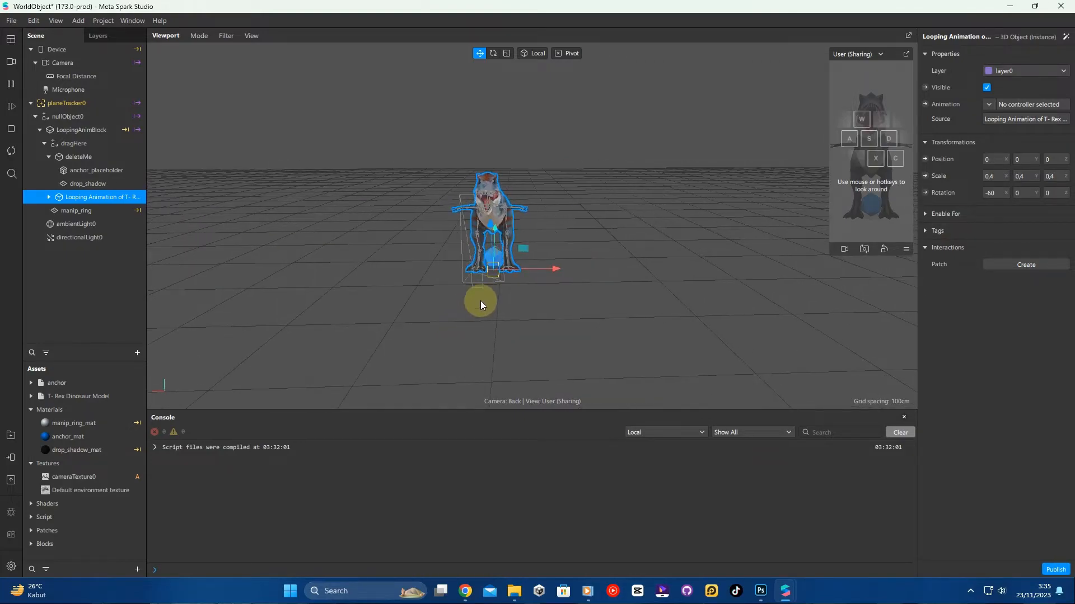
pyautogui.scroll(6, 483, 269)
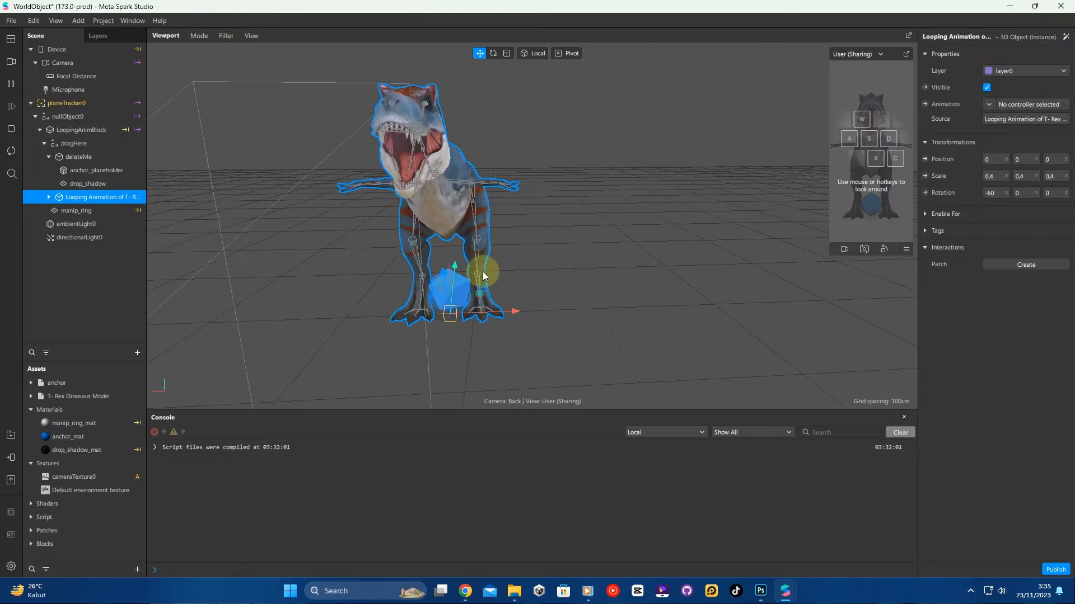
pyautogui.scroll(-4, 513, 301)
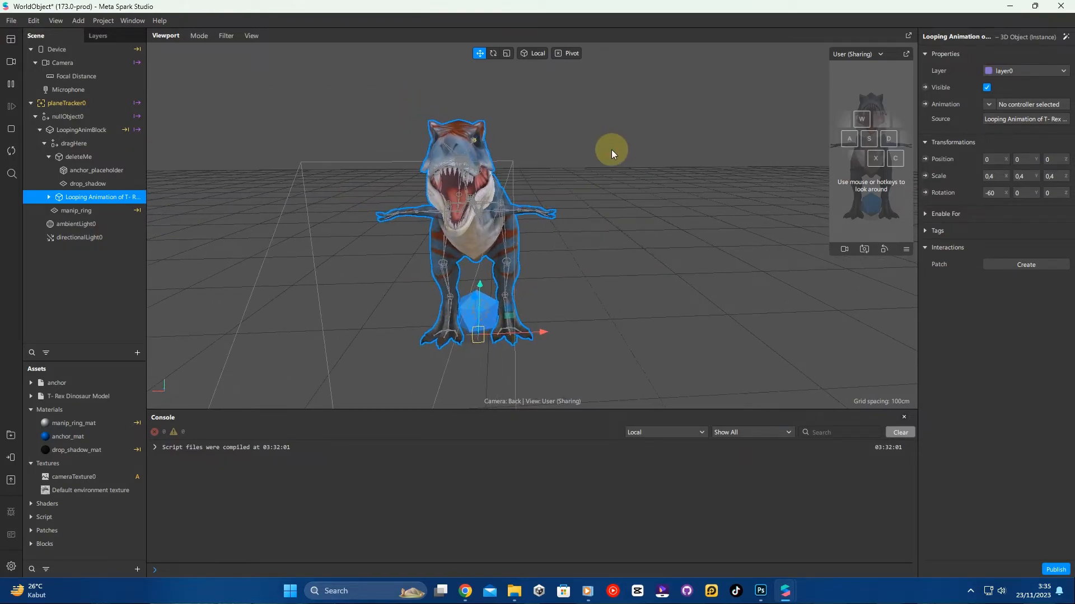
pyautogui.click(611, 150)
pyautogui.scroll(4, 561, 240)
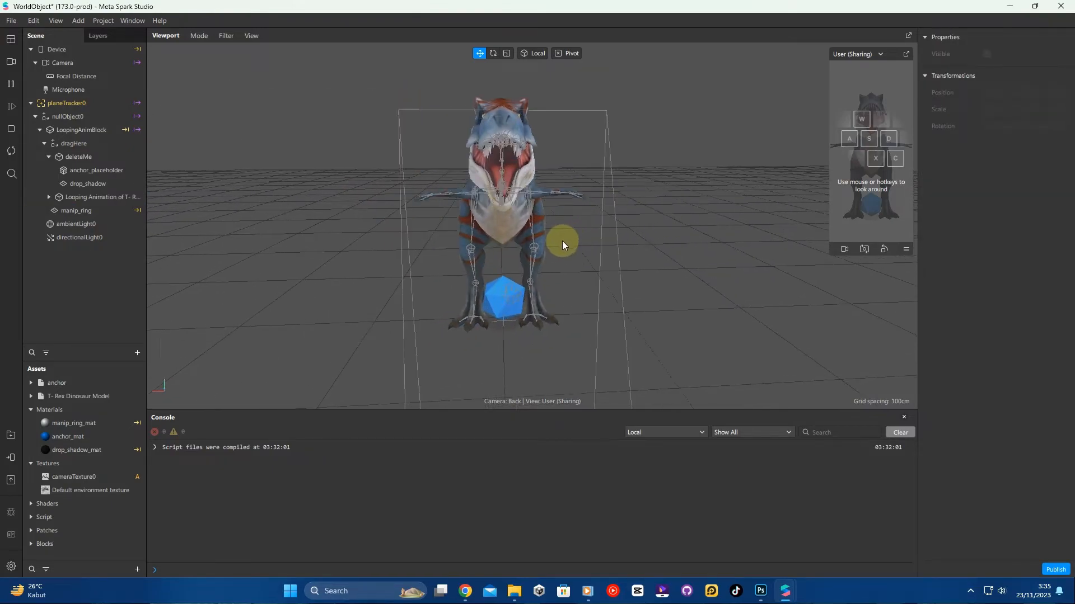
# - Delete the deleteMe object from the scene
pyautogui.click(107, 159)
pyautogui.rightClick(102, 158)
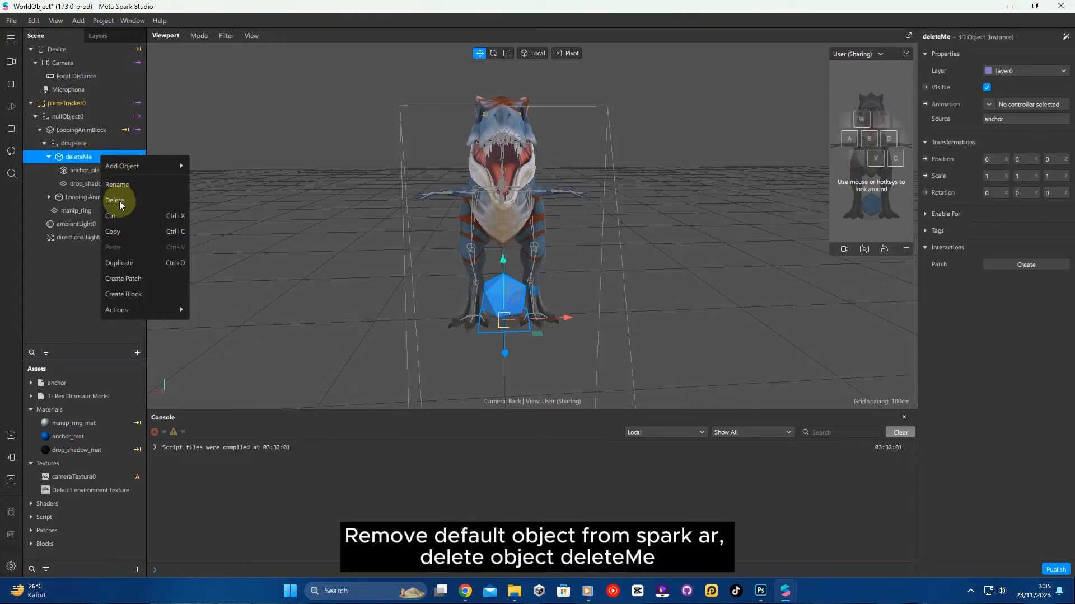
pyautogui.click(156, 200)
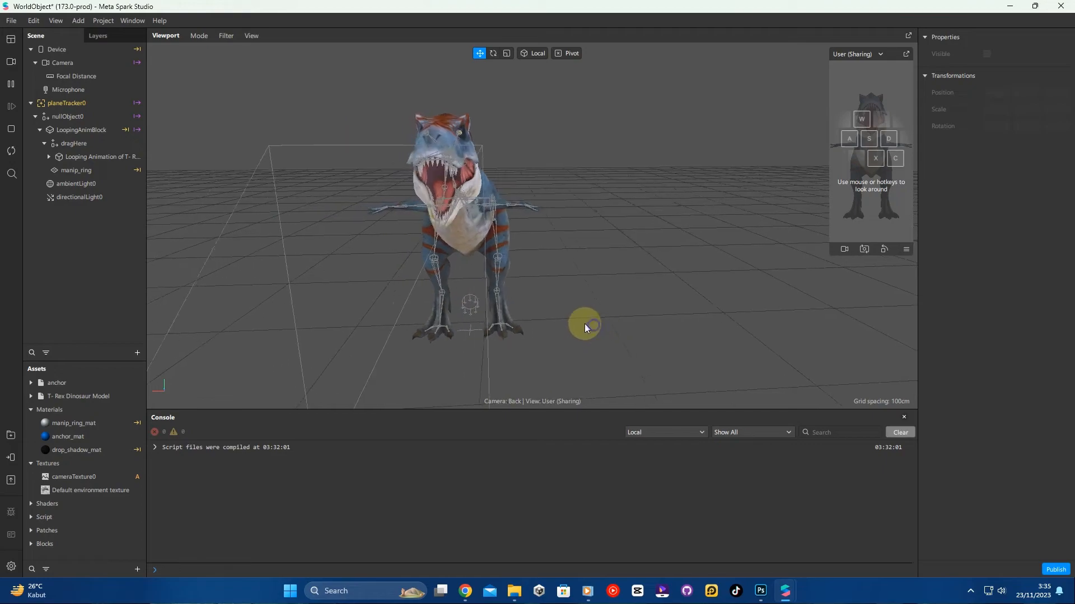
# - Switch to Adobe Photoshop 2020 and quick-export the information image as InformationPanel.png in Downloads
pyautogui.click(373, 592)
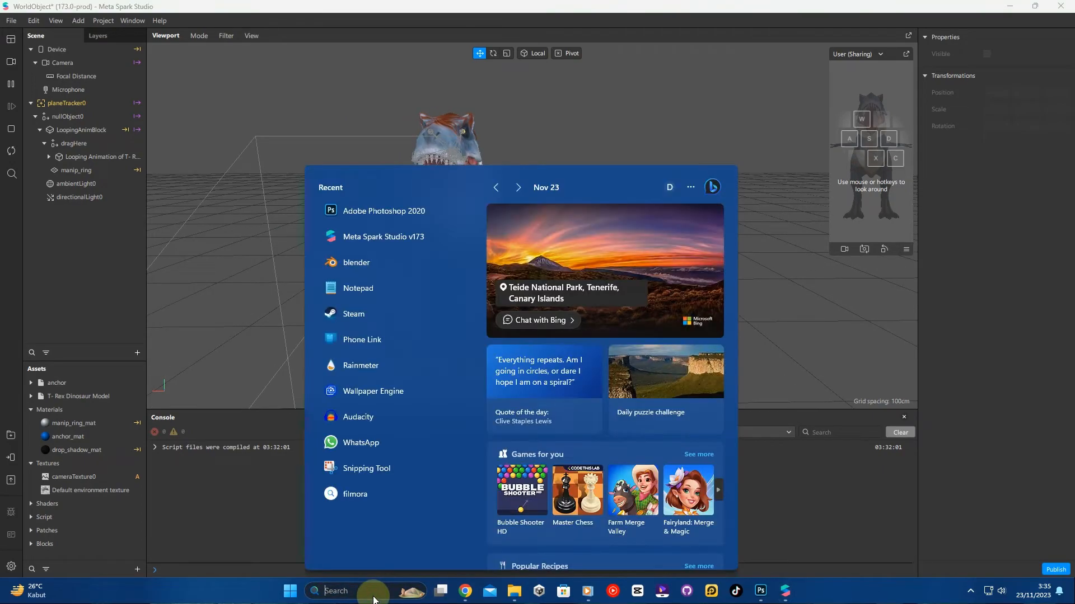
pyautogui.click(433, 211)
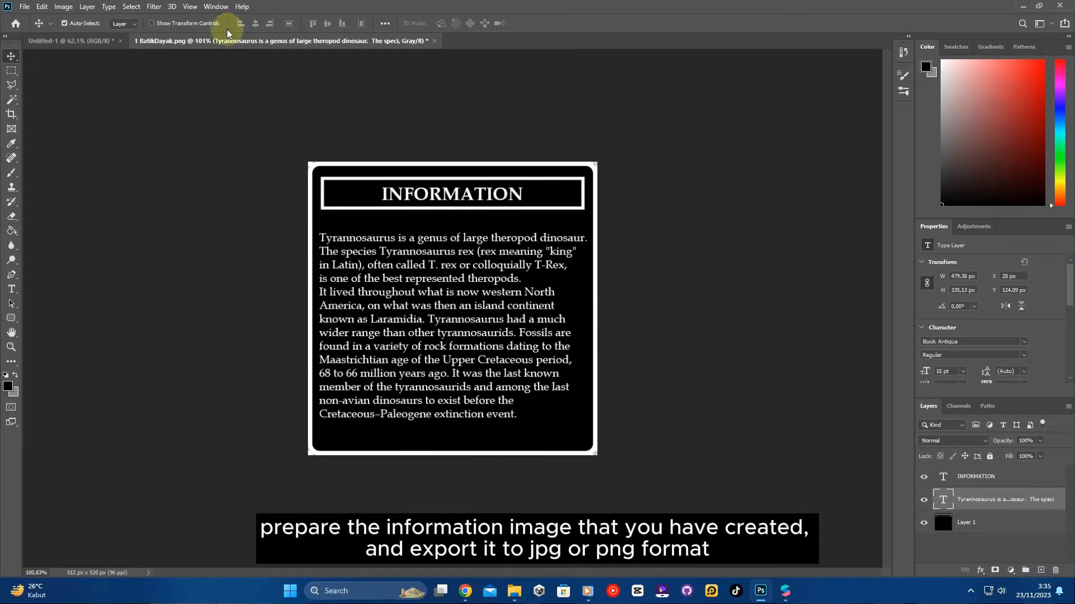
pyautogui.click(25, 8)
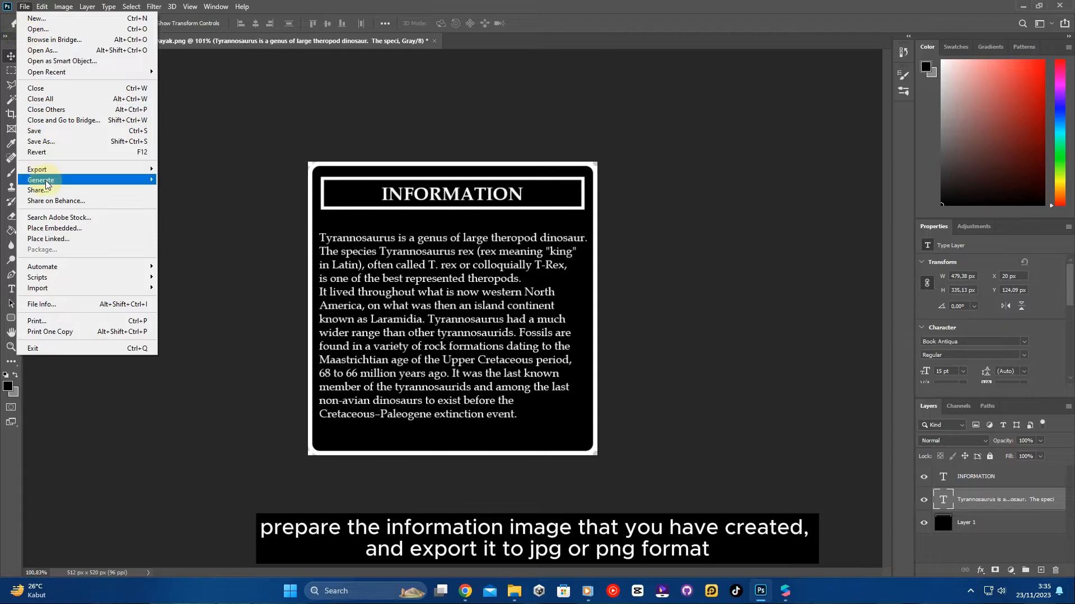
pyautogui.click(72, 169)
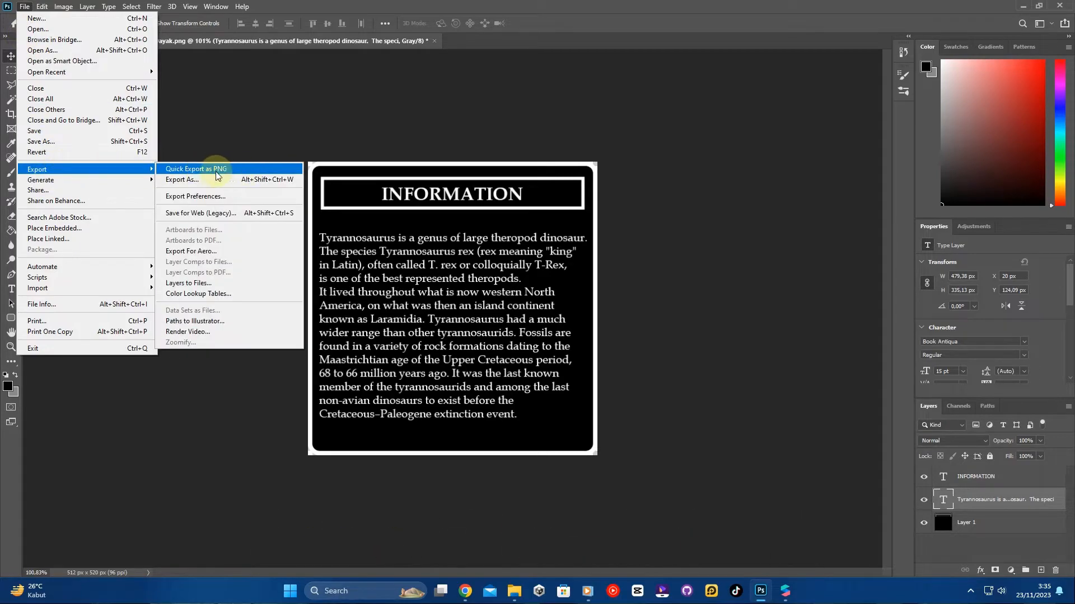
pyautogui.click(239, 170)
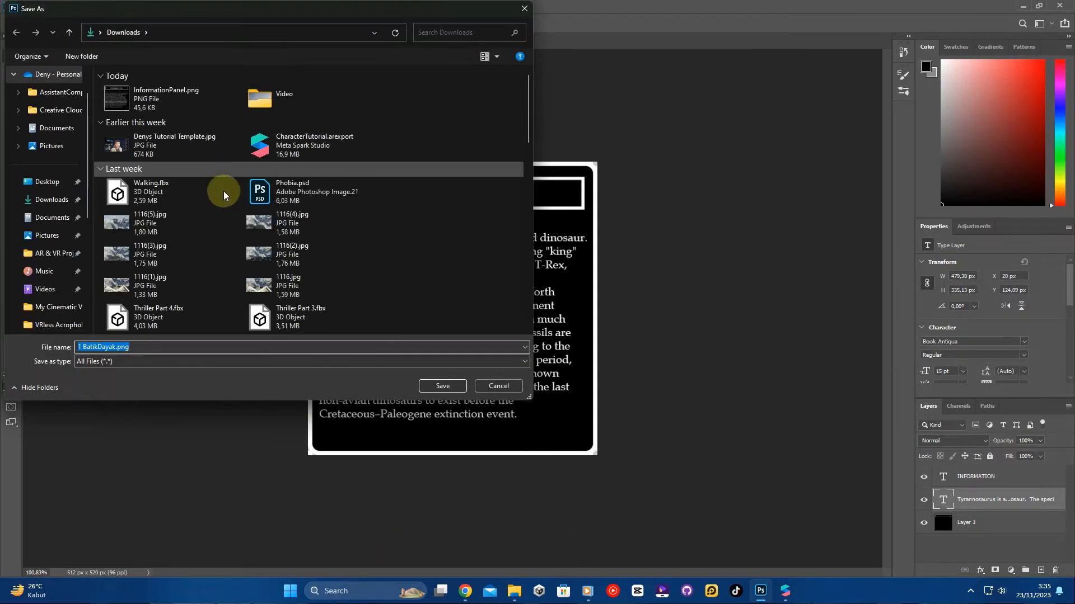
pyautogui.click(167, 97)
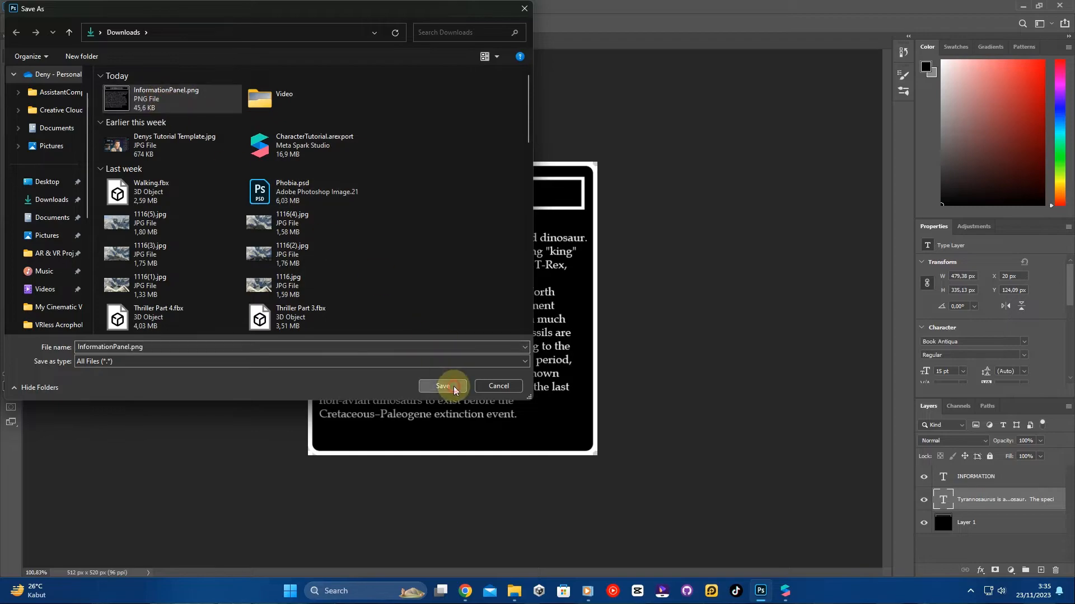
pyautogui.click(442, 386)
pyautogui.click(564, 295)
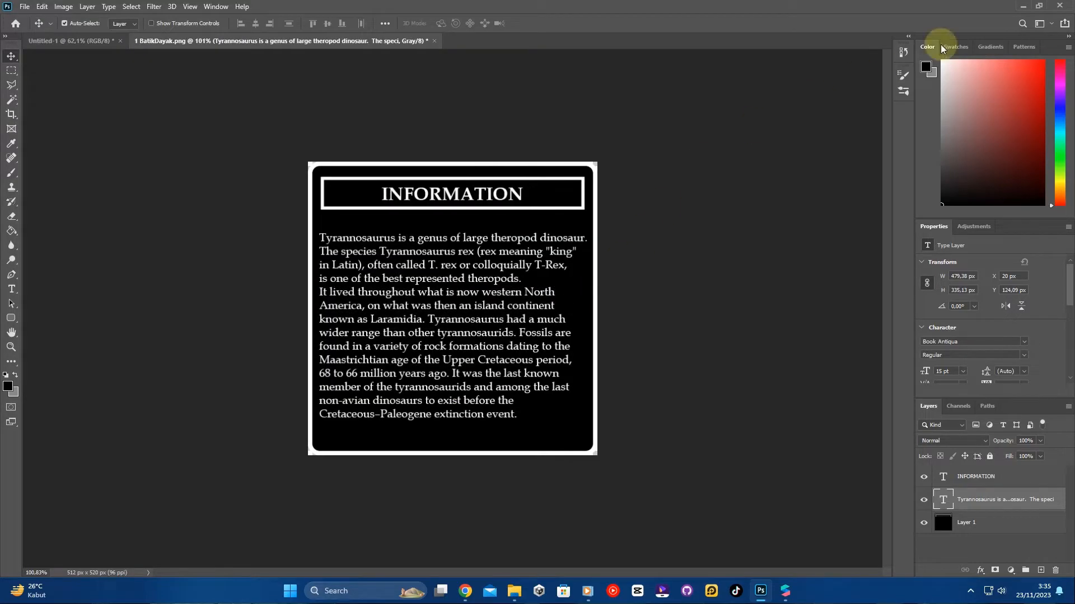
# - Return to Meta Spark Studio and import InformationPanel.png from the Downloads folder into the project's textures
pyautogui.click(1020, 6)
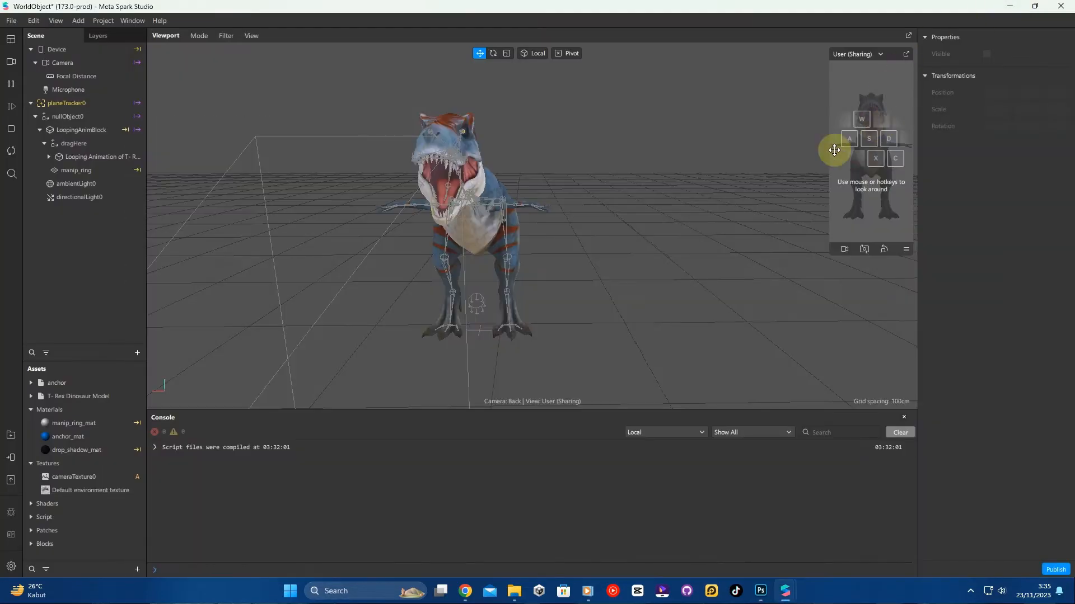
pyautogui.click(519, 598)
pyautogui.click(390, 347)
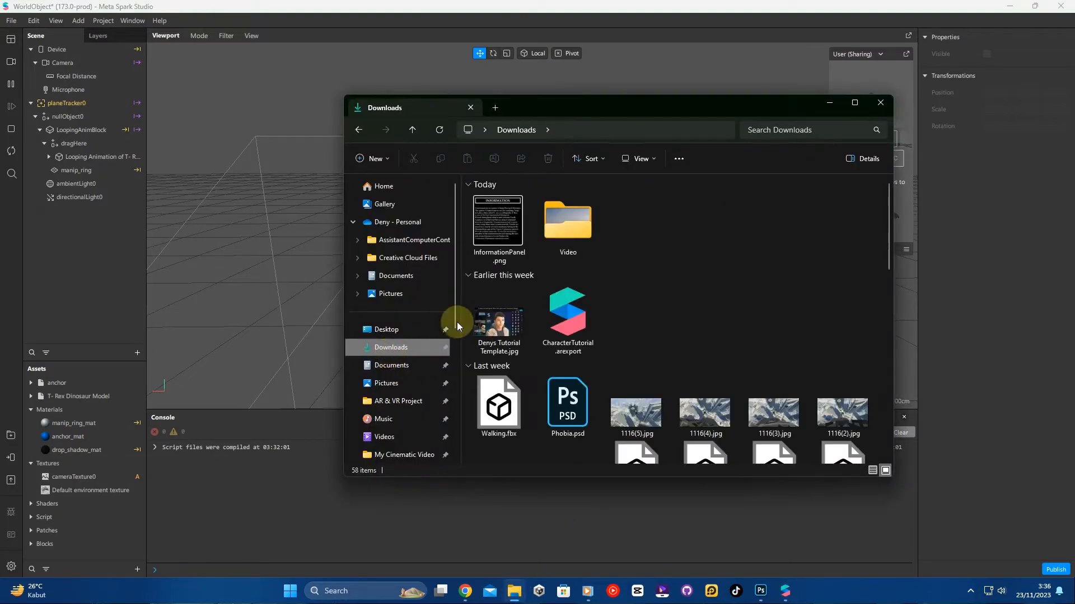
pyautogui.click(479, 225)
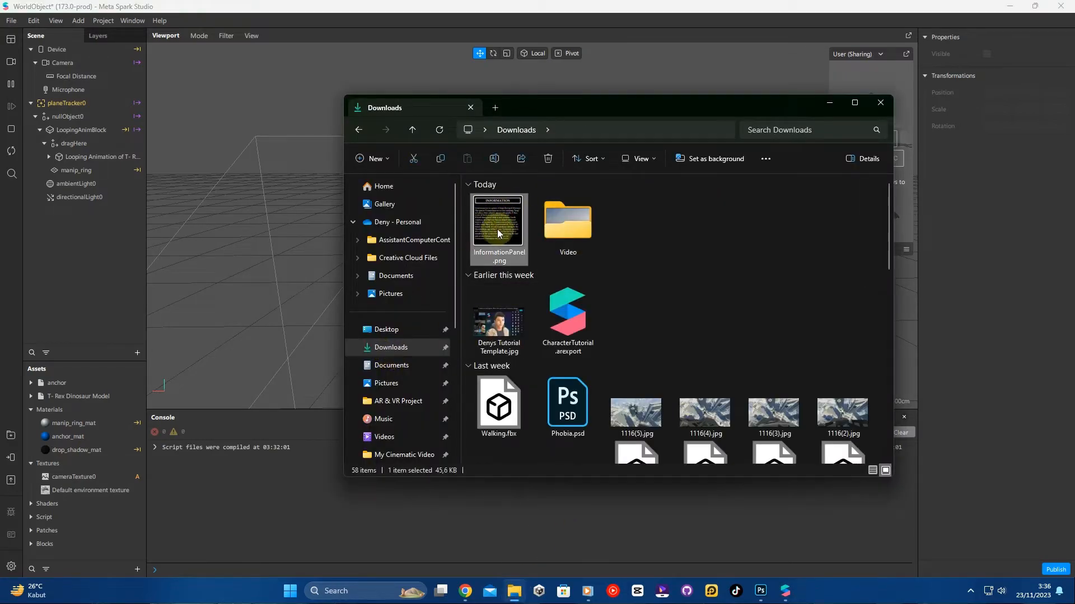
pyautogui.moveTo(486, 234); pyautogui.dragTo(54, 556)
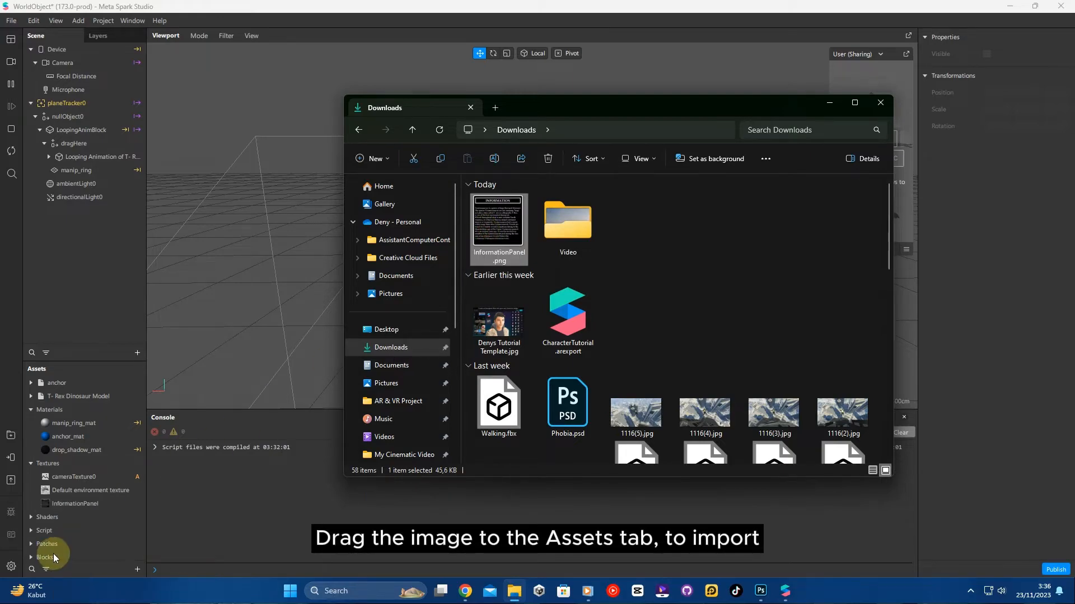
pyautogui.doubleClick(93, 504)
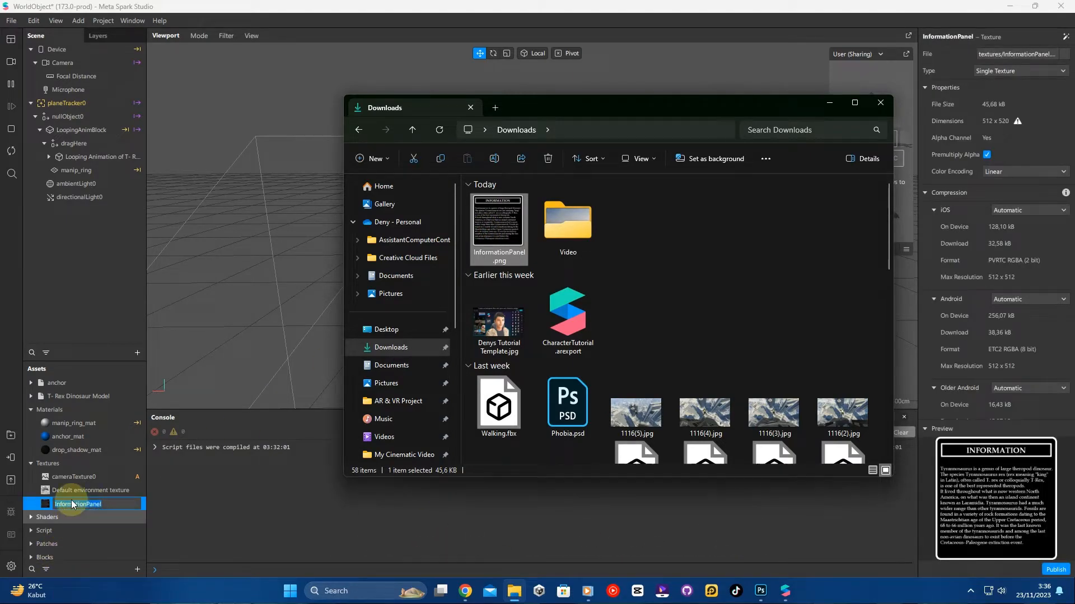
pyautogui.click(72, 463)
pyautogui.doubleClick(66, 507)
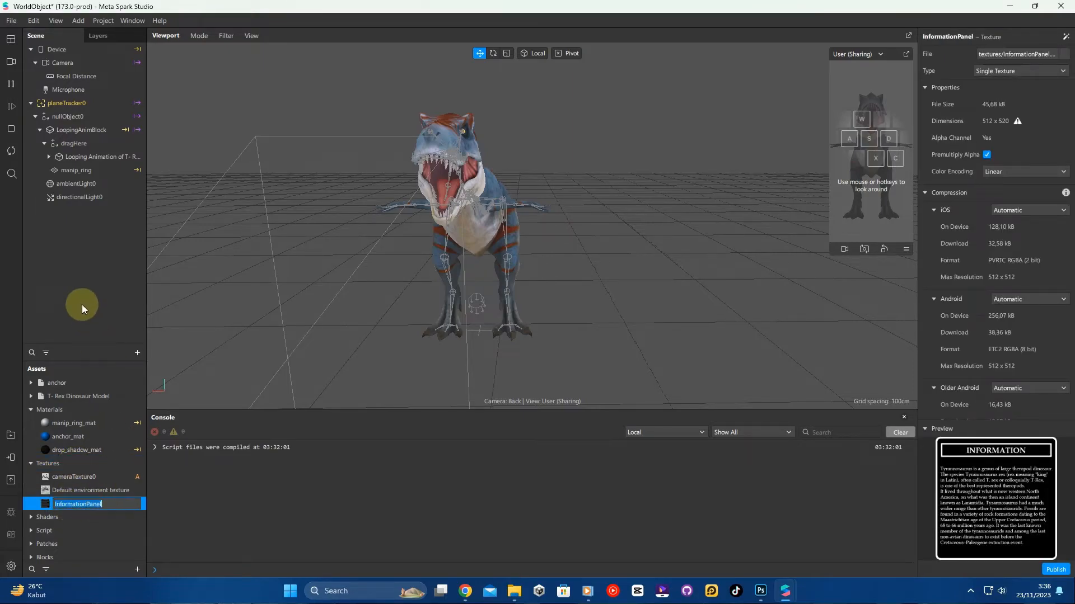
pyautogui.click(90, 279)
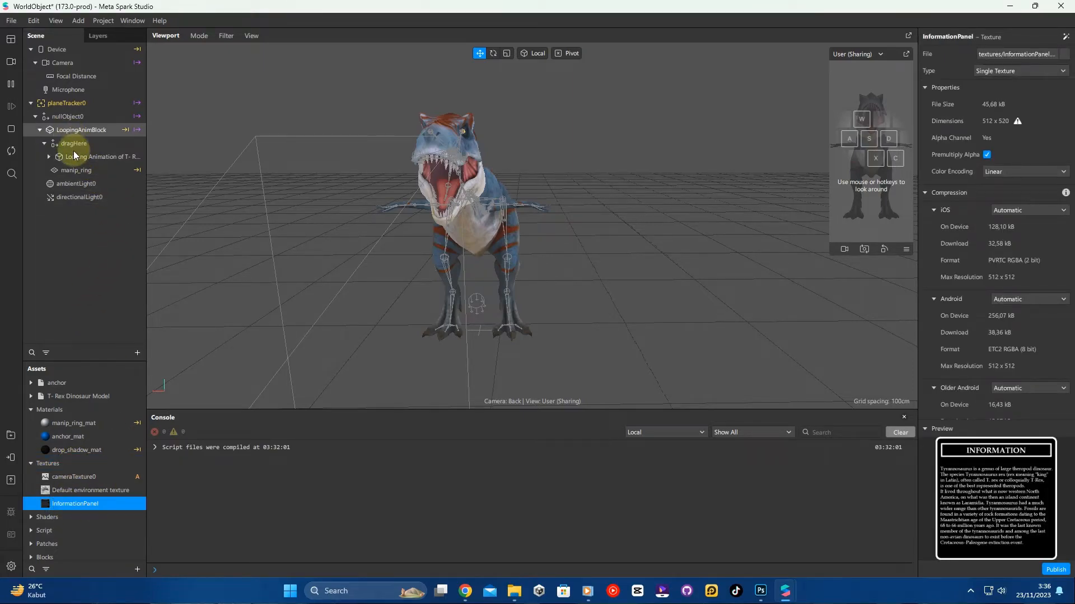
# - Add a Plane object as a child of dragHere
pyautogui.click(80, 145)
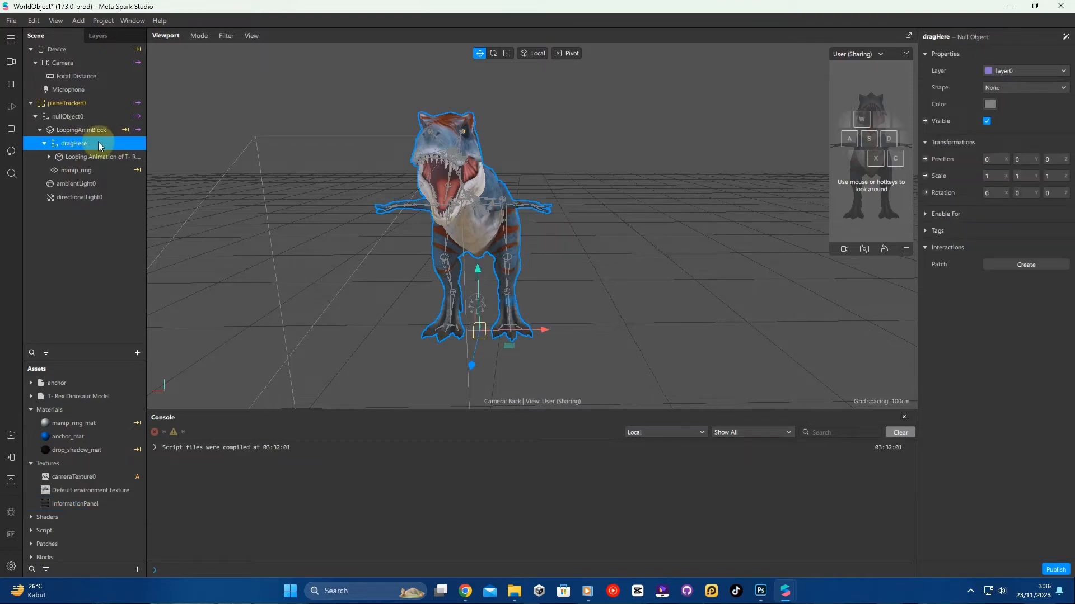
pyautogui.rightClick(100, 146)
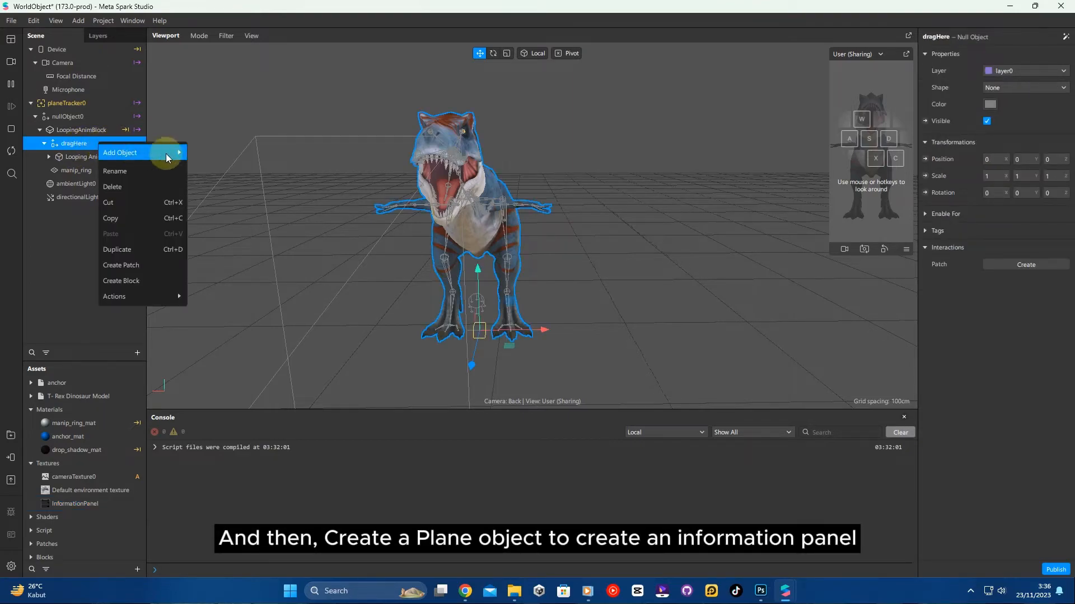
pyautogui.moveTo(153, 157)
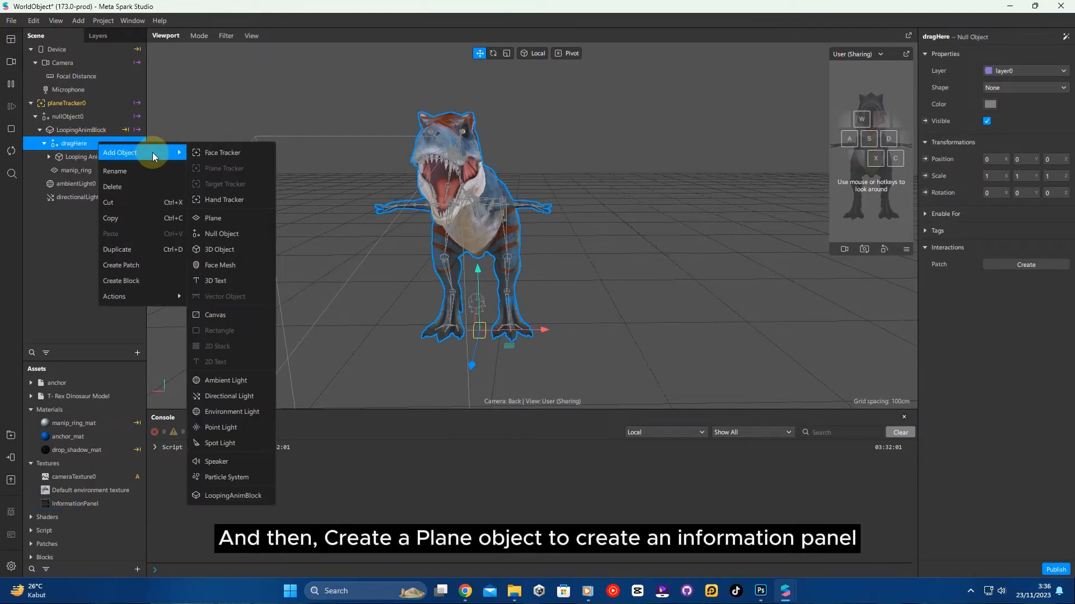
pyautogui.click(219, 218)
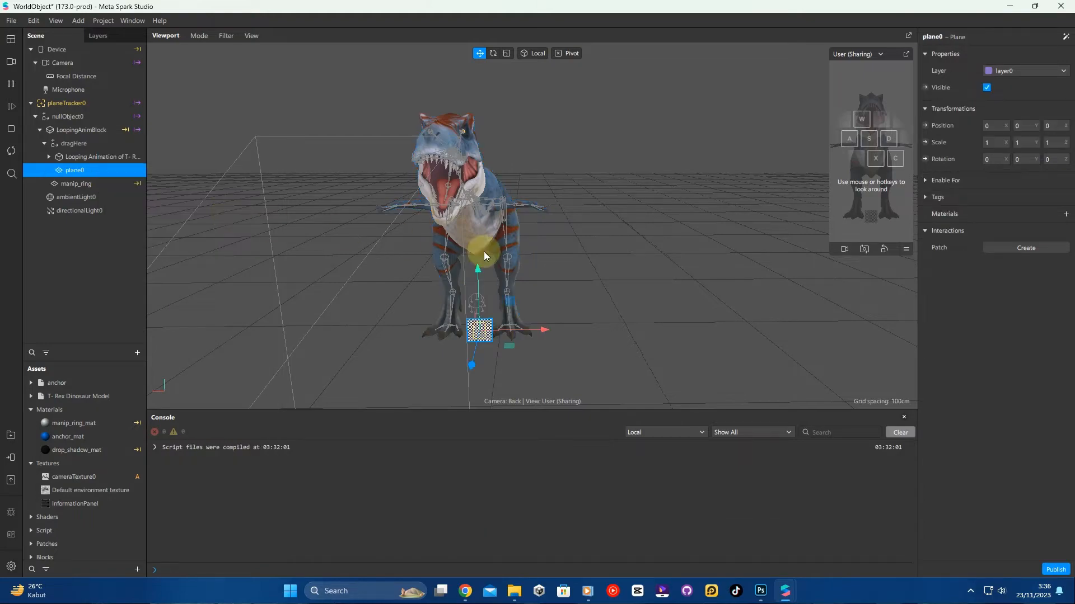
# - Set the plane's scale to 4 on all axes and position it beside the dinosaur at about 0.46, 0.42, 0
pyautogui.moveTo(478, 274); pyautogui.dragTo(637, 231)
pyautogui.click(992, 143)
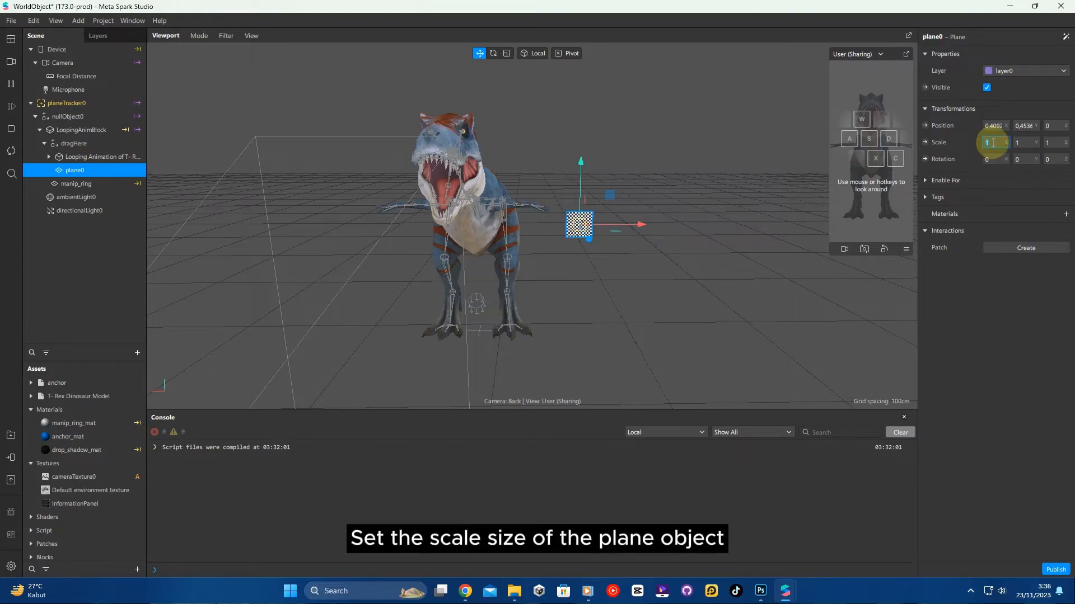
pyautogui.write('4')
pyautogui.click(1025, 143)
pyautogui.write('4')
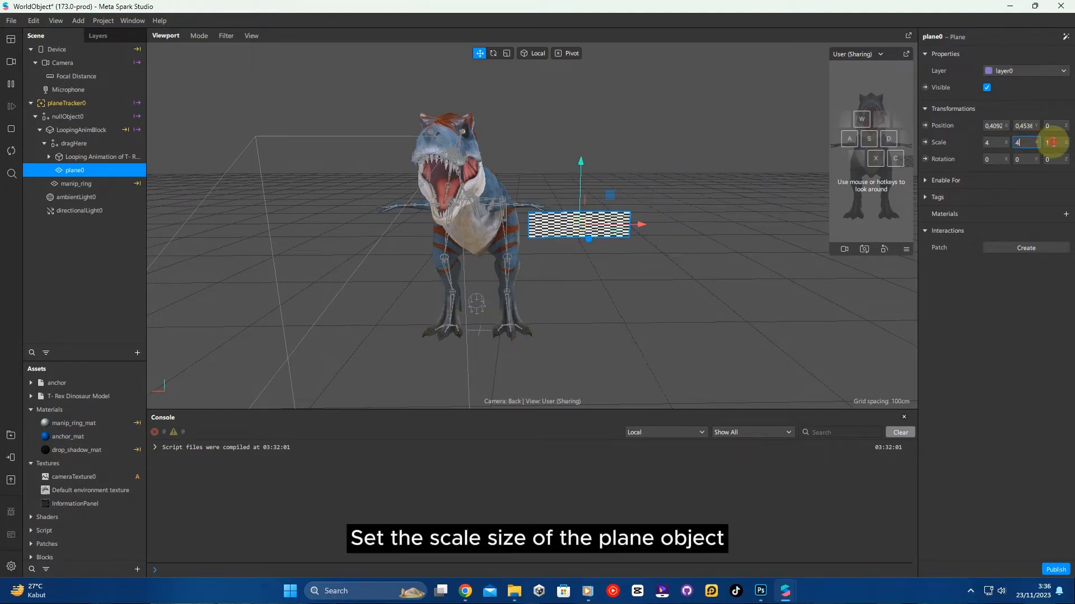
pyautogui.write('4')
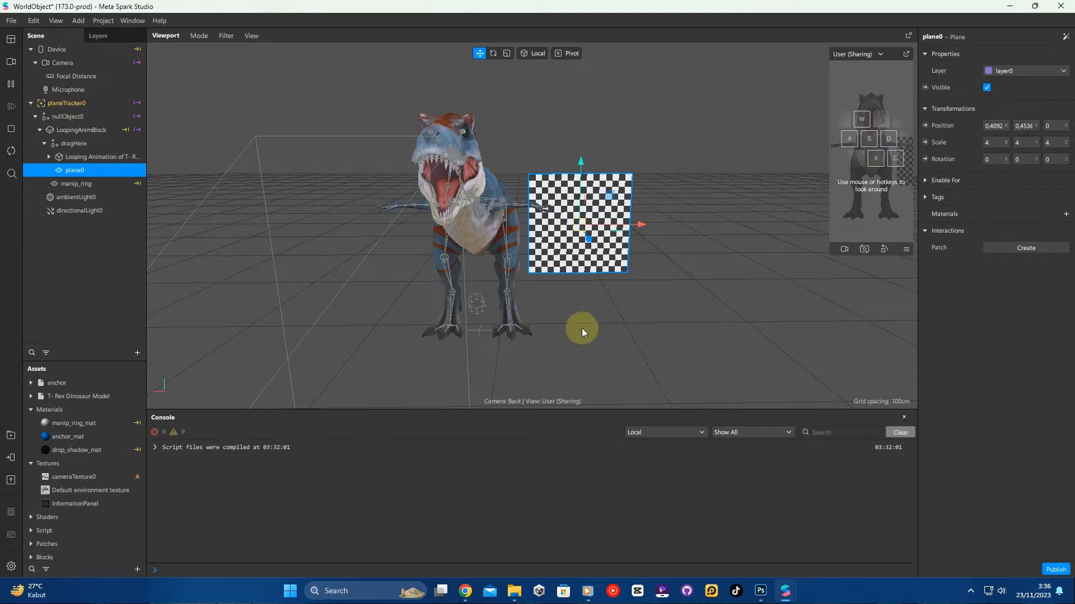
pyautogui.moveTo(645, 225); pyautogui.dragTo(650, 220)
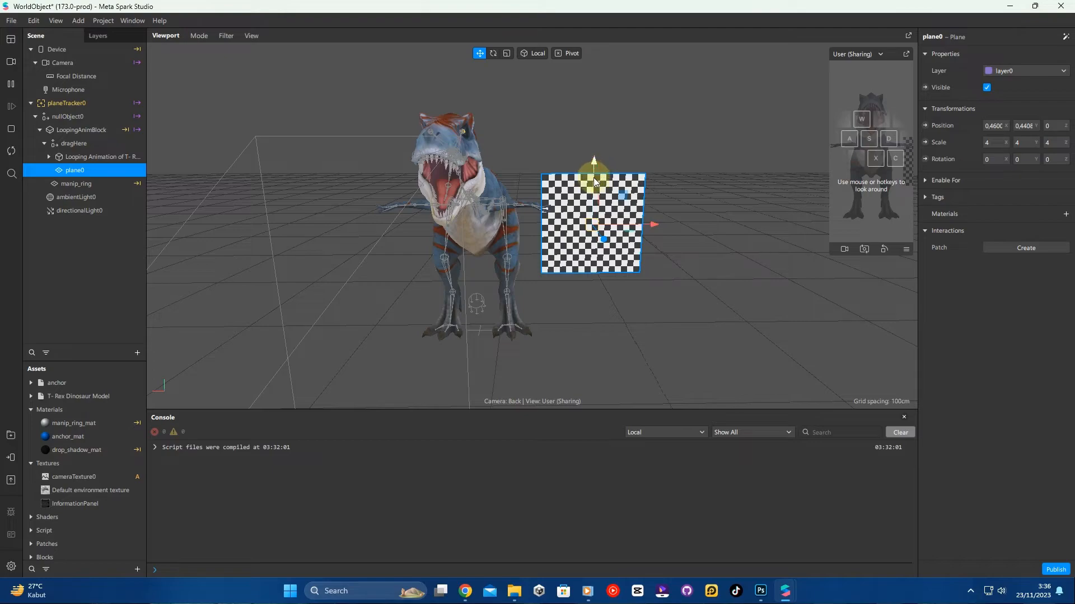
pyautogui.moveTo(594, 178); pyautogui.dragTo(596, 172)
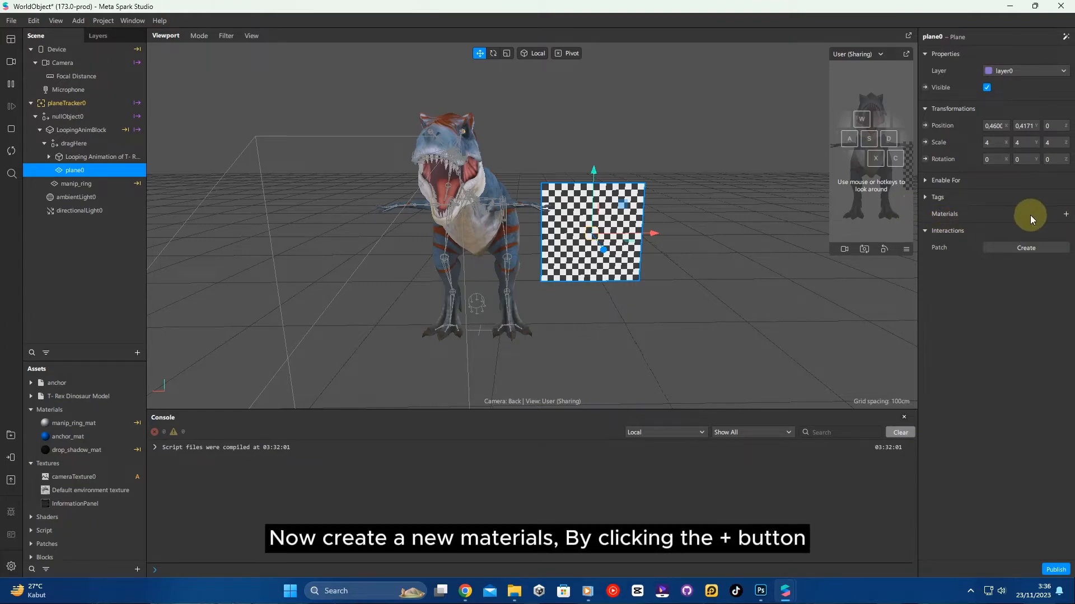
# - Create a new material for the plane and rename it infoPanel
pyautogui.click(1065, 214)
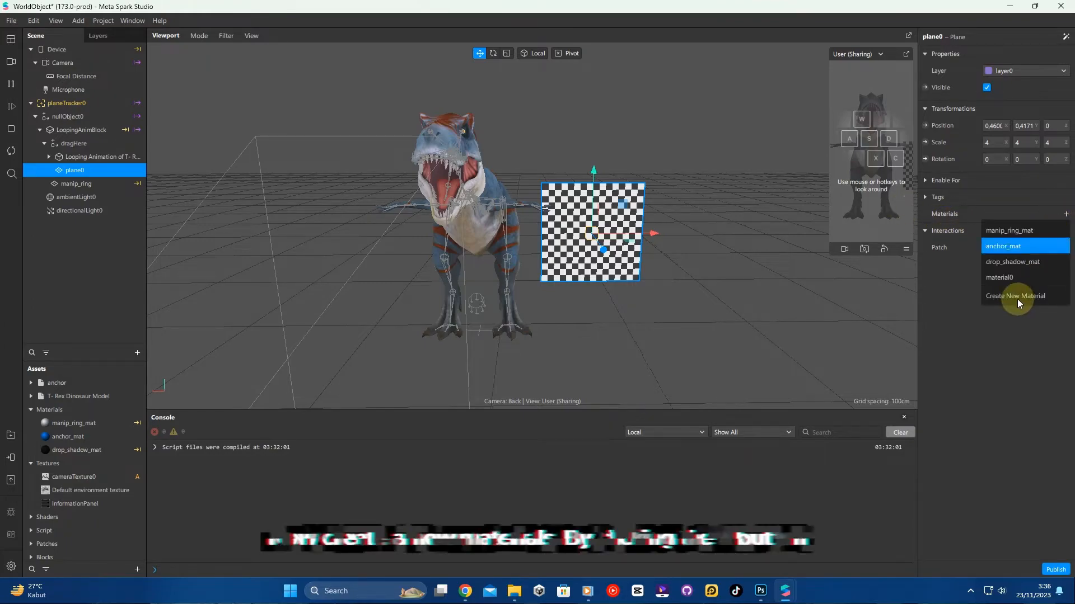
pyautogui.click(1032, 298)
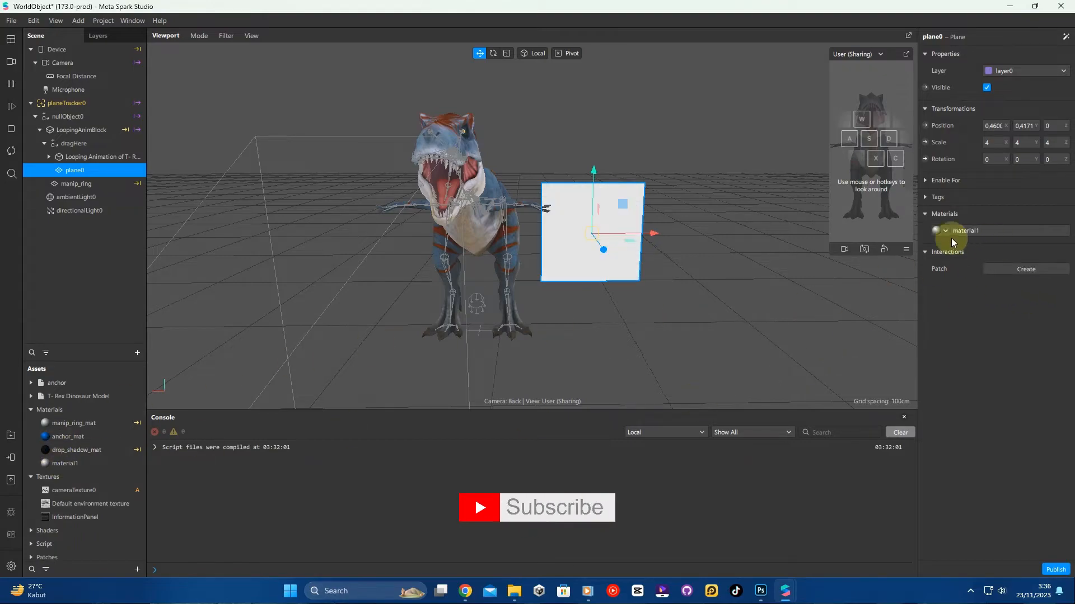
pyautogui.click(73, 463)
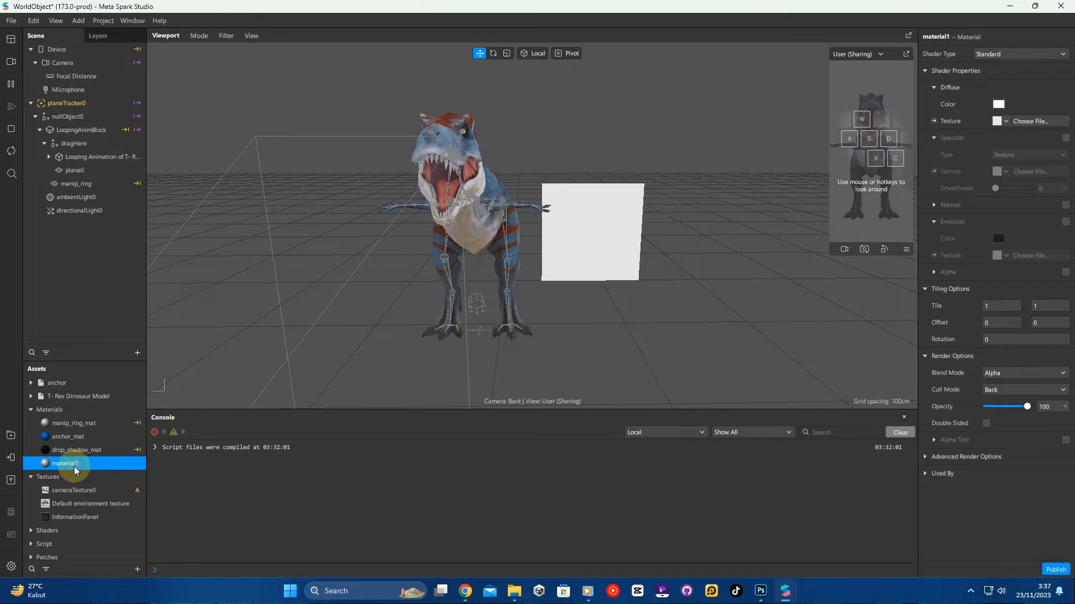
pyautogui.rightClick(74, 466)
pyautogui.click(92, 529)
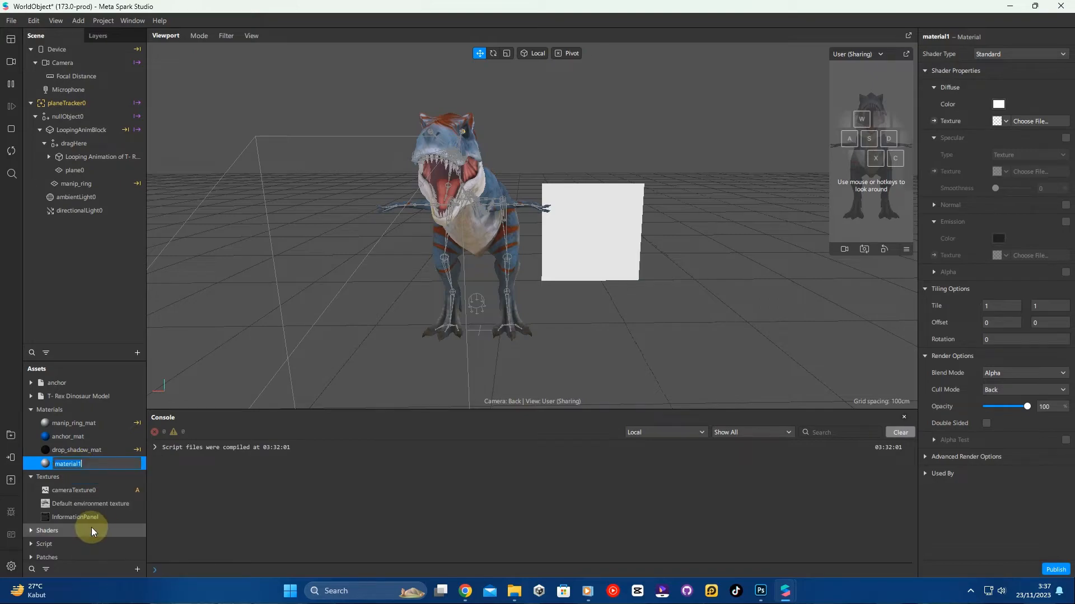
pyautogui.write('infoPanel')
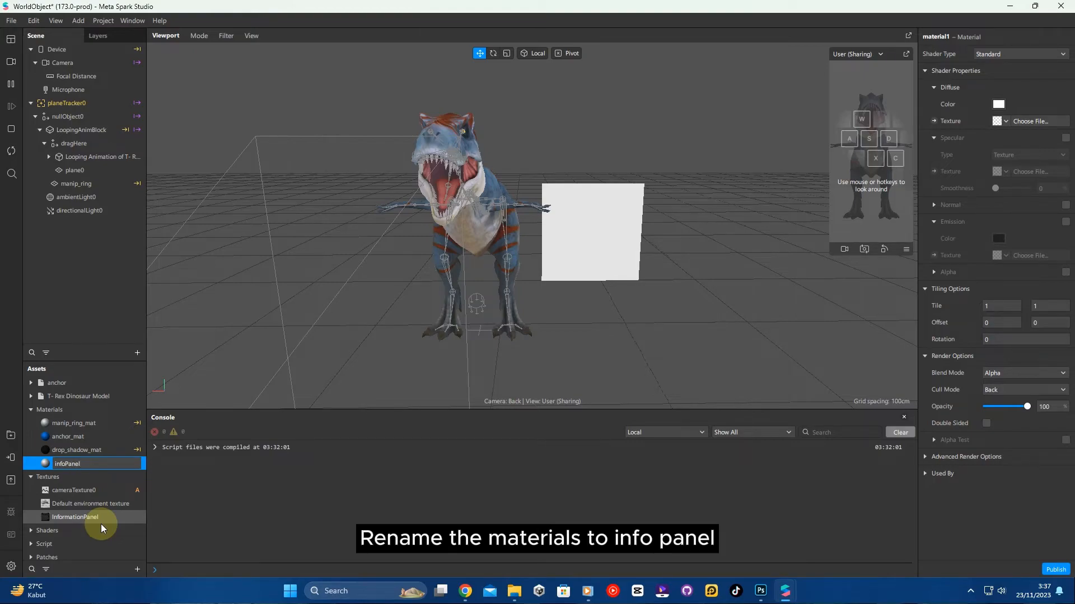
pyautogui.press('Return')
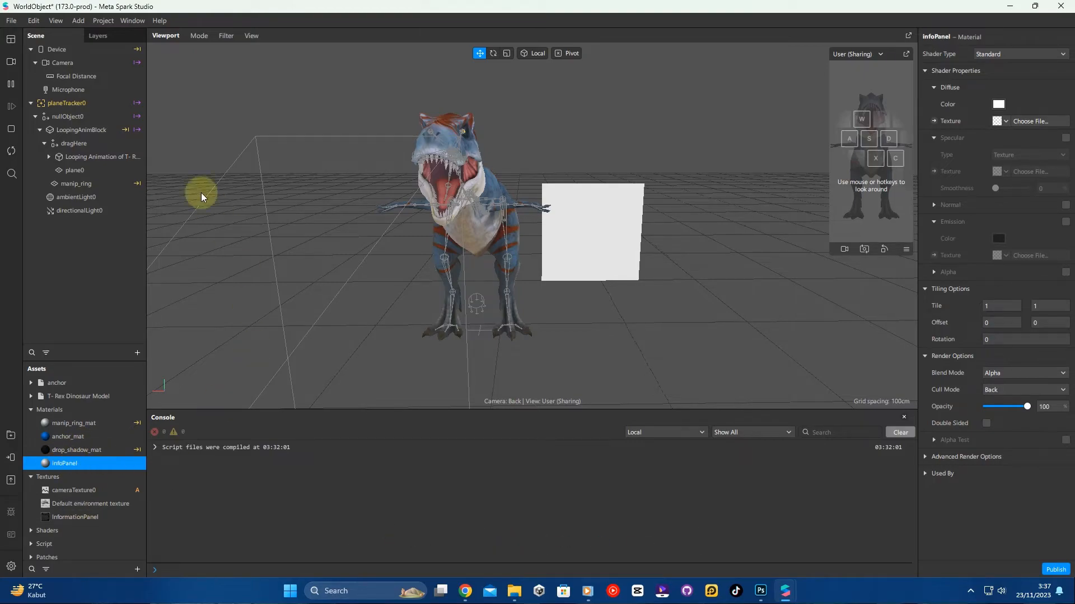
# - Assign the InformationPanel texture to the infoPanel material's diffuse texture
pyautogui.click(1006, 122)
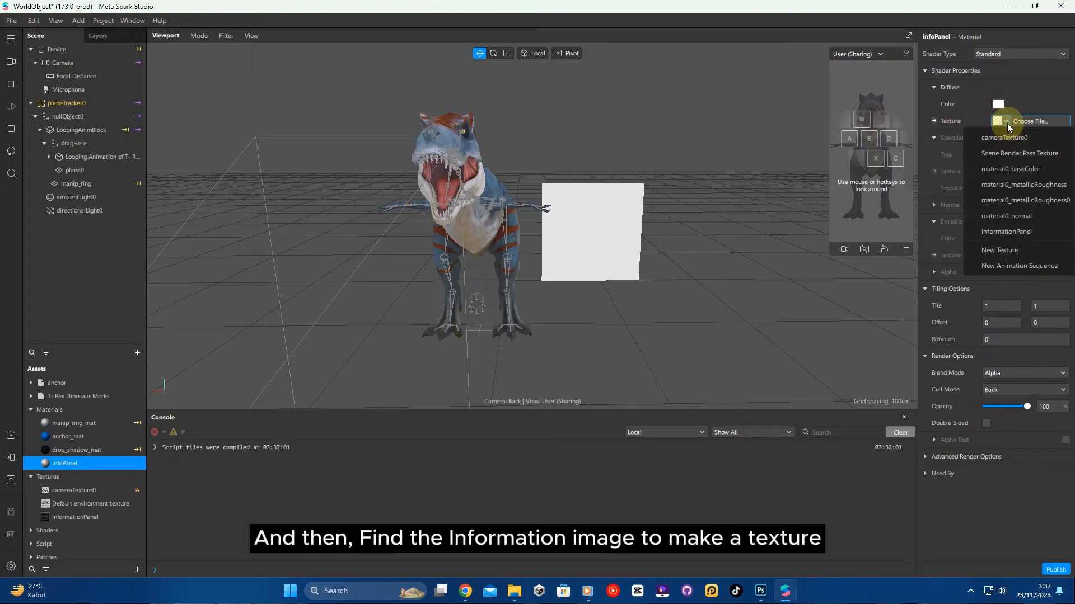
pyautogui.click(1032, 234)
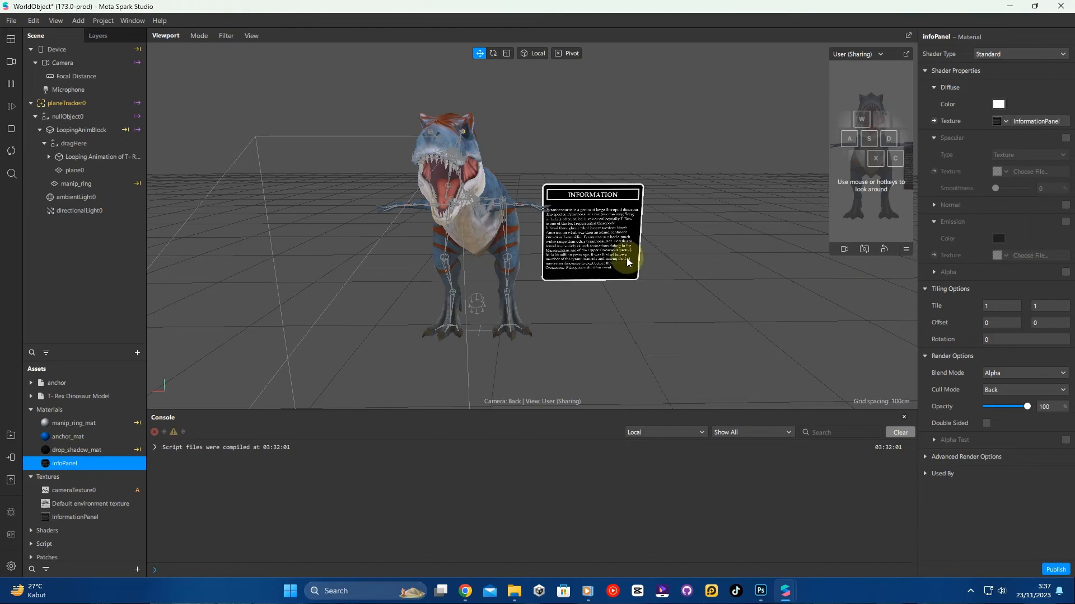
pyautogui.scroll(2, 643, 208)
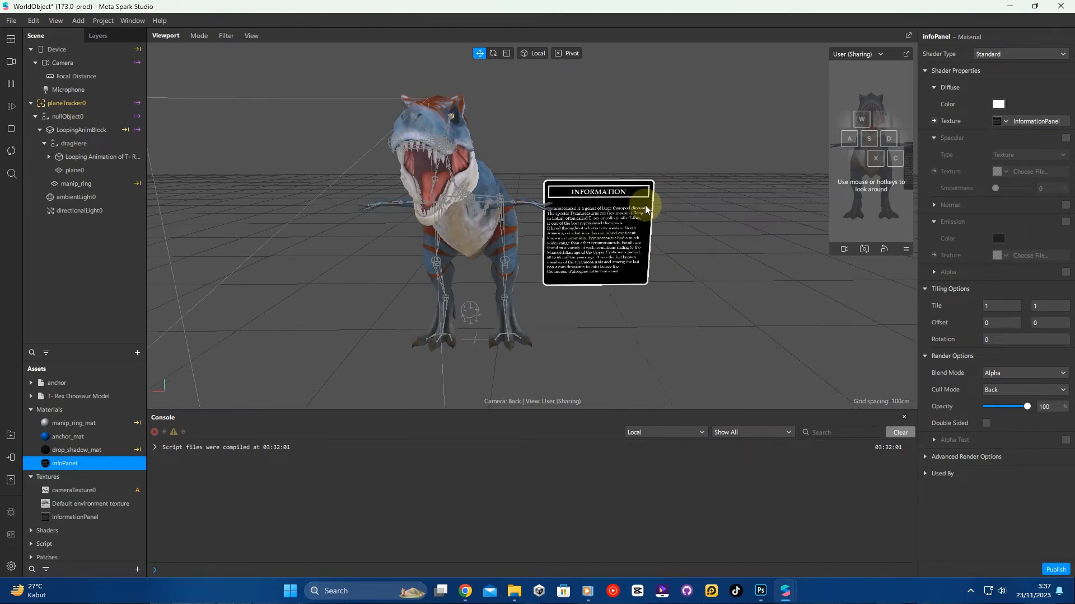
pyautogui.scroll(4, 645, 209)
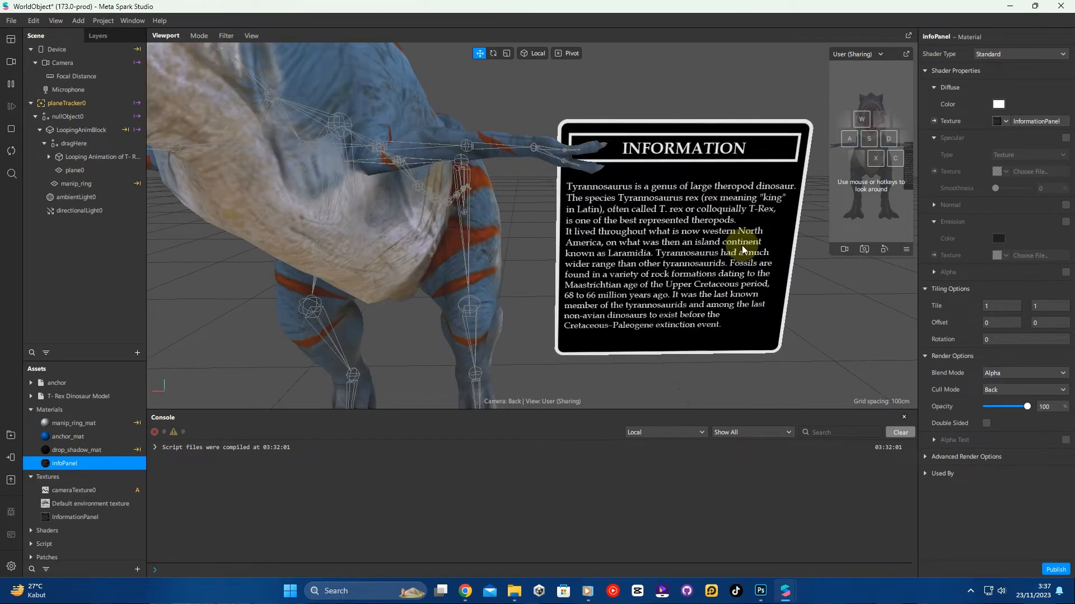
pyautogui.scroll(-8, 741, 246)
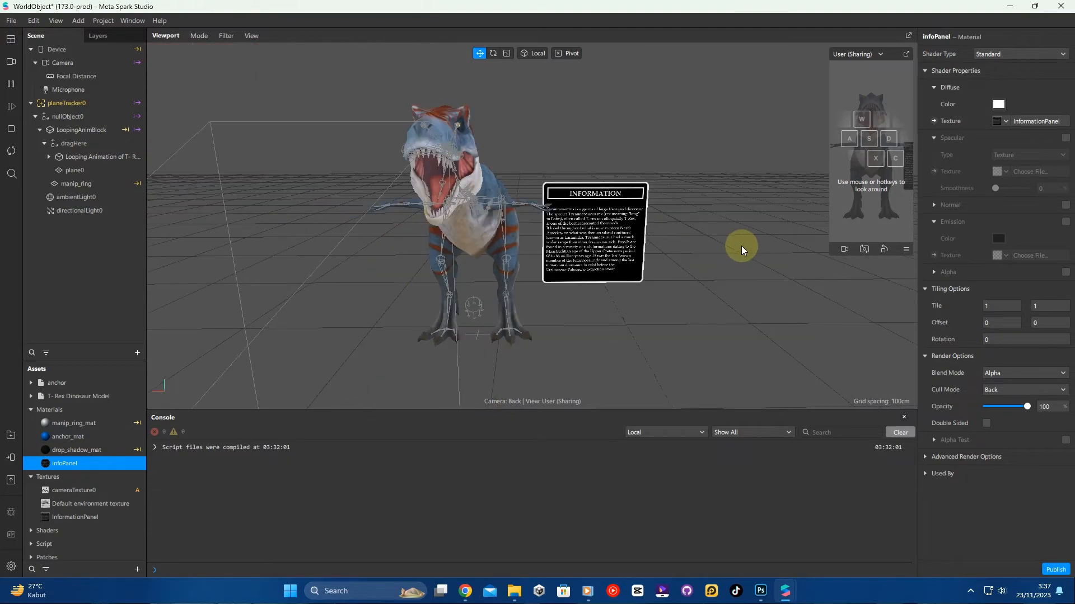
# - Shift the plane slightly to about x 0.48 and rename it InformationPanel
pyautogui.click(84, 171)
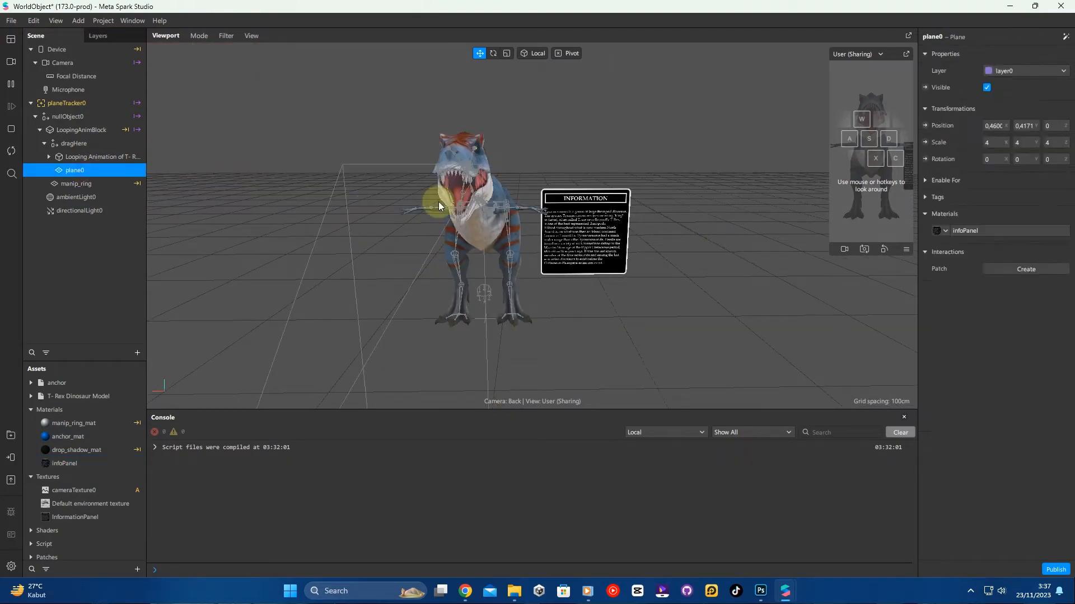
pyautogui.moveTo(648, 239); pyautogui.dragTo(652, 235)
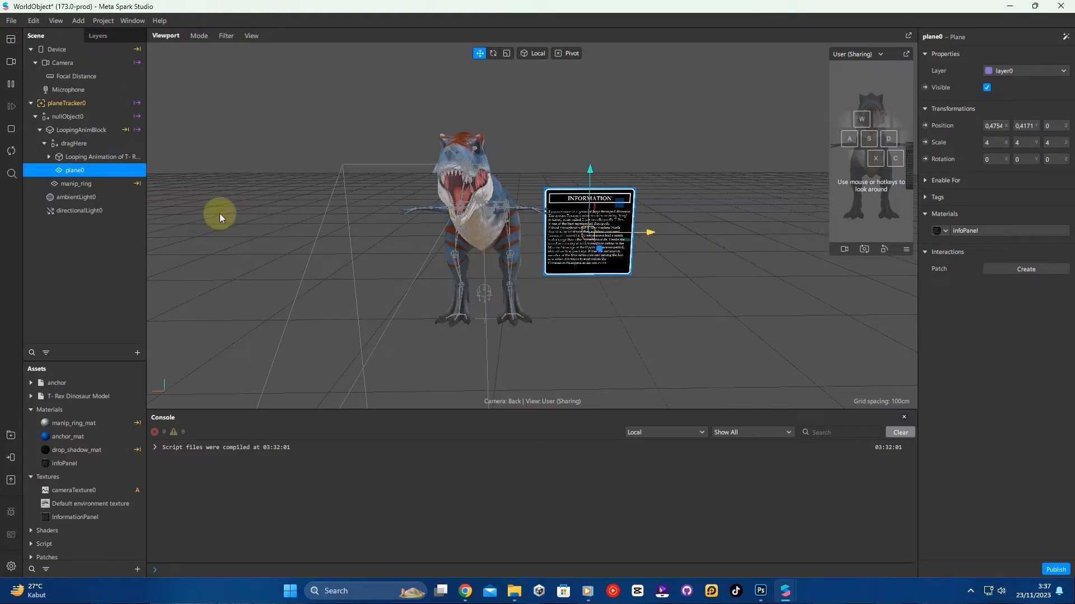
pyautogui.rightClick(79, 176)
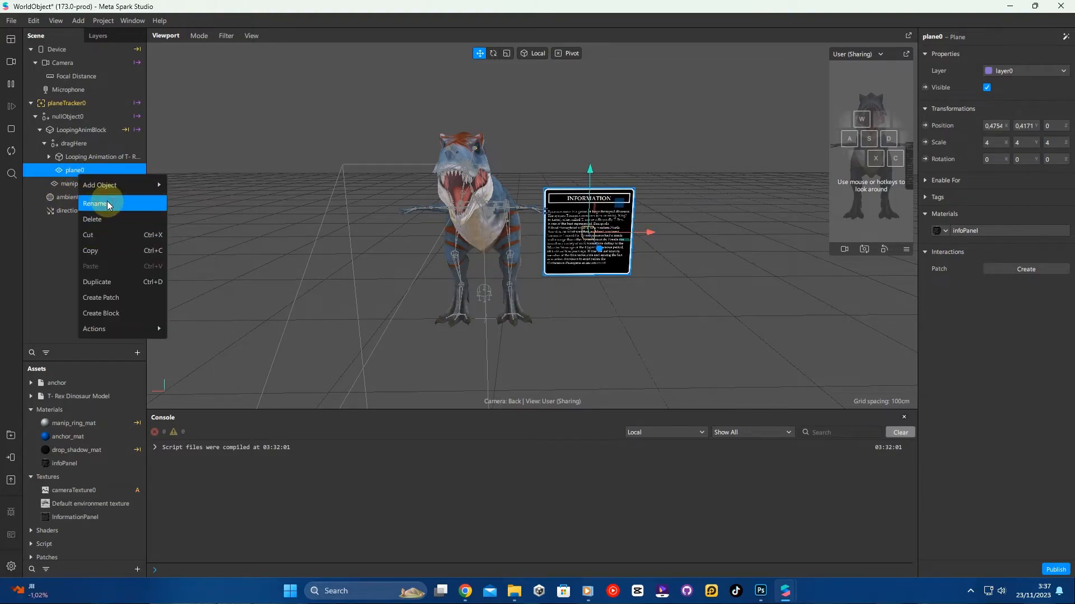
pyautogui.click(107, 204)
pyautogui.write('Inf')
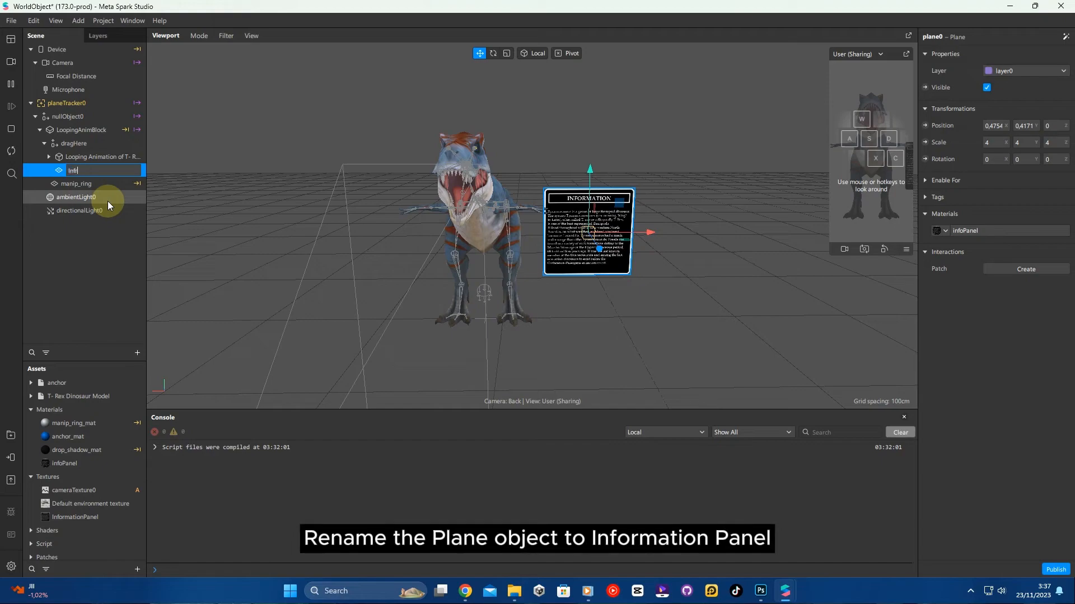
pyautogui.write('ormation')
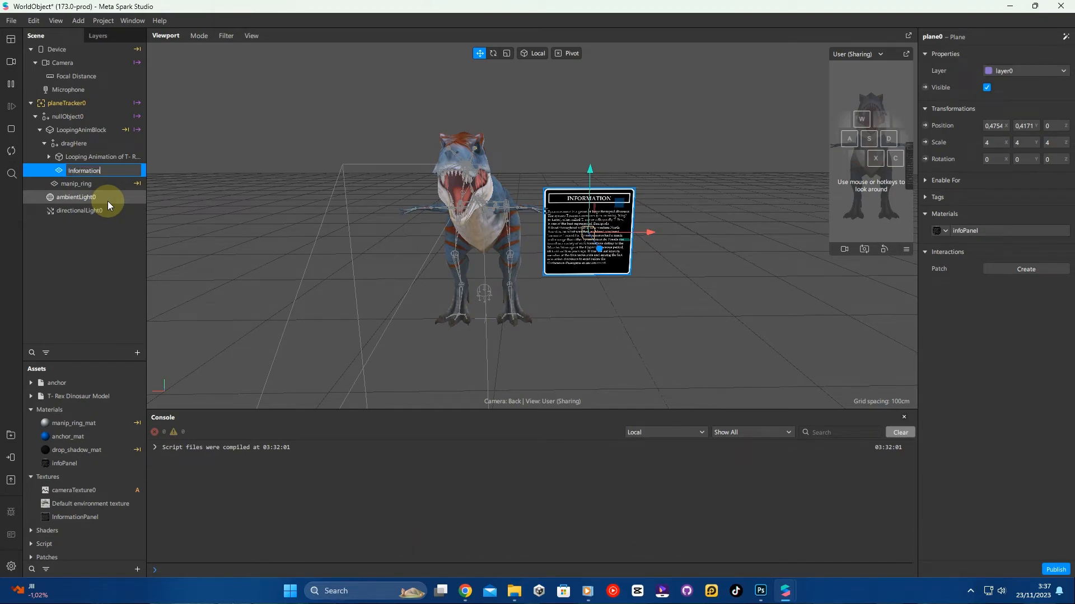
pyautogui.write('Panel')
pyautogui.press('Return')
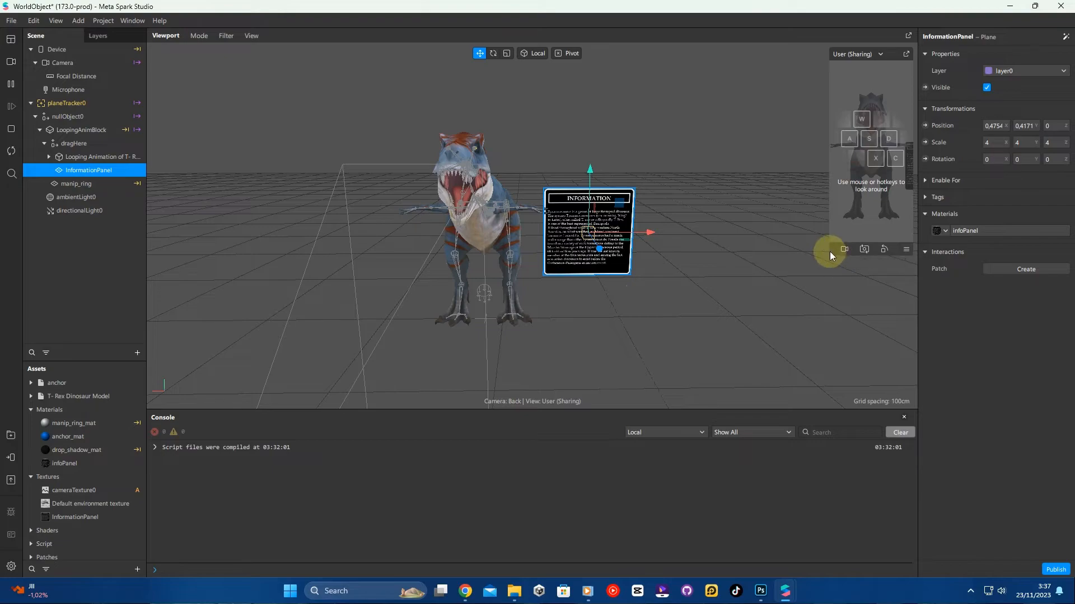
# - Add an Animation Playback Controller asset to the project
pyautogui.click(99, 287)
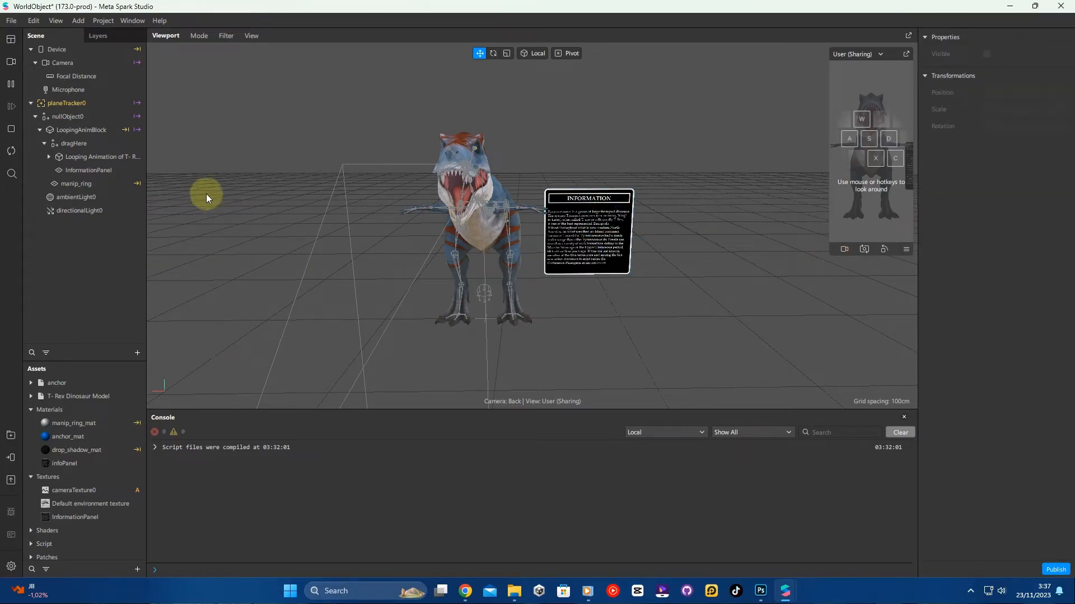
pyautogui.click(31, 410)
pyautogui.click(65, 397)
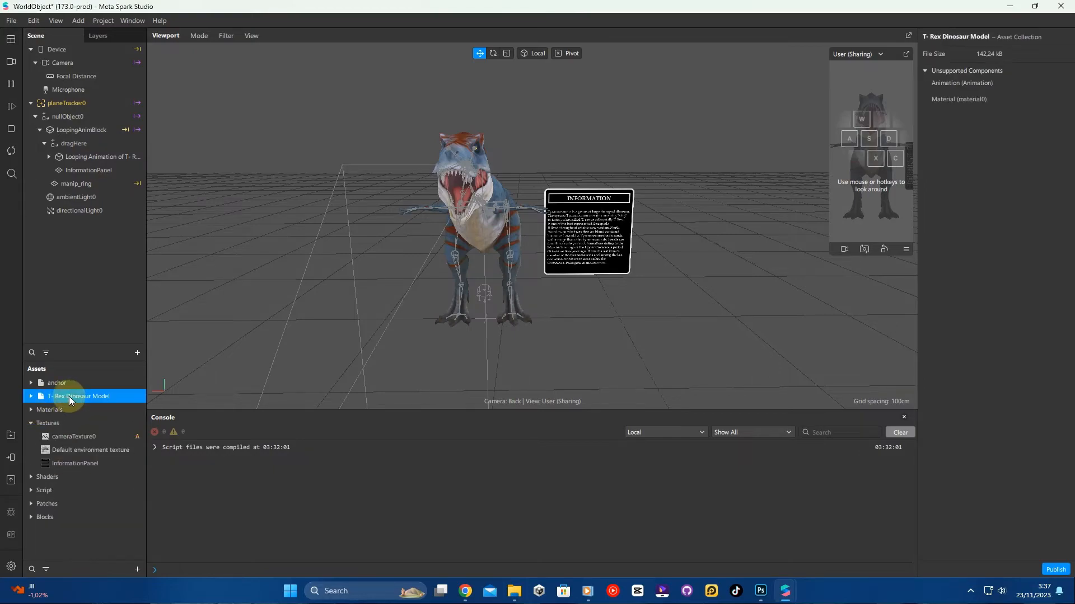
pyautogui.click(104, 548)
pyautogui.click(134, 572)
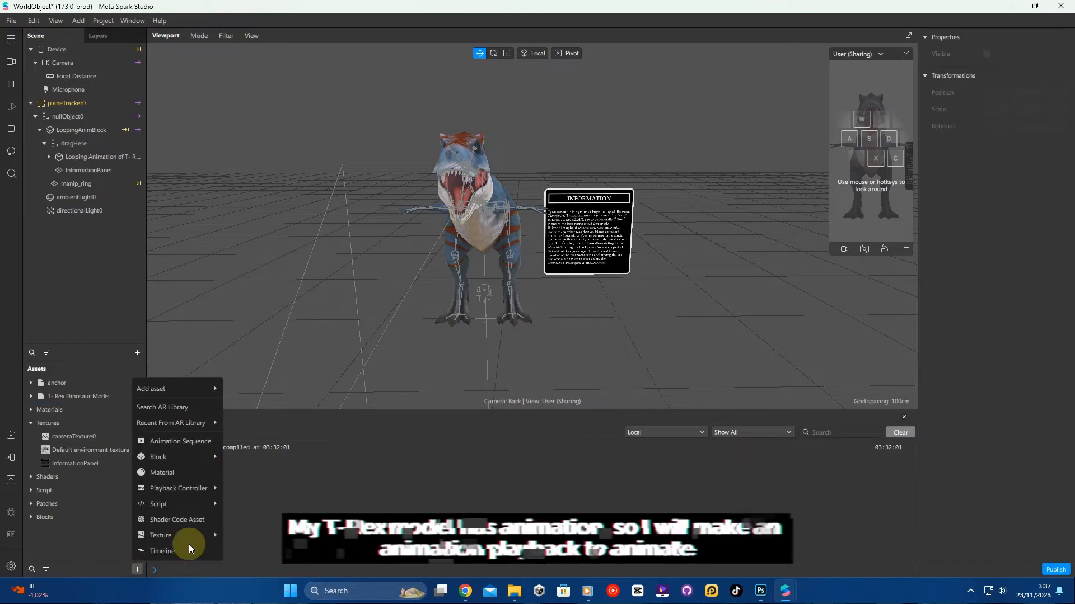
pyautogui.moveTo(186, 494)
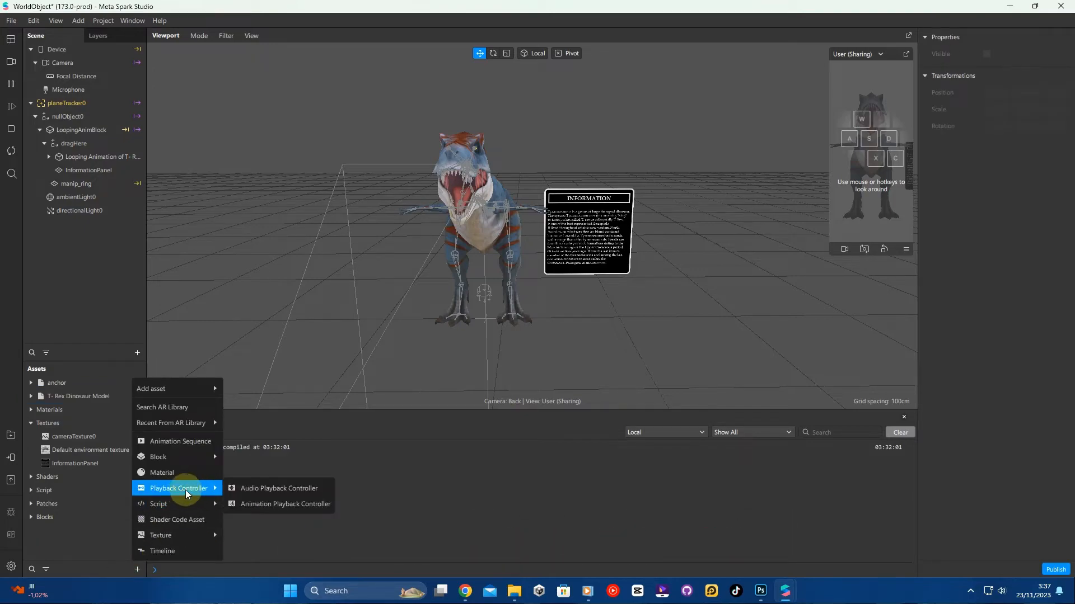
pyautogui.click(261, 506)
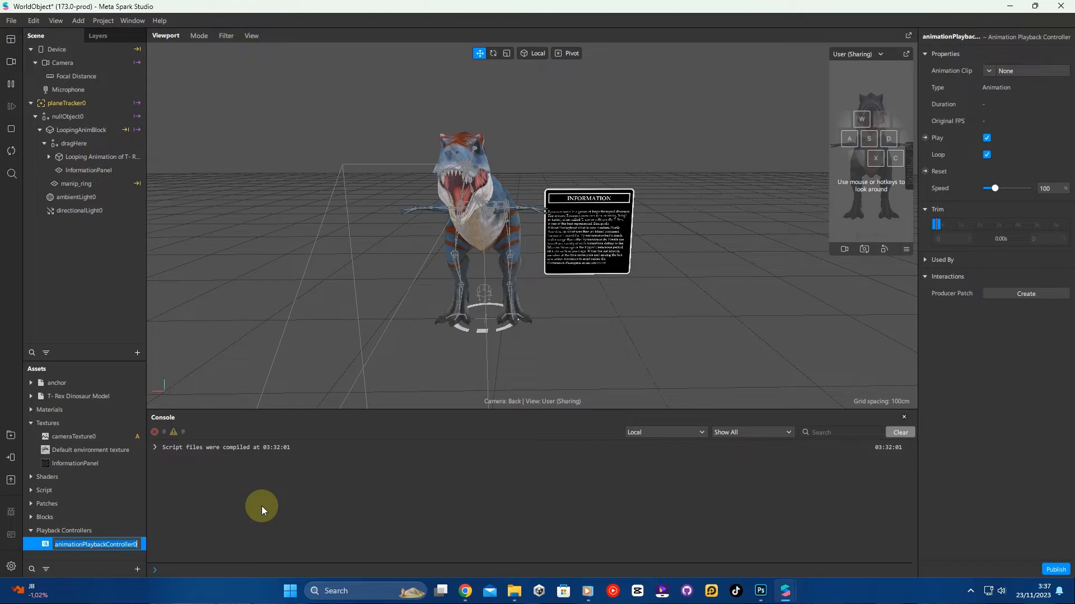
# - Rename the playback controller Idle Trex and set its animation clip to Animation
pyautogui.press('BackSpace')
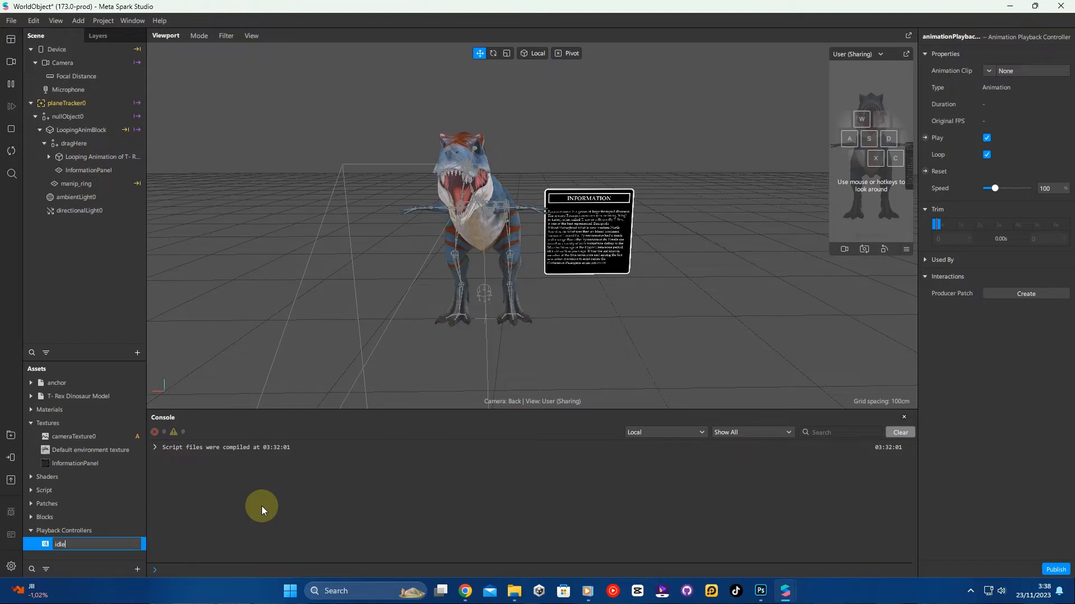
pyautogui.write('idle Trex')
pyautogui.press('Return')
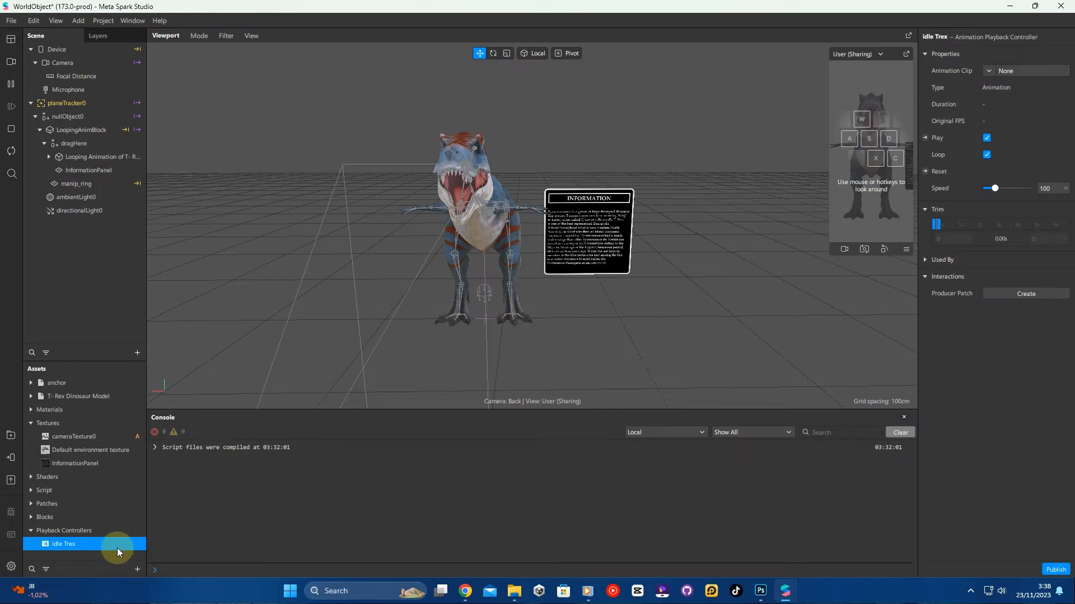
pyautogui.click(988, 71)
pyautogui.click(1012, 103)
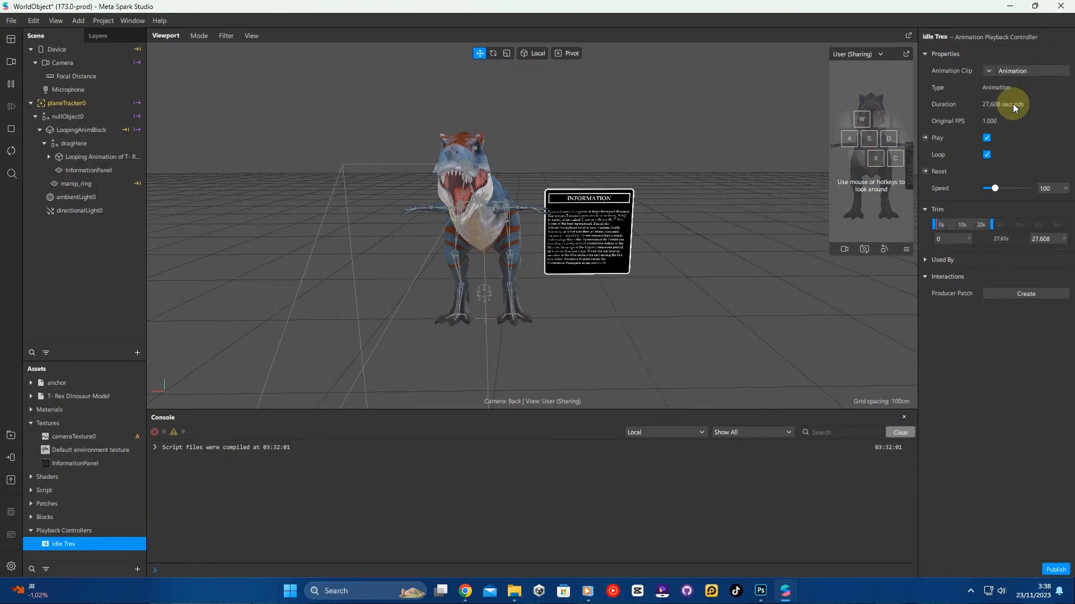
# - Set the T-Rex model's animation to the Idle Trex controller
pyautogui.click(79, 151)
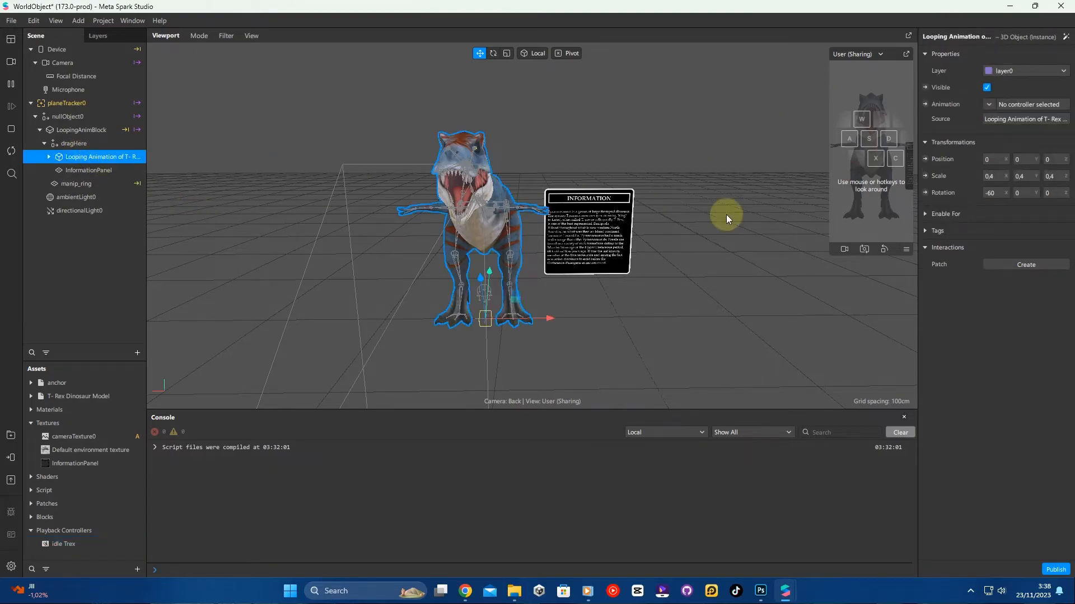
pyautogui.click(990, 104)
pyautogui.click(986, 137)
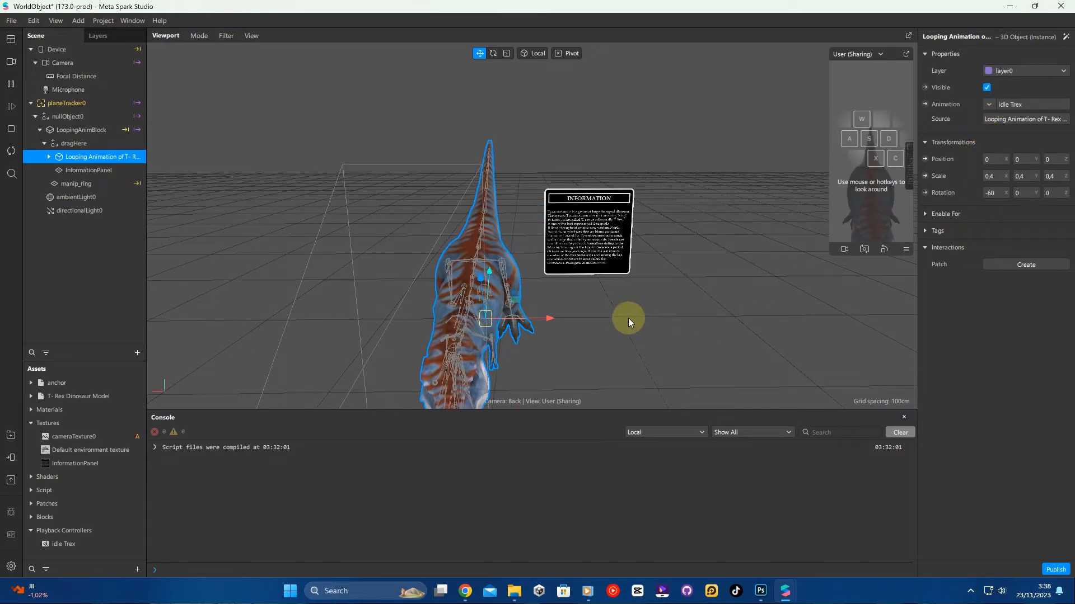
# - Set the T-Rex model's X rotation to -90
pyautogui.moveTo(689, 267); pyautogui.dragTo(663, 267, button='middle')
pyautogui.moveTo(664, 268); pyautogui.dragTo(522, 294, button='right')
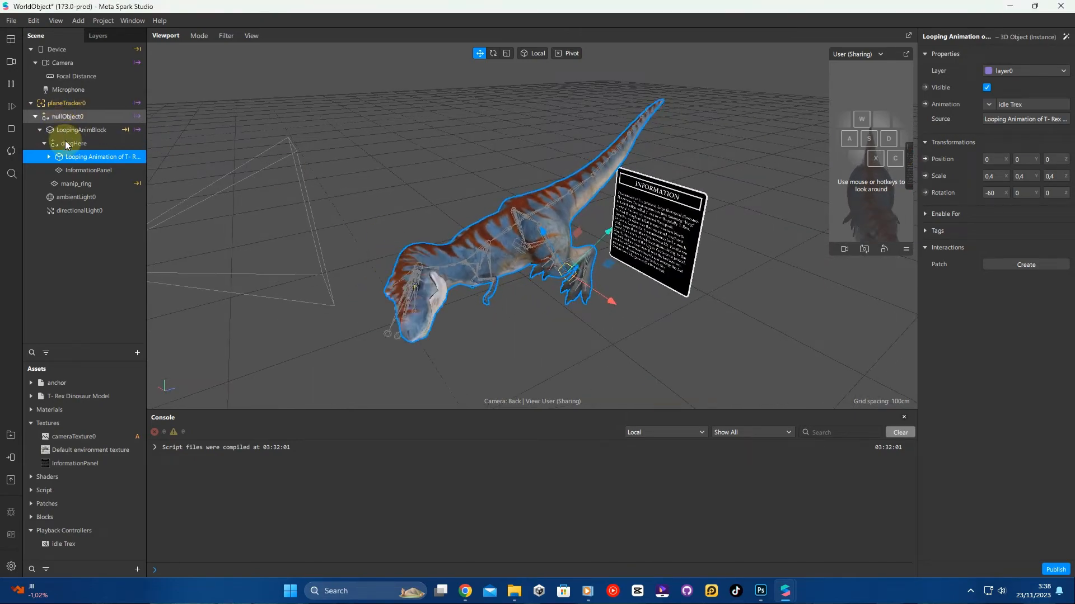
pyautogui.click(995, 194)
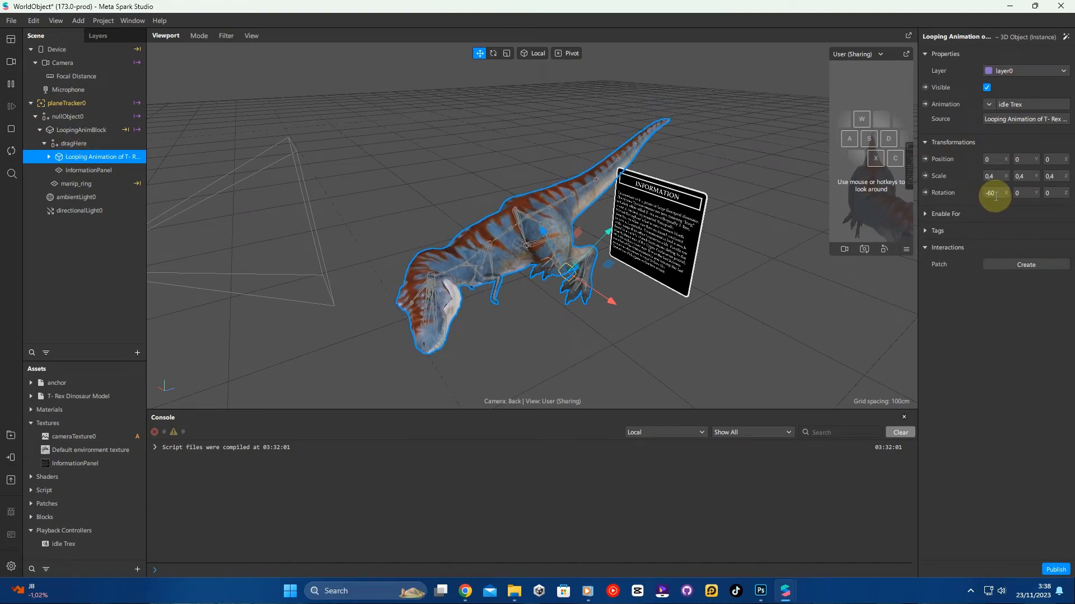
pyautogui.write('-90')
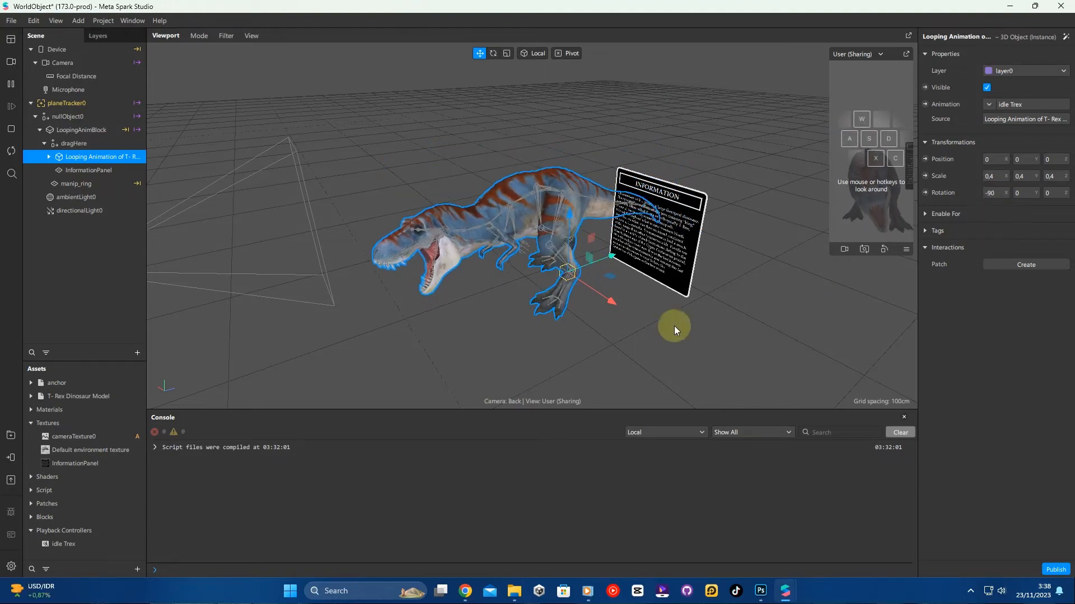
# - Move the information panel down to about y 0.29
pyautogui.moveTo(540, 274); pyautogui.dragTo(562, 239, button='right')
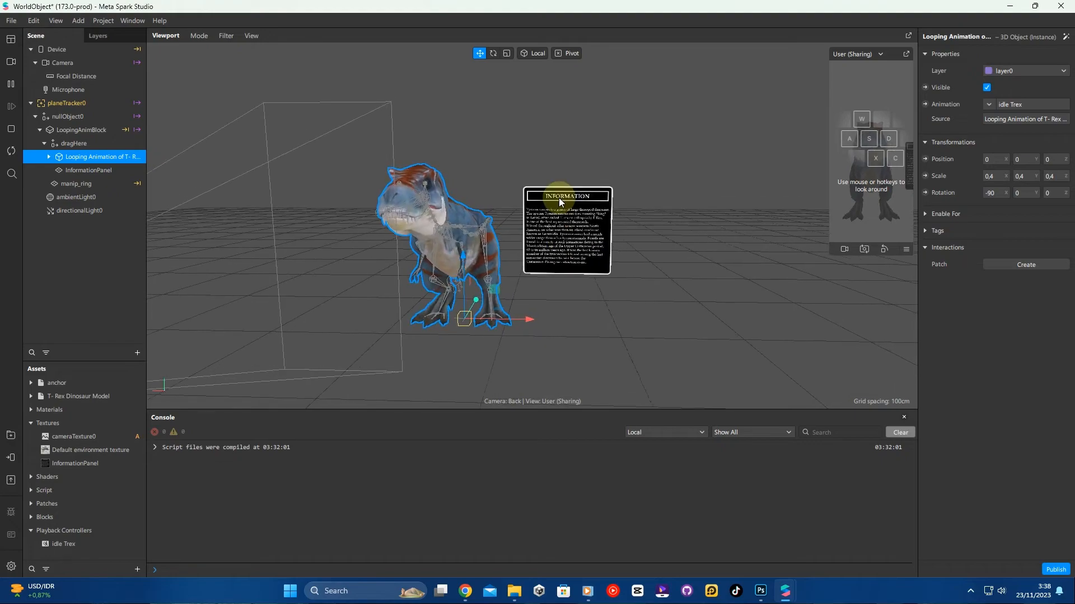
pyautogui.click(86, 169)
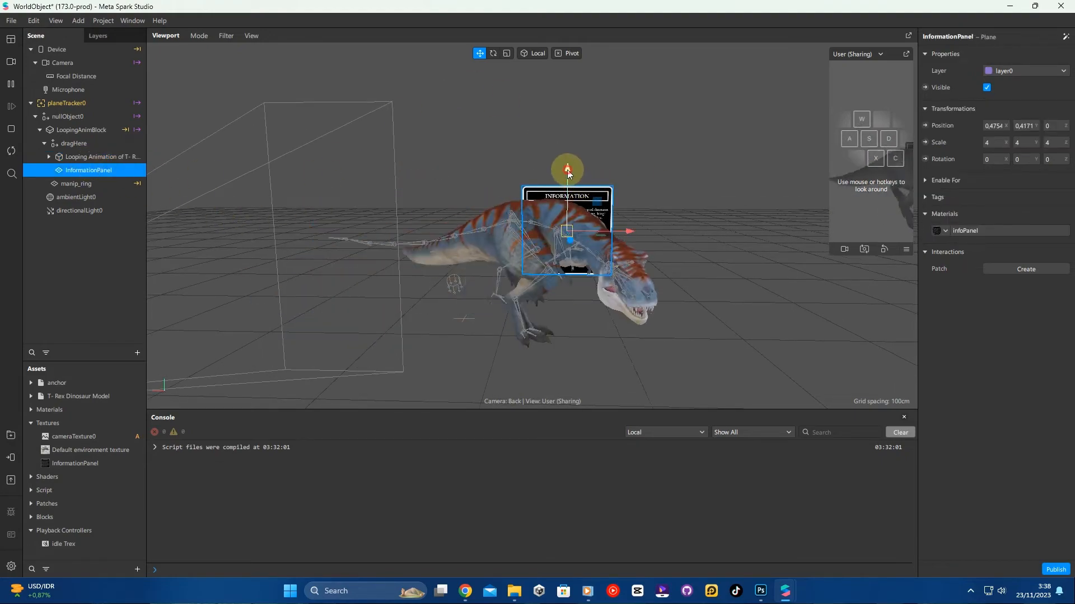
pyautogui.moveTo(568, 175); pyautogui.dragTo(572, 203)
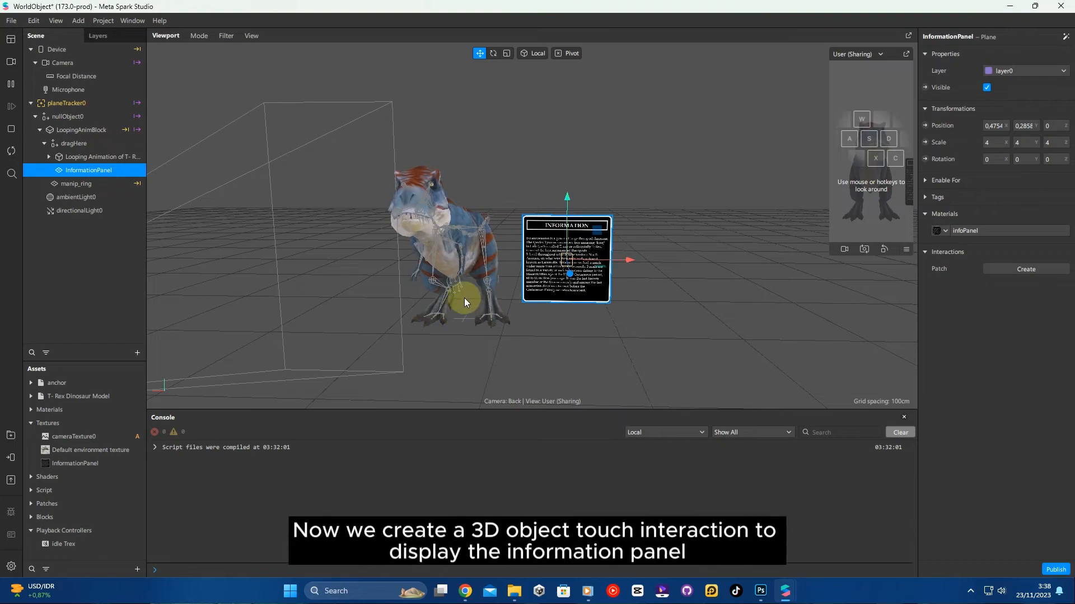
pyautogui.scroll(-3, 499, 269)
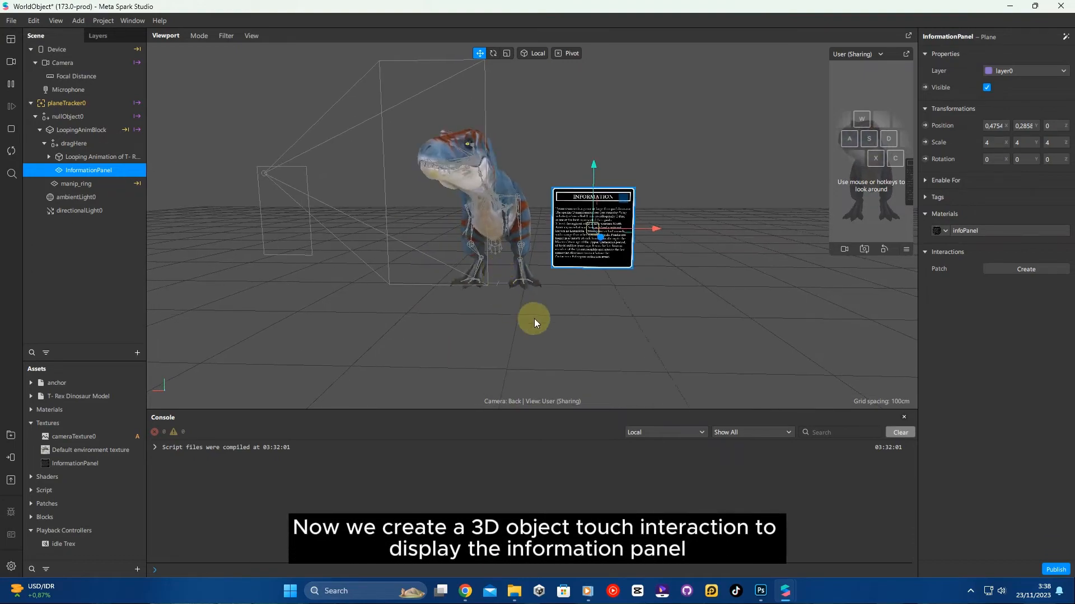
pyautogui.click(561, 122)
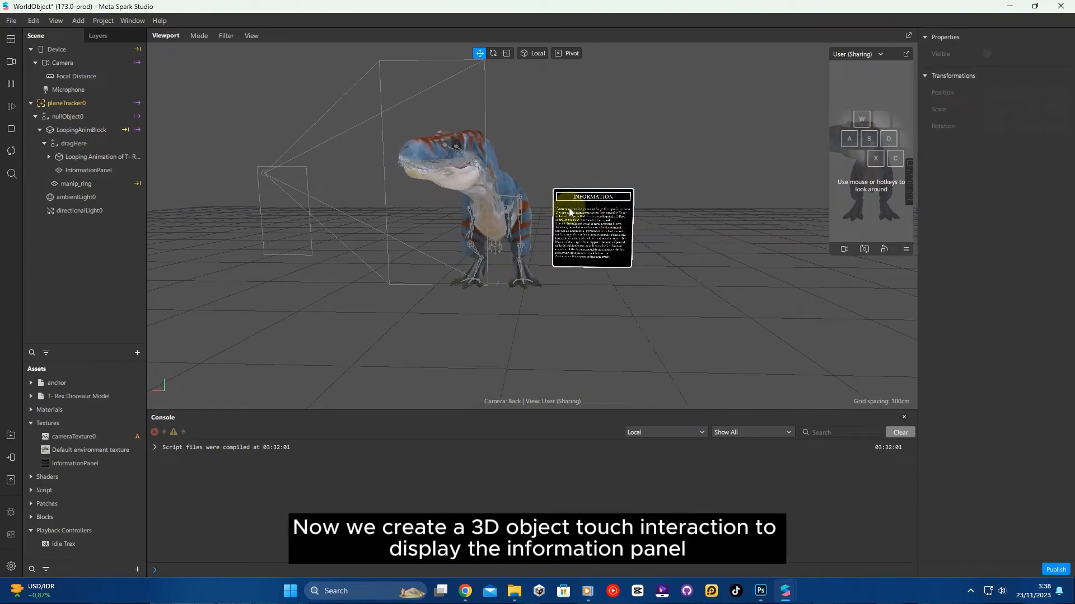
# - Open the Patch Editor and enlarge its area
pyautogui.click(11, 86)
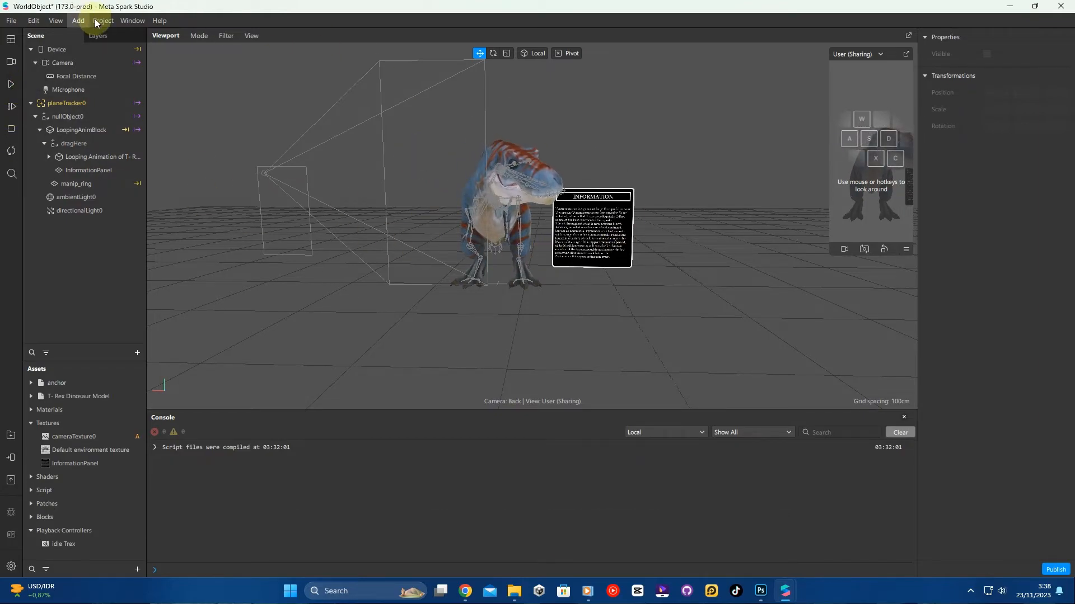
pyautogui.click(79, 20)
pyautogui.moveTo(58, 21)
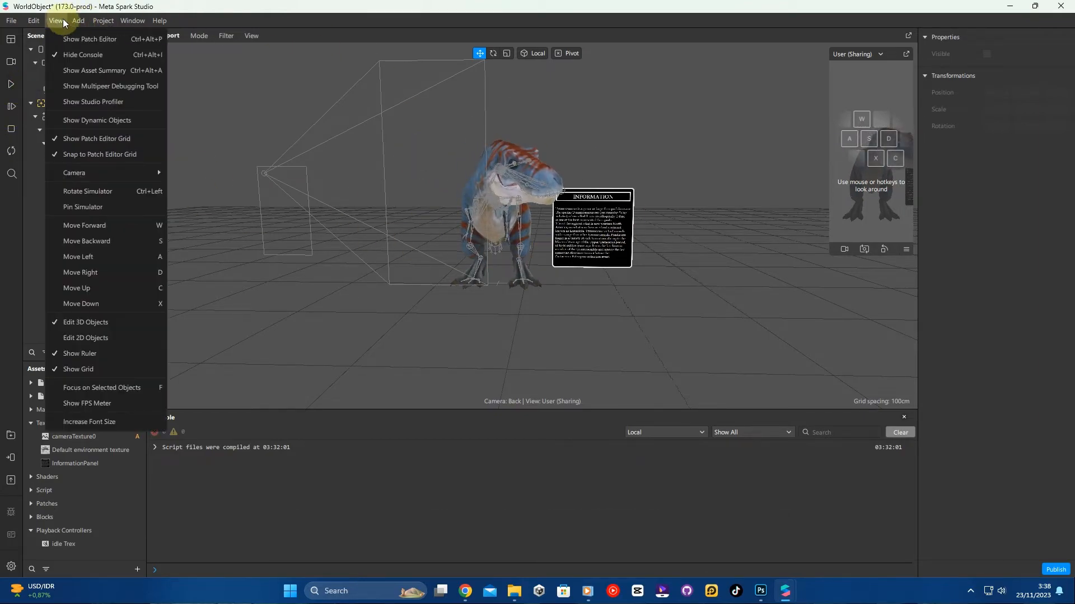
pyautogui.click(118, 39)
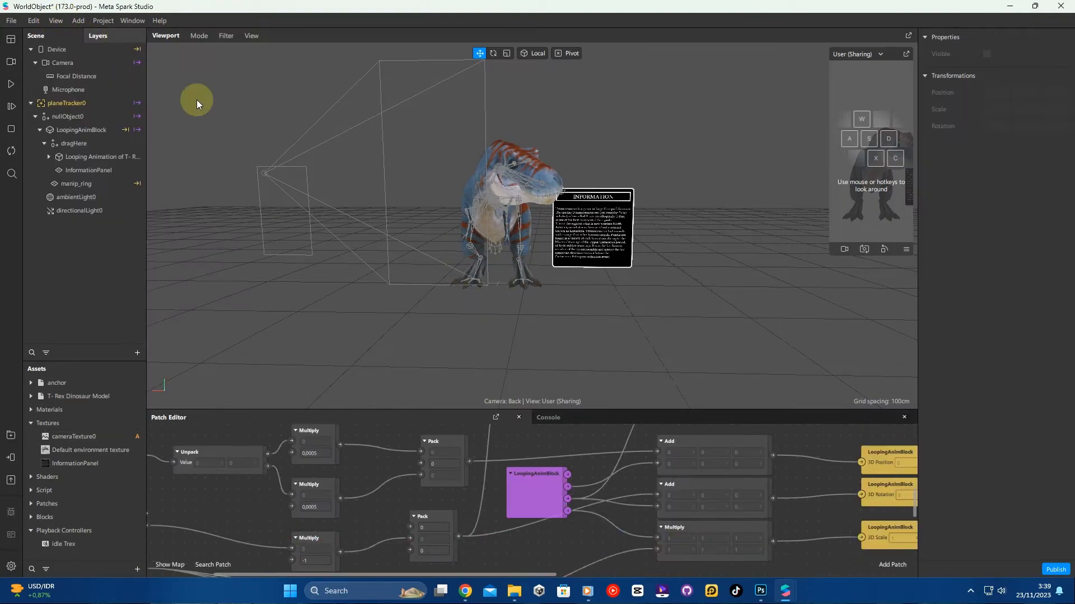
pyautogui.moveTo(568, 410); pyautogui.dragTo(568, 316)
# - Add the T-Rex model to the Patch Editor as an object patch
pyautogui.scroll(-10, 542, 441)
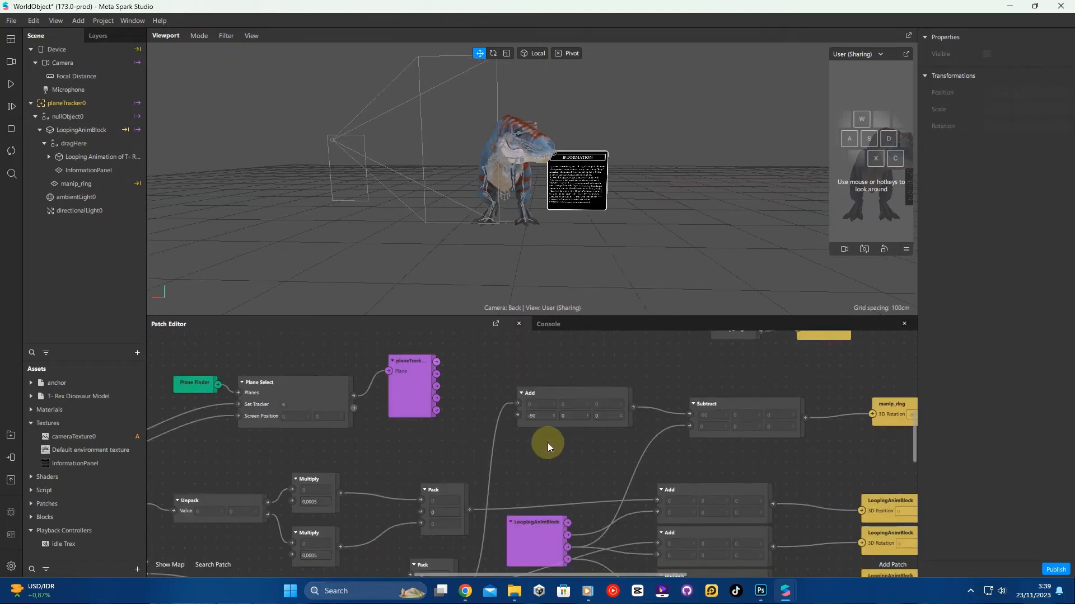
pyautogui.scroll(4, 549, 442)
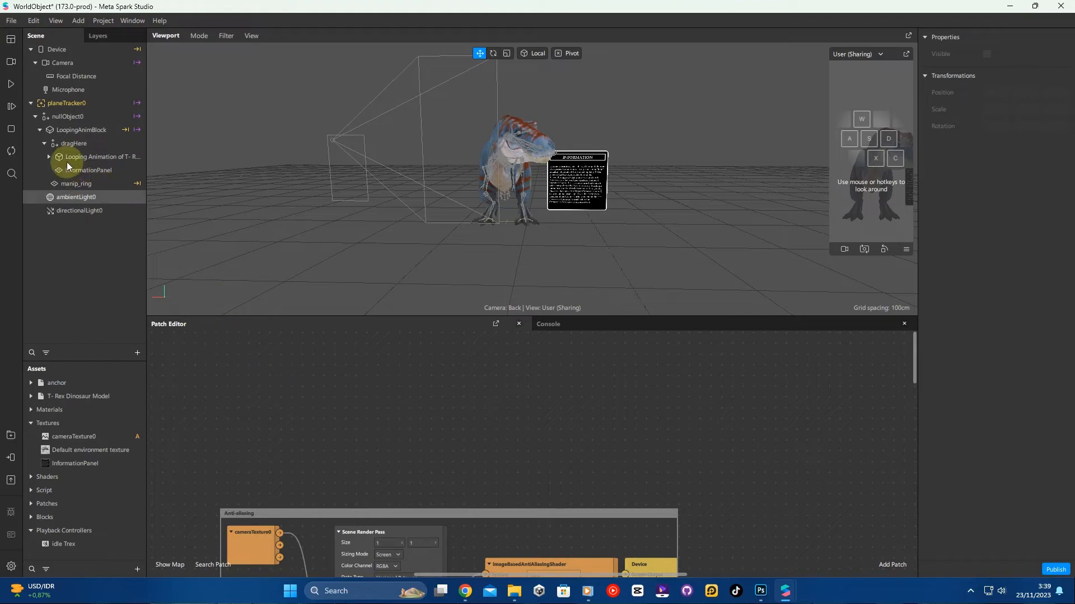
pyautogui.click(97, 156)
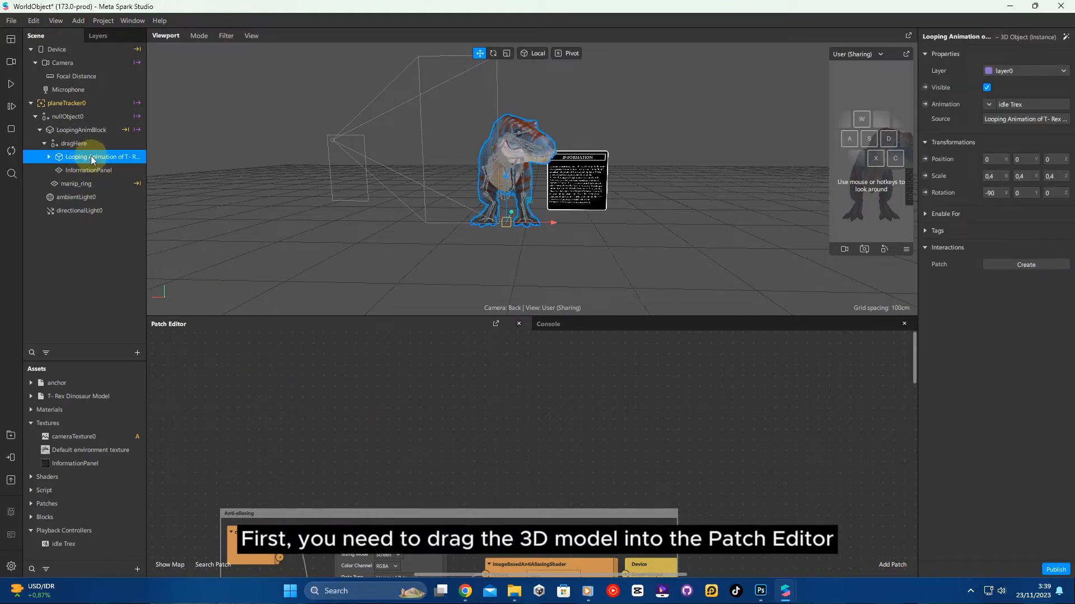
pyautogui.moveTo(96, 154); pyautogui.dragTo(122, 198)
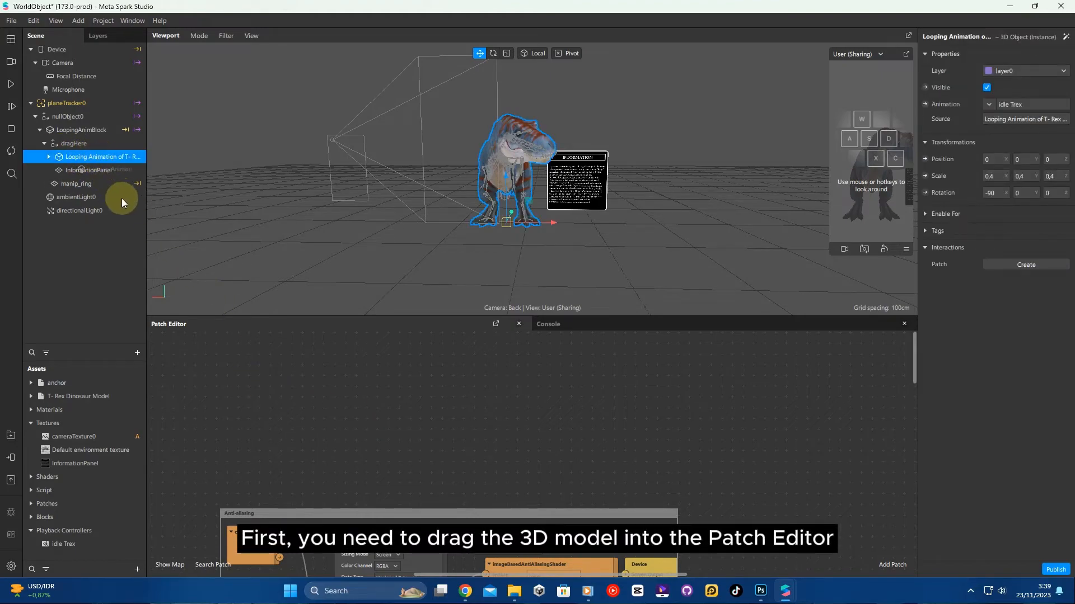
pyautogui.moveTo(247, 384); pyautogui.dragTo(282, 405)
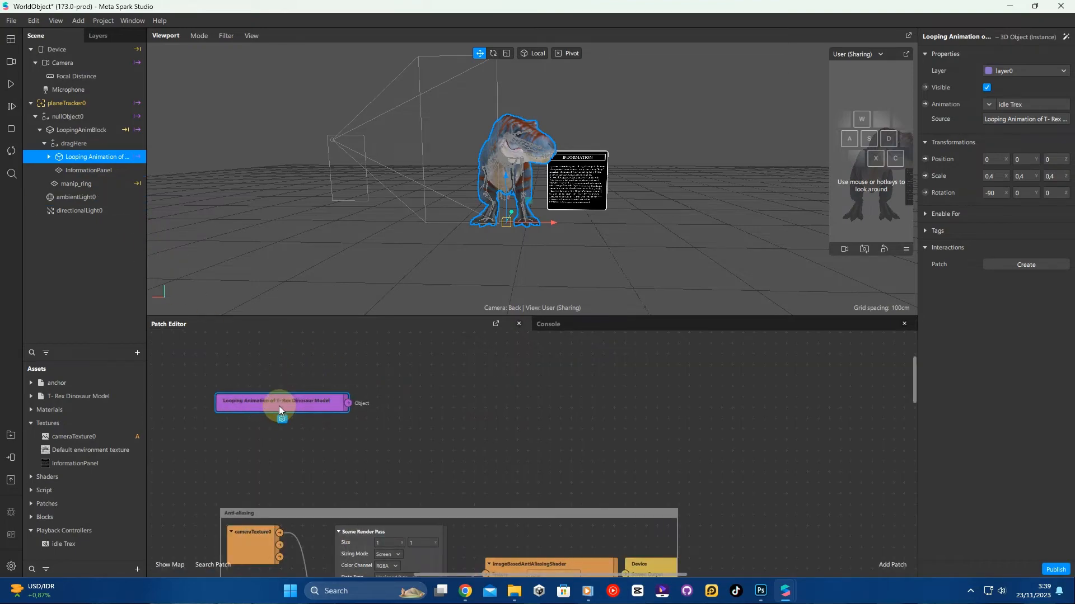
# - Add an Object Tap patch and place it beside the T-Rex patch
pyautogui.rightClick(467, 421)
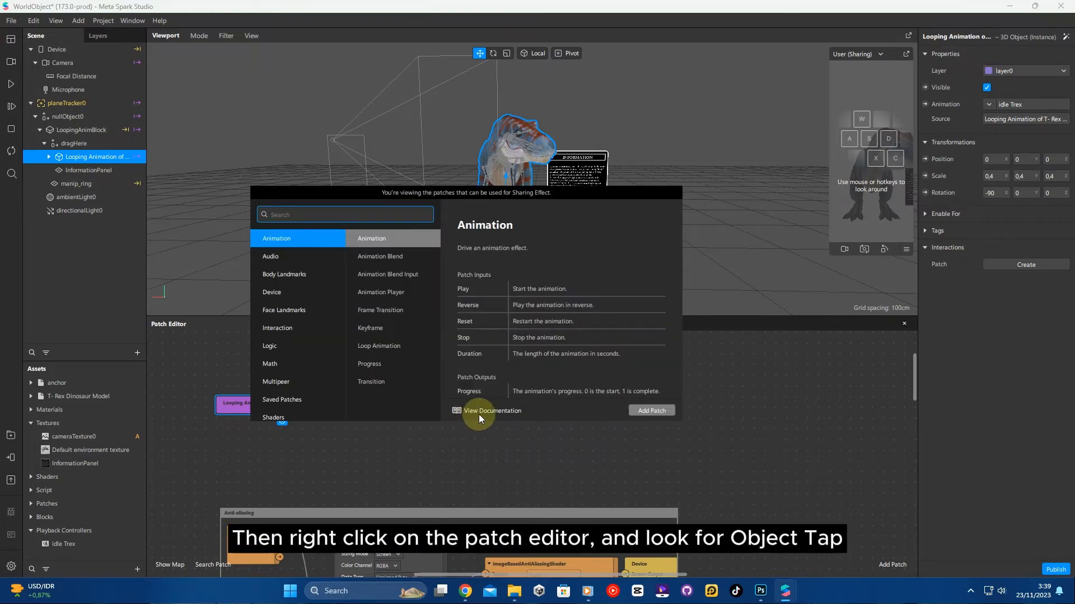
pyautogui.write('object')
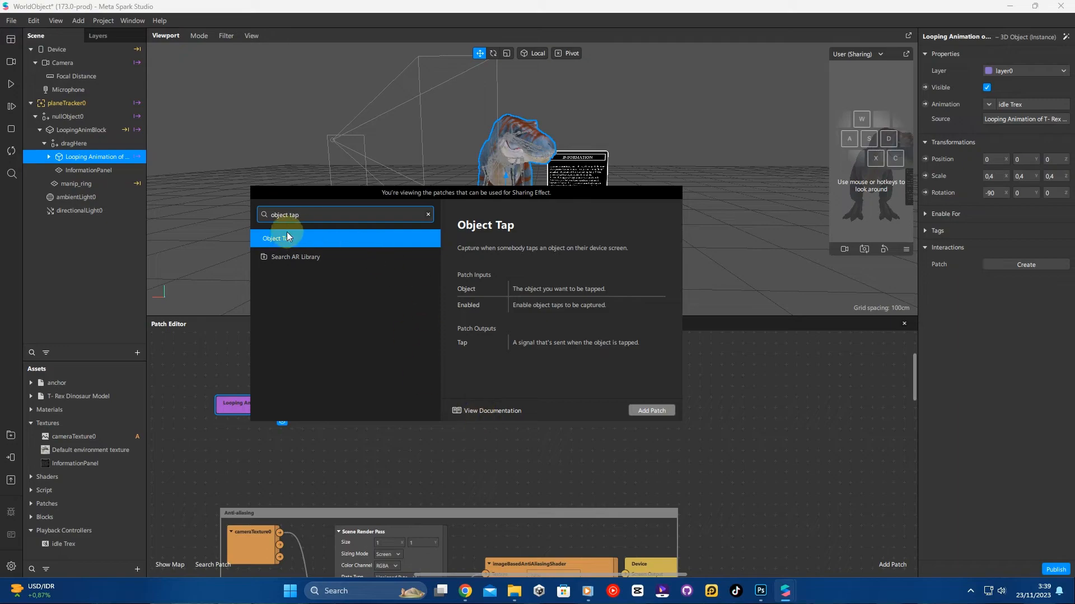
pyautogui.write(' tap')
pyautogui.click(320, 240)
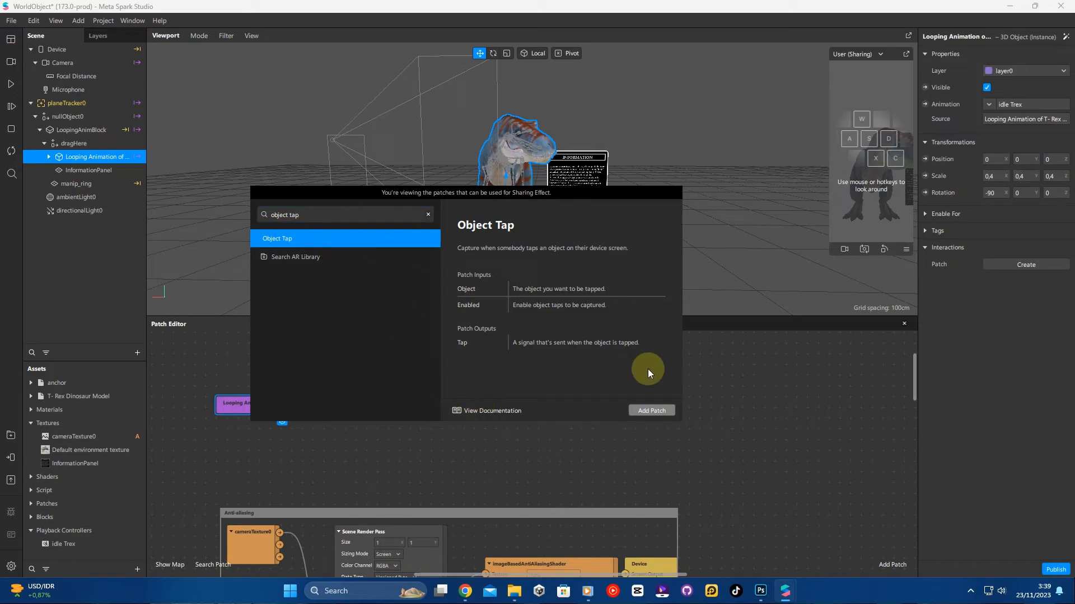
pyautogui.click(659, 411)
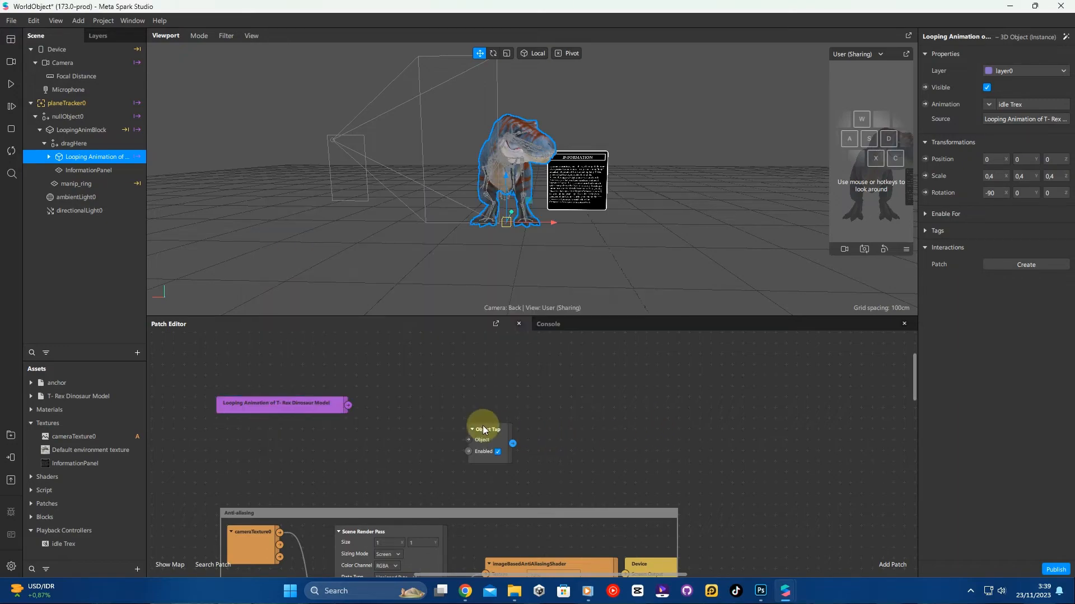
pyautogui.moveTo(444, 418); pyautogui.dragTo(385, 391)
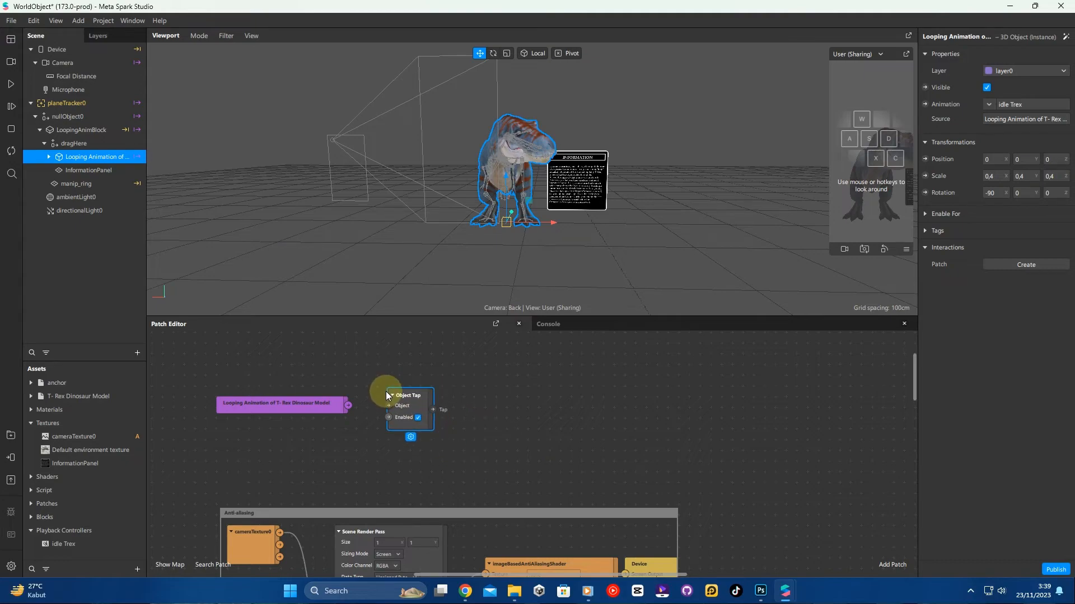
# - Add a Switch patch and place it to the right of the Object Tap patch
pyautogui.rightClick(522, 409)
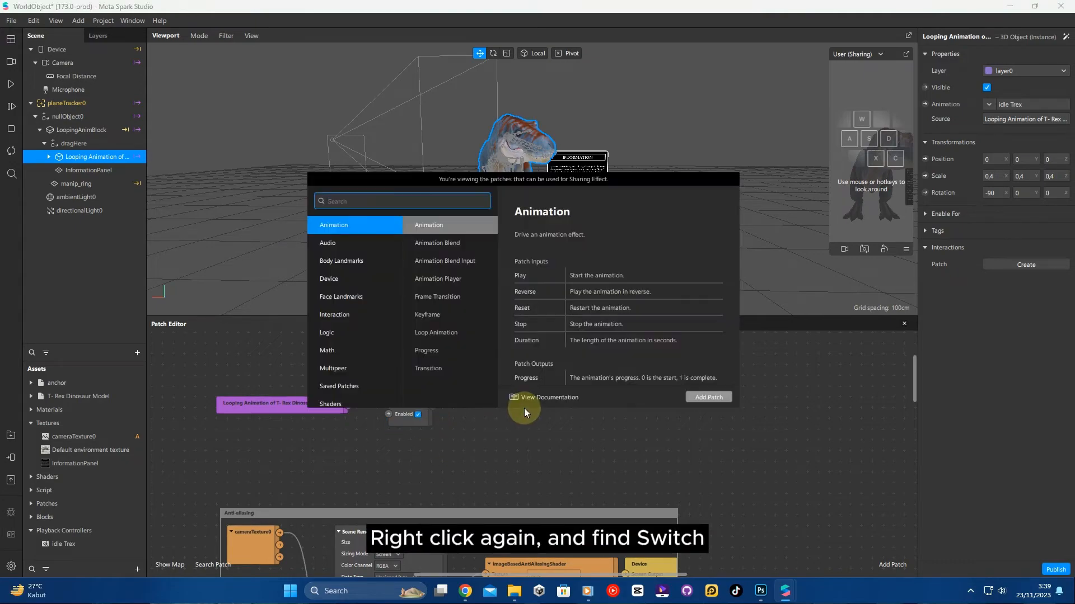
pyautogui.write('switc')
pyautogui.write('h')
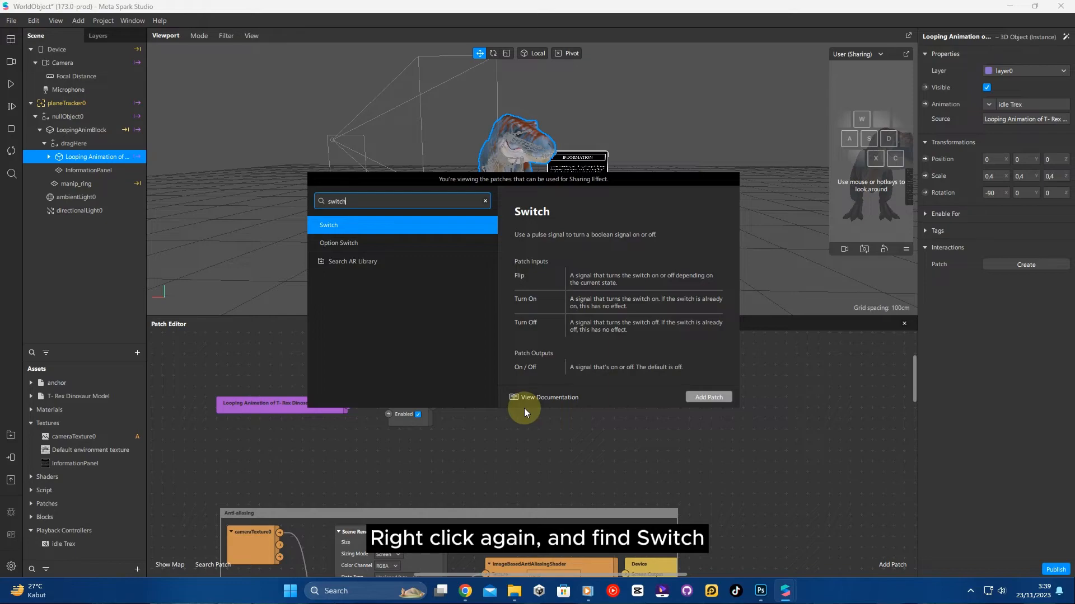
pyautogui.click(381, 225)
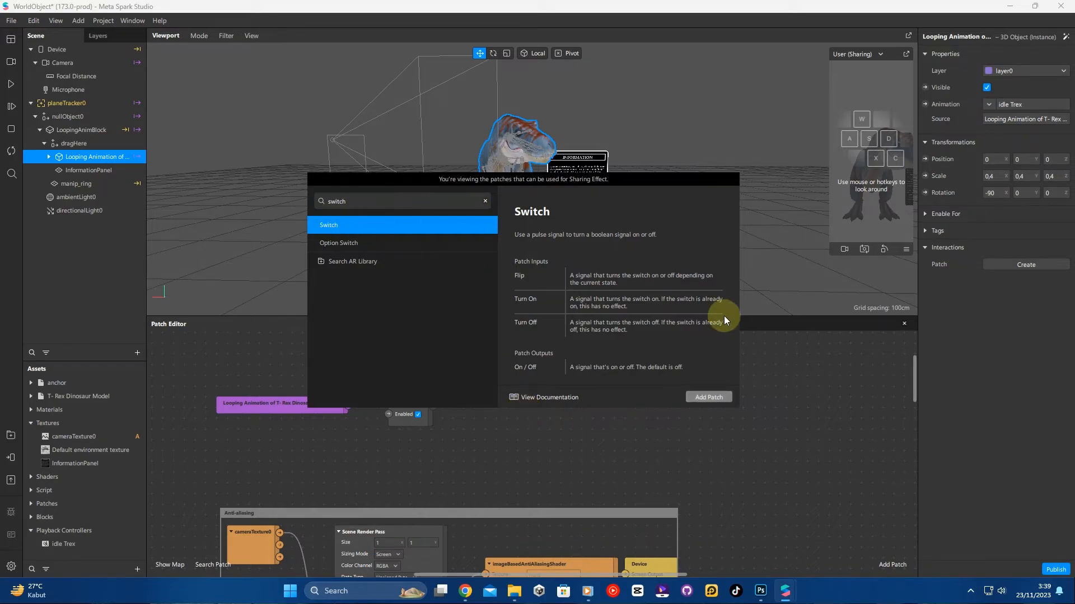
pyautogui.click(719, 397)
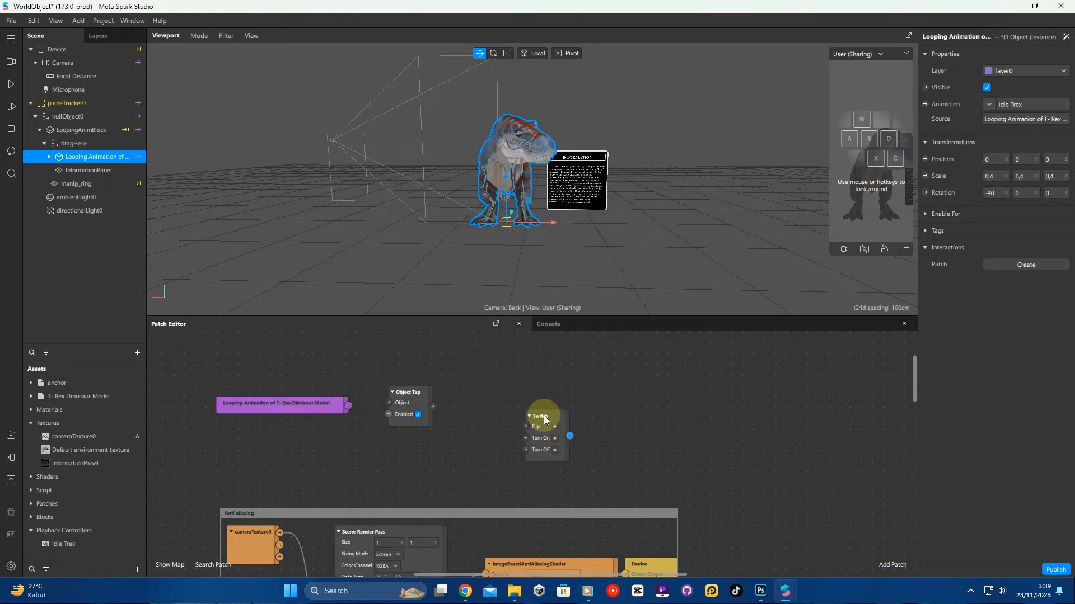
pyautogui.moveTo(543, 415); pyautogui.dragTo(476, 390)
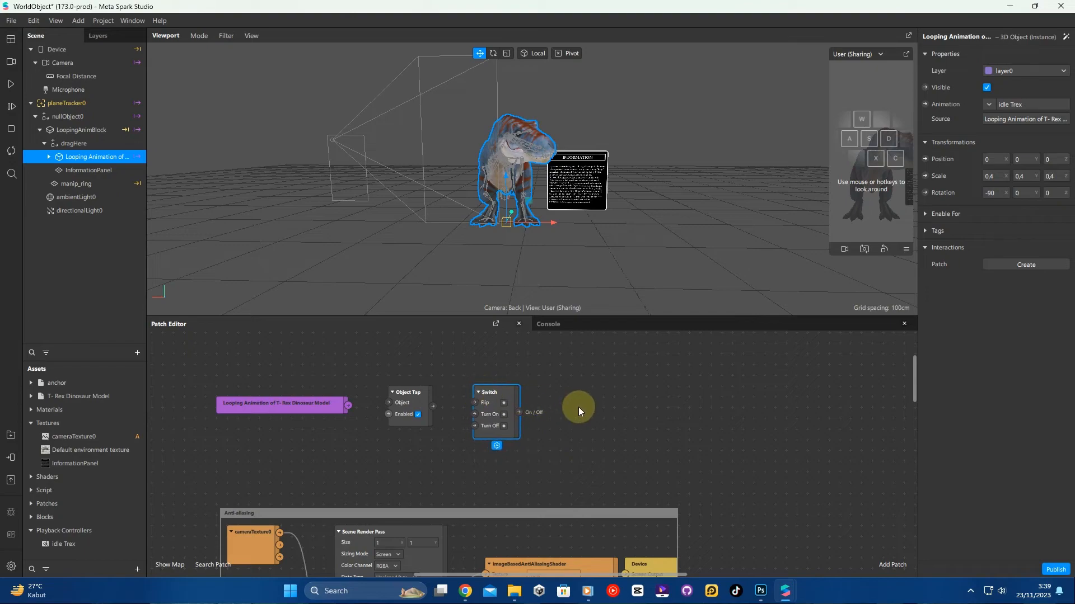
# - Select the information panel and make it invisible
pyautogui.click(603, 401)
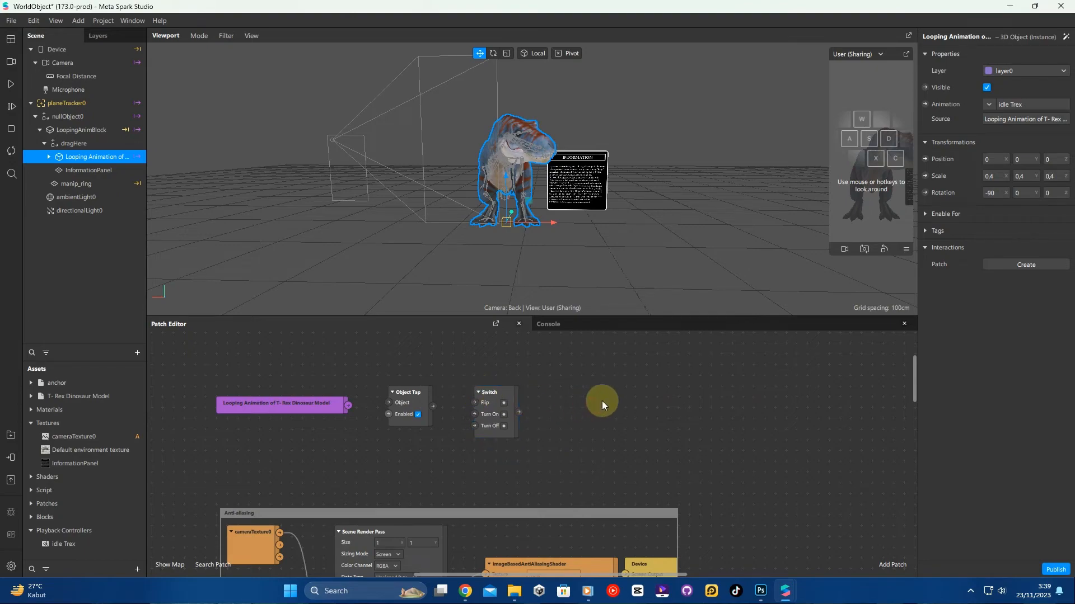
pyautogui.click(87, 170)
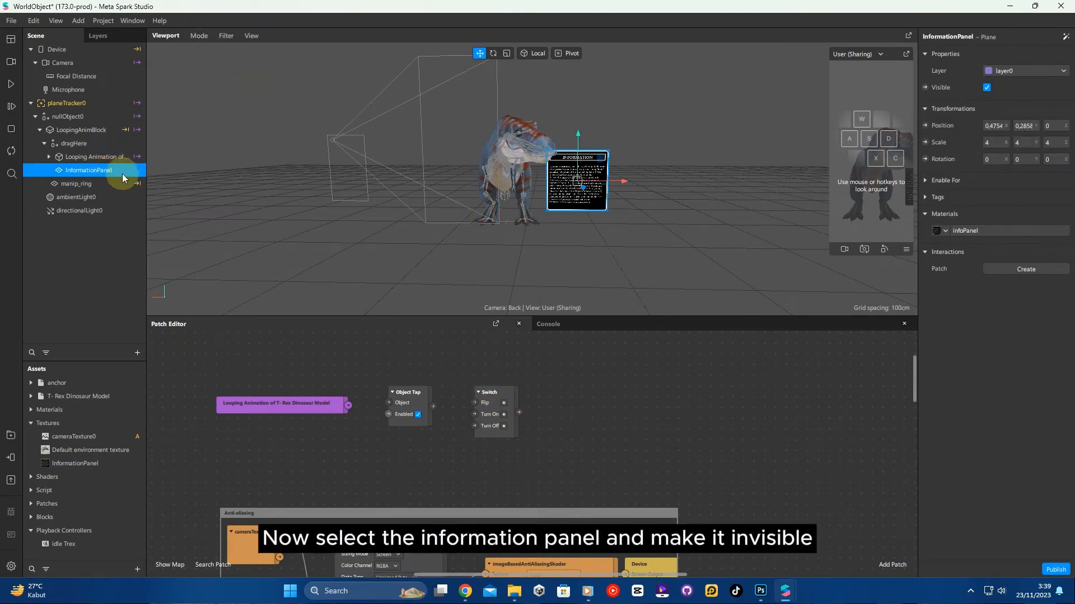
pyautogui.scroll(3, 634, 198)
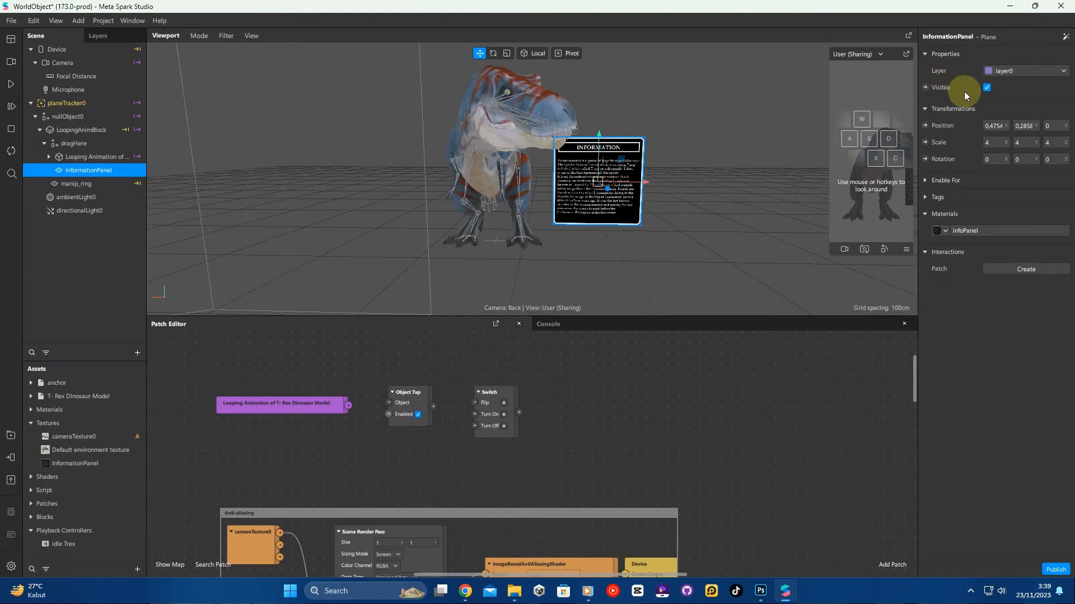
pyautogui.click(986, 88)
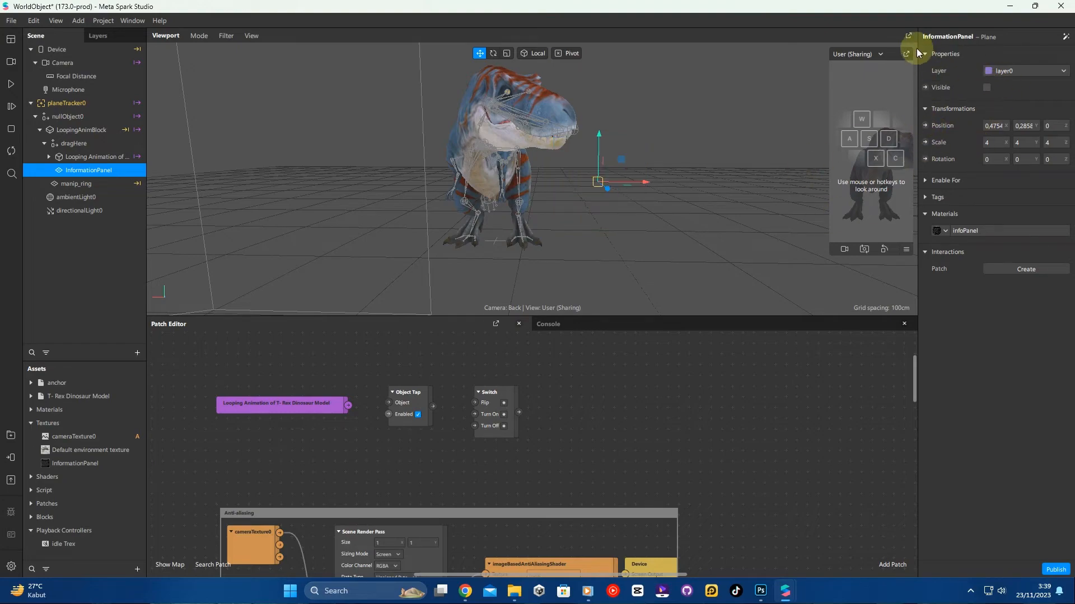
# - Add the panel's Visible property as a patch and wire T-Rex to Object Tap, Tap to Switch Flip, and Switch to Visible
pyautogui.click(924, 88)
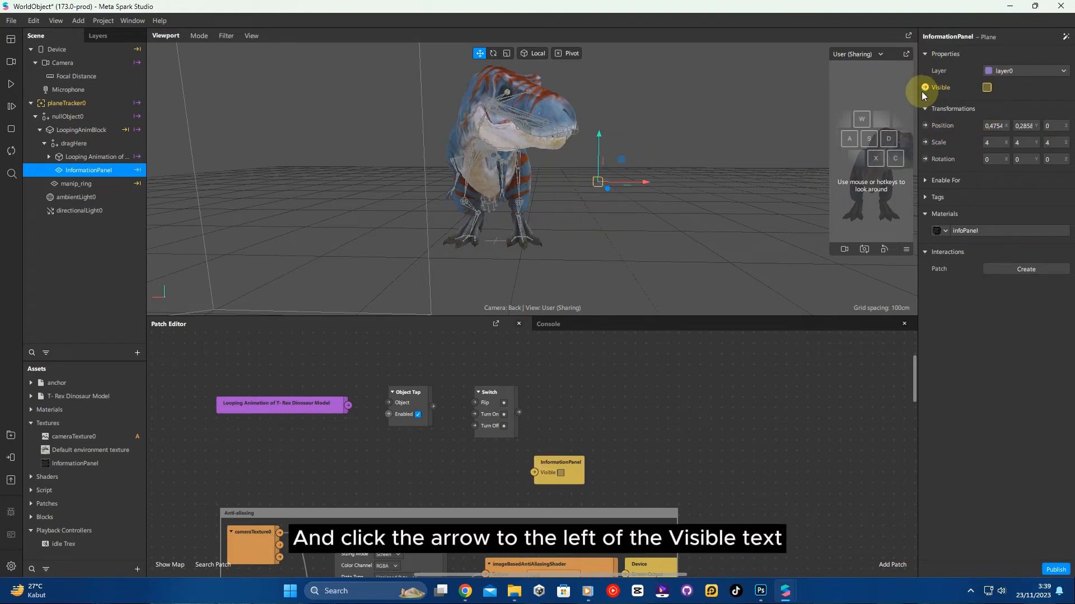
pyautogui.moveTo(563, 462); pyautogui.dragTo(582, 401)
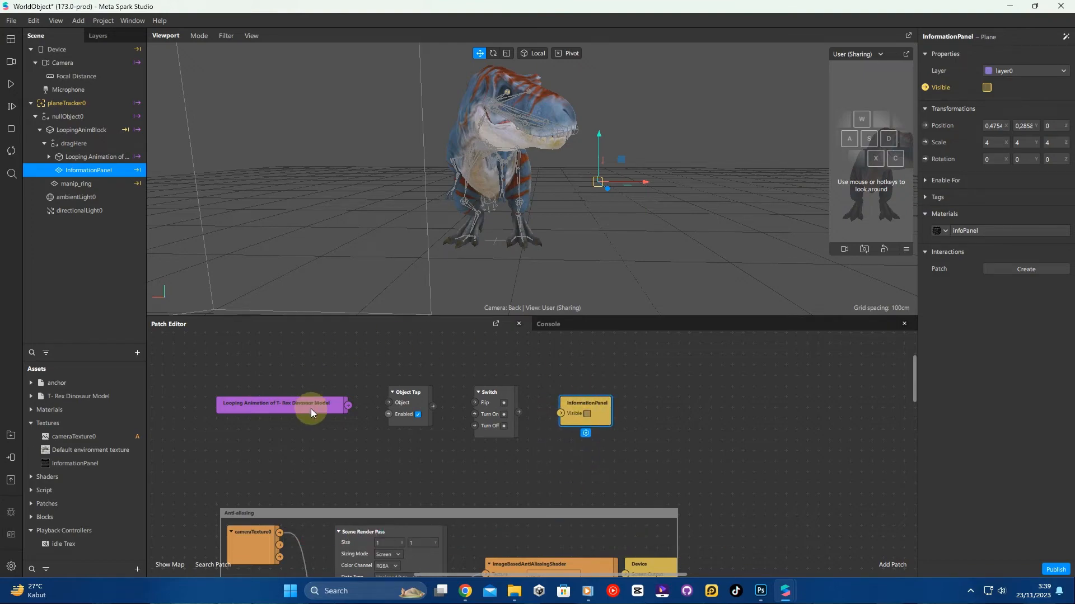
pyautogui.moveTo(343, 407); pyautogui.dragTo(559, 413)
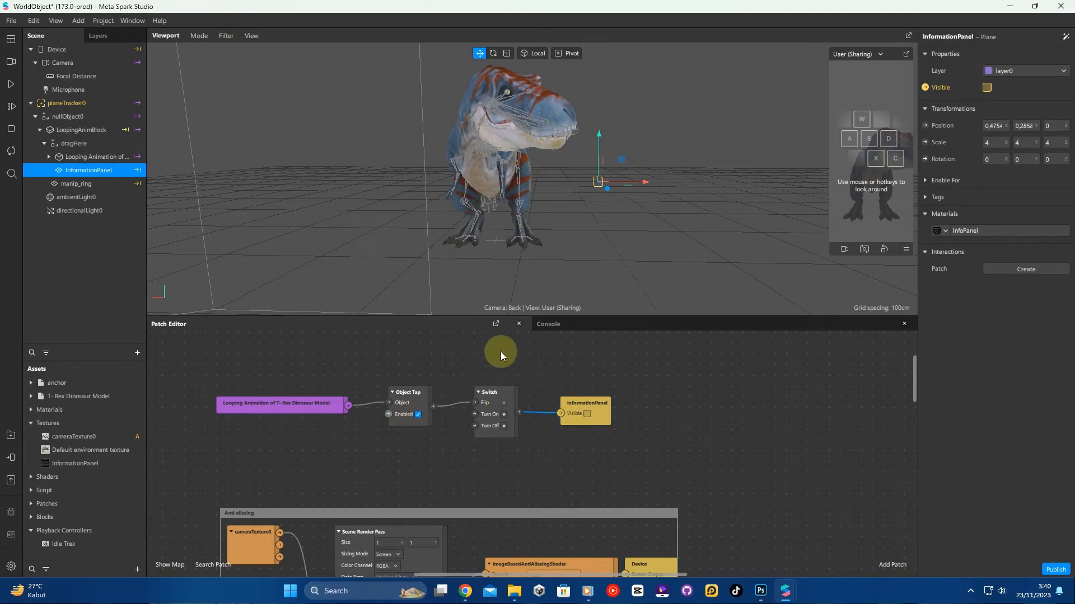
# - Enlarge the simulator and test tapping the T-Rex to toggle the information panel
pyautogui.scroll(-5, 515, 214)
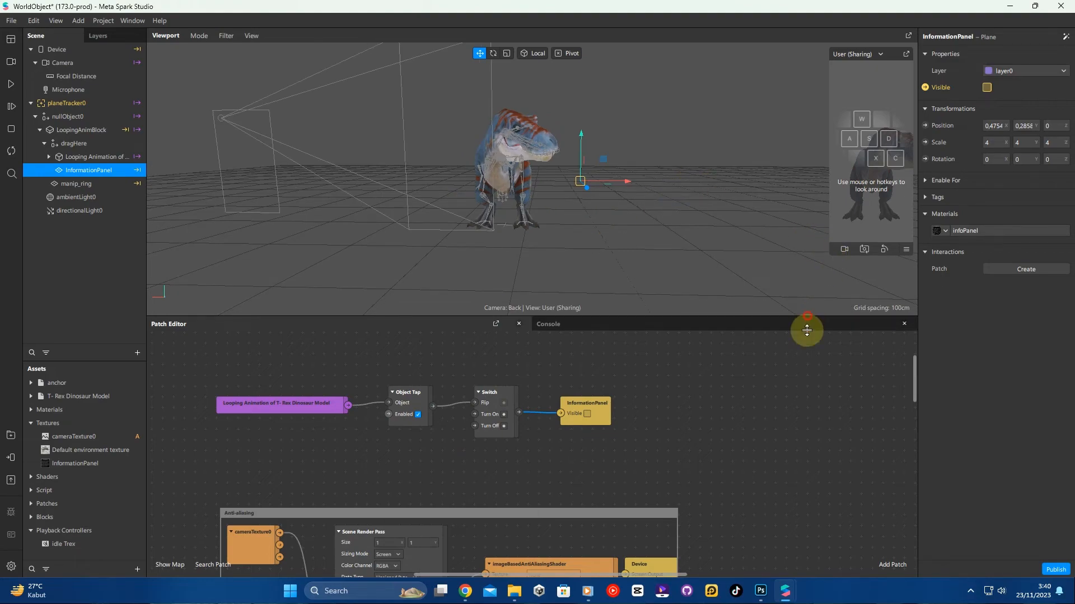
pyautogui.moveTo(808, 318); pyautogui.dragTo(812, 405)
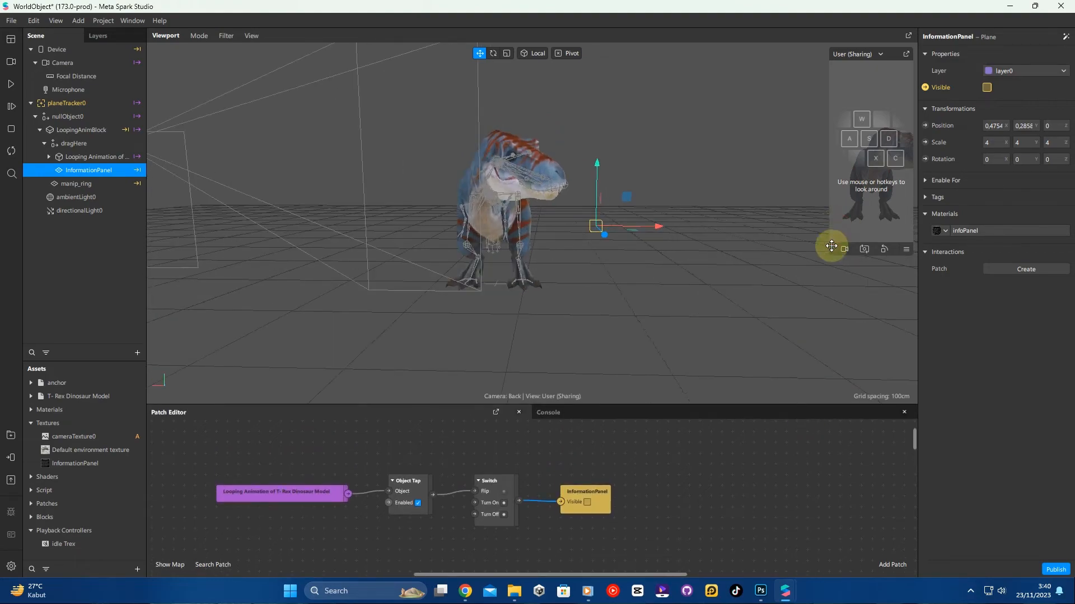
pyautogui.moveTo(829, 255); pyautogui.dragTo(770, 330)
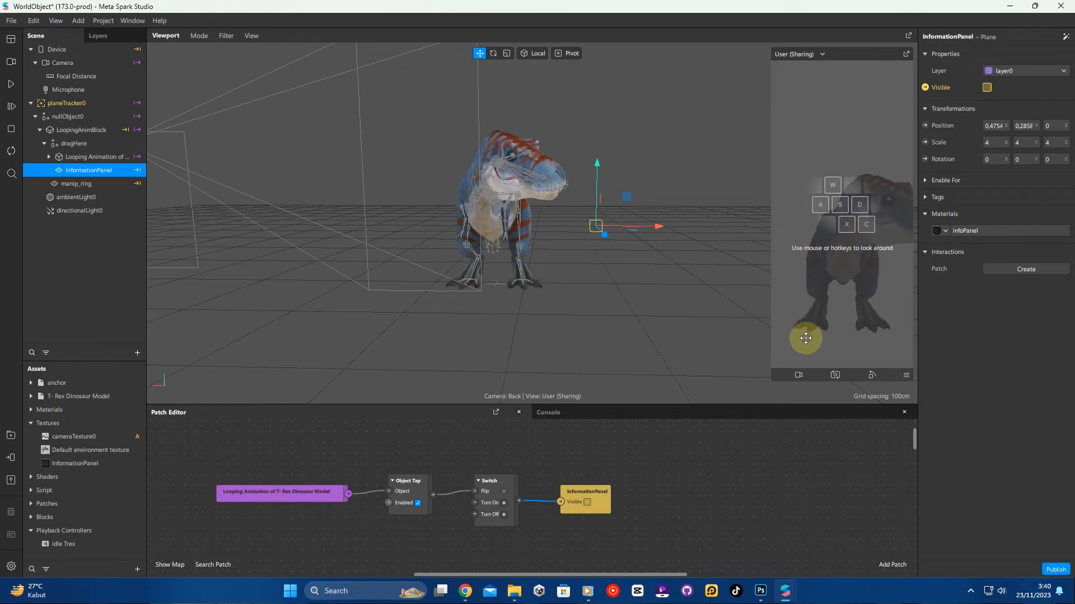
pyautogui.click(906, 376)
pyautogui.click(962, 381)
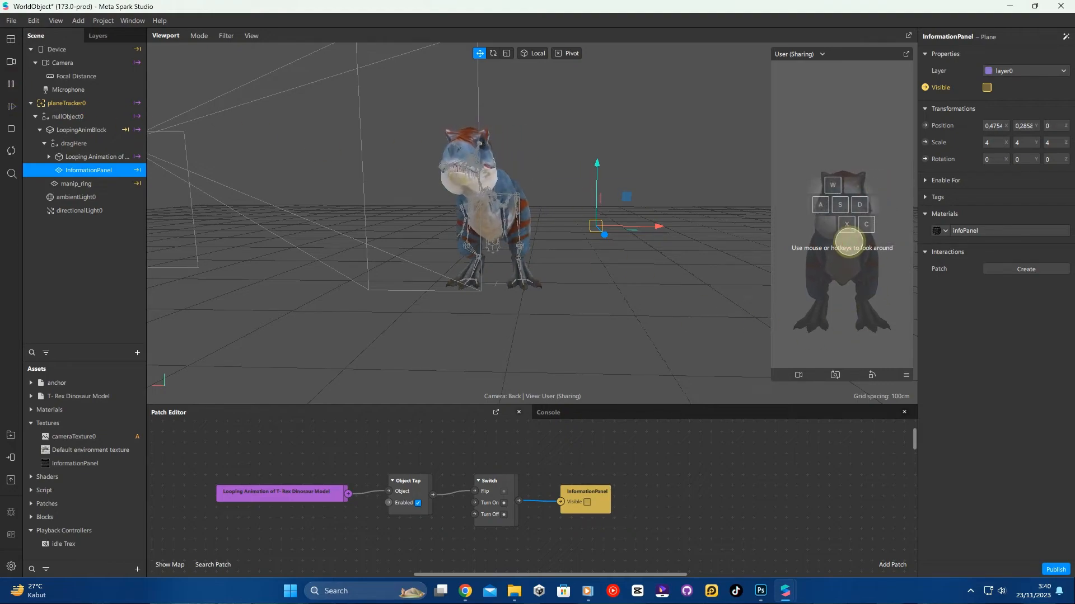
pyautogui.click(849, 241)
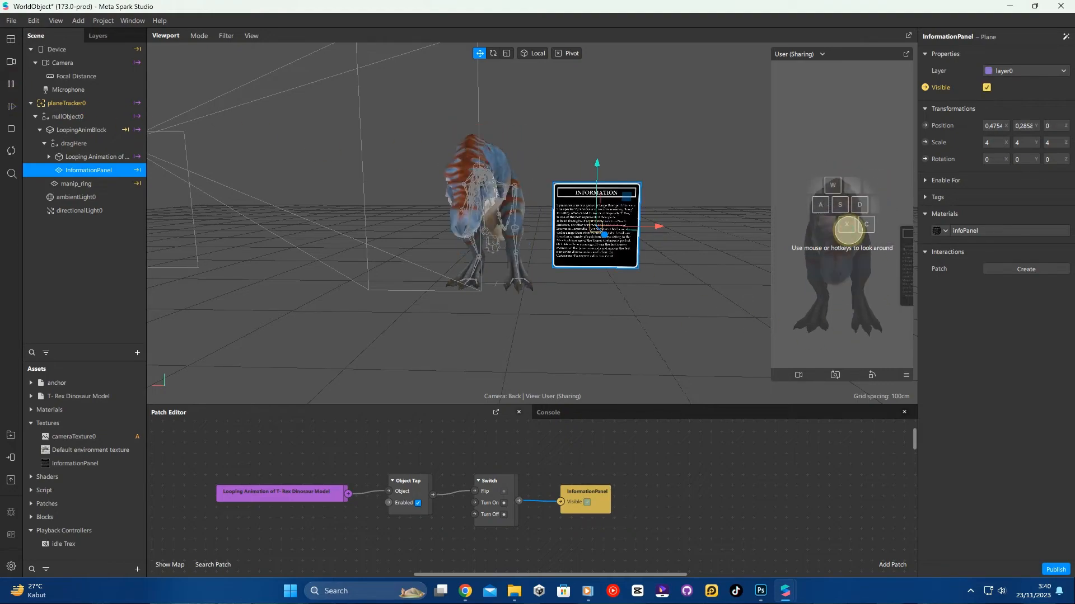
pyautogui.click(849, 232)
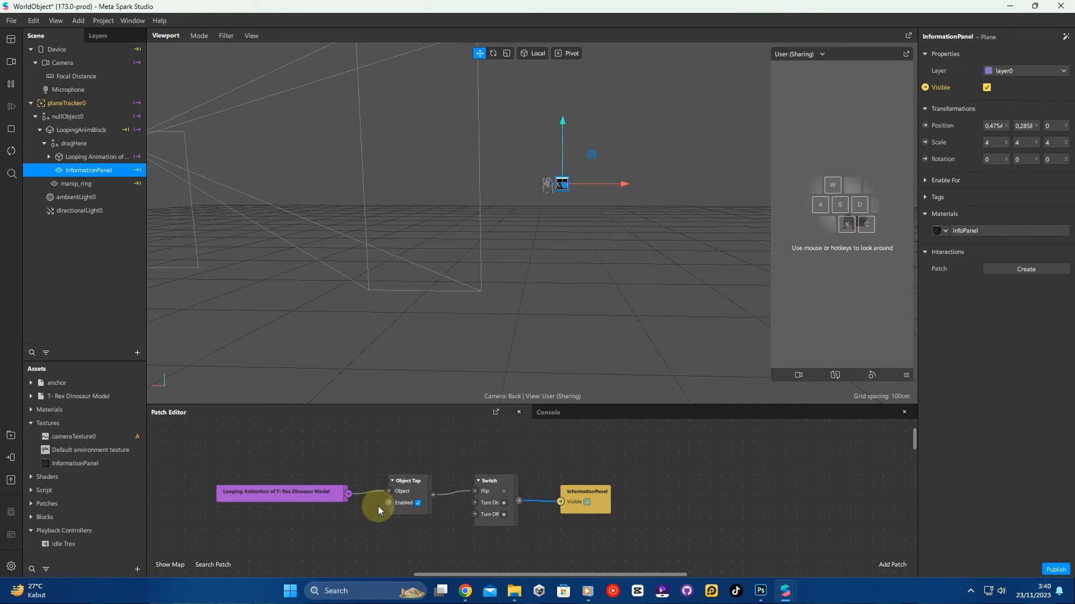
# - Find the Screen Tap patch and disable its Enabled option
pyautogui.scroll(-5, 454, 519)
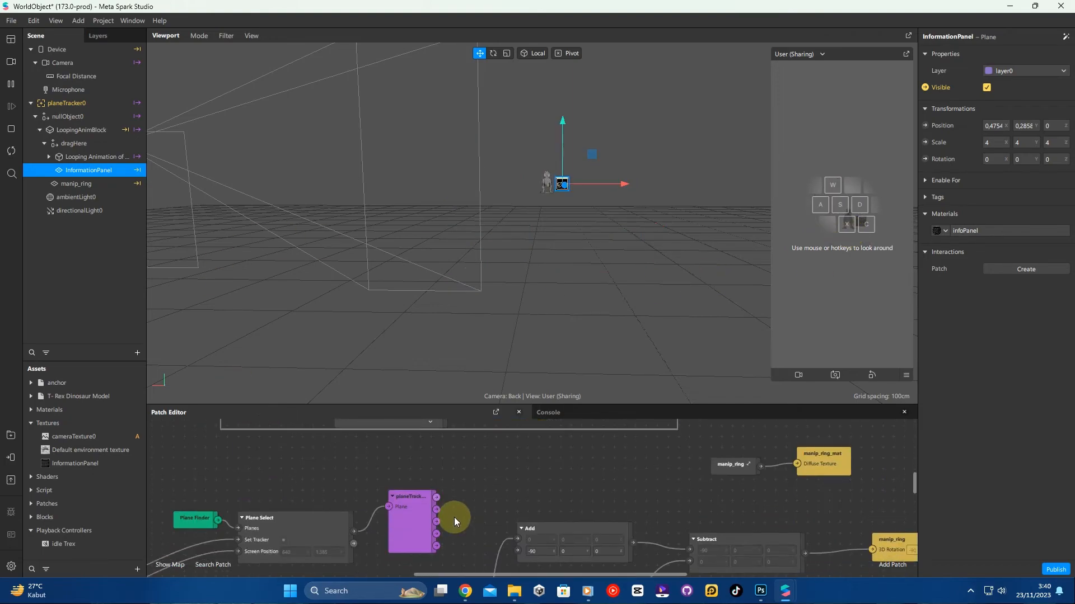
pyautogui.scroll(-5, 459, 531)
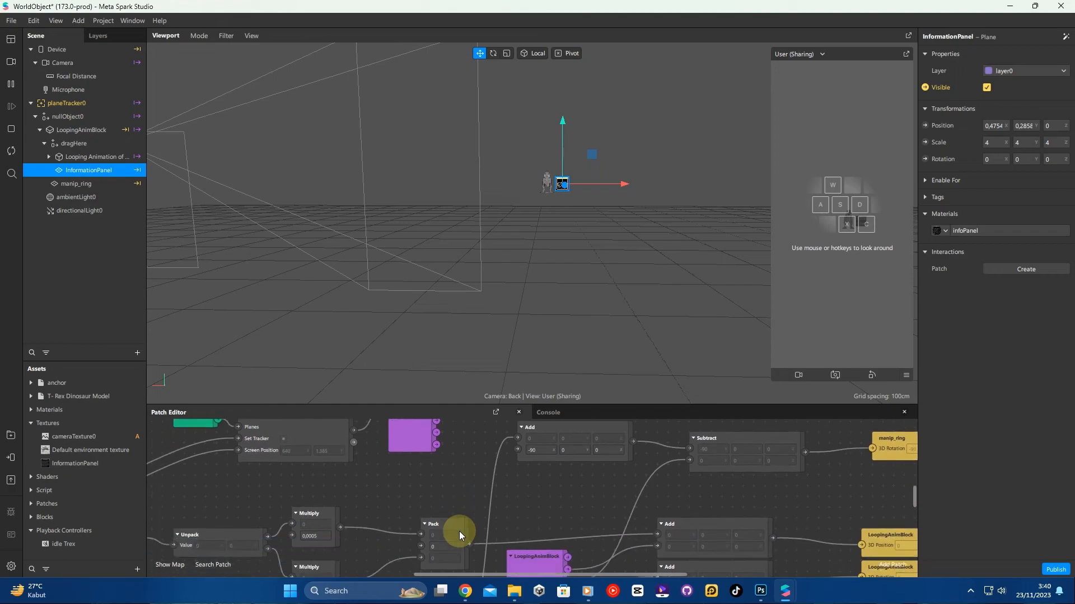
pyautogui.moveTo(483, 573); pyautogui.dragTo(371, 574)
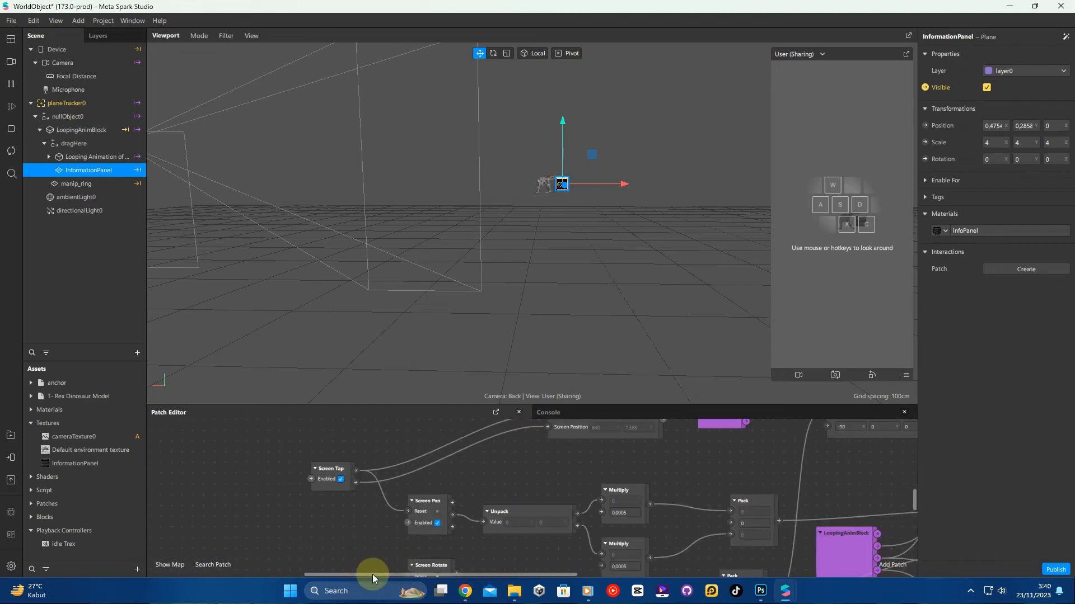
pyautogui.click(343, 480)
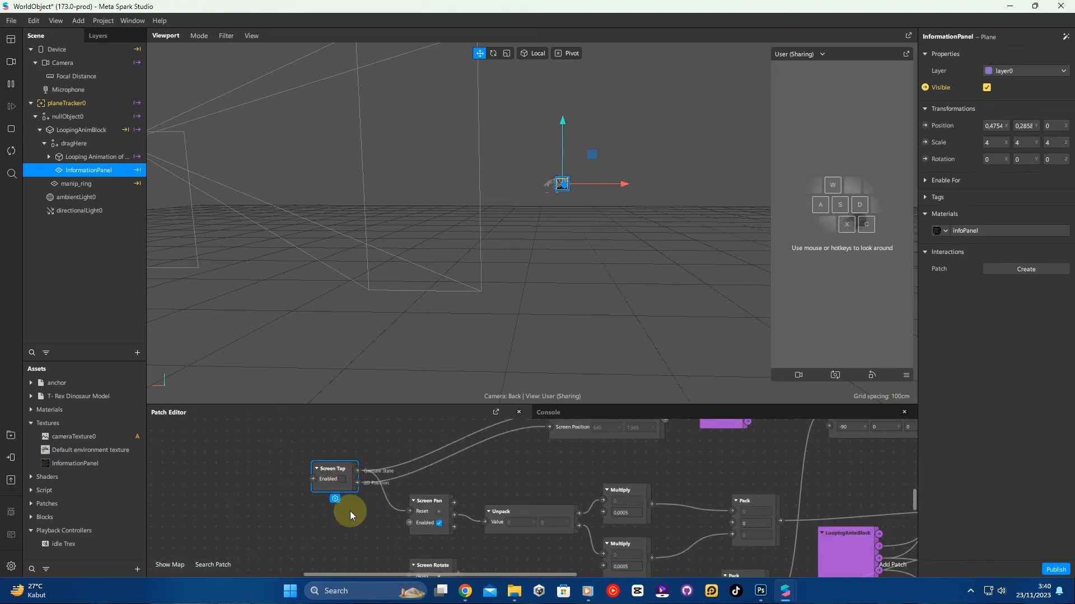
# - Restart the simulation and tap the T-Rex in the simulator several times to check the information panel toggles
pyautogui.click(14, 128)
pyautogui.click(11, 85)
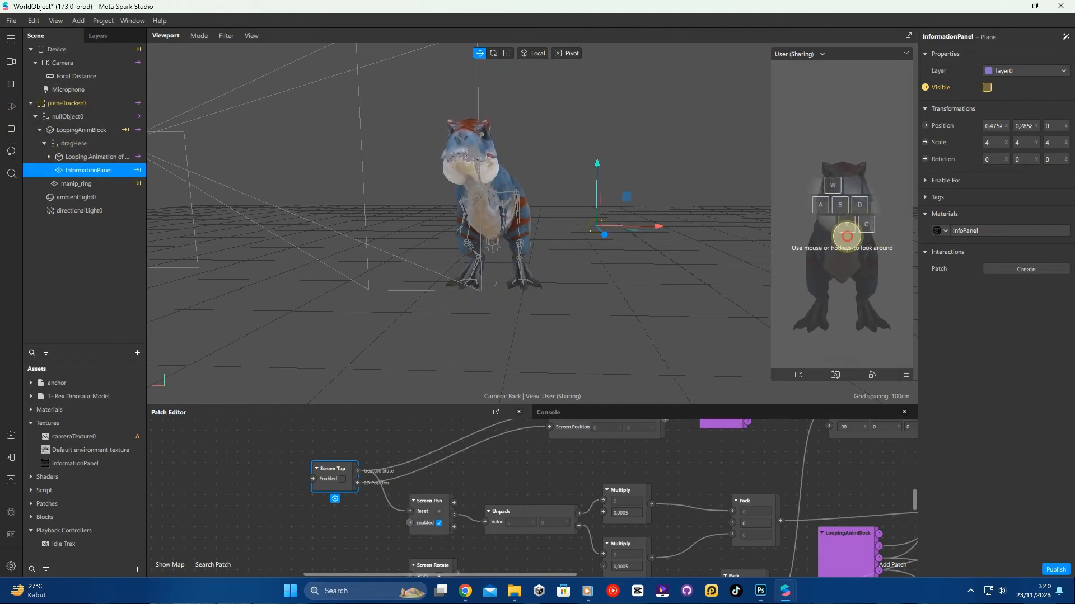
pyautogui.click(846, 236)
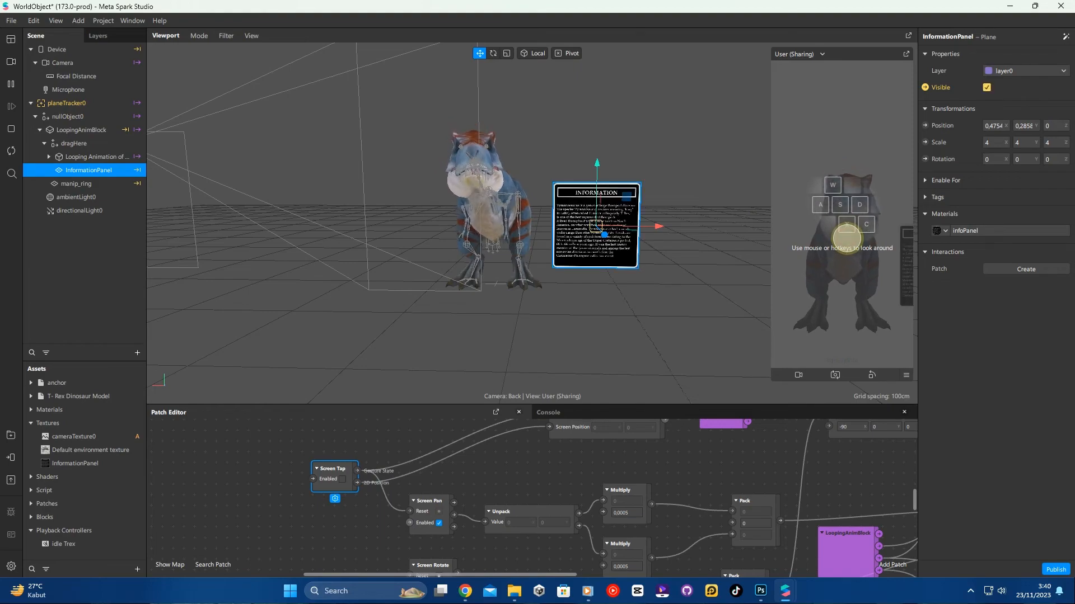
pyautogui.click(846, 239)
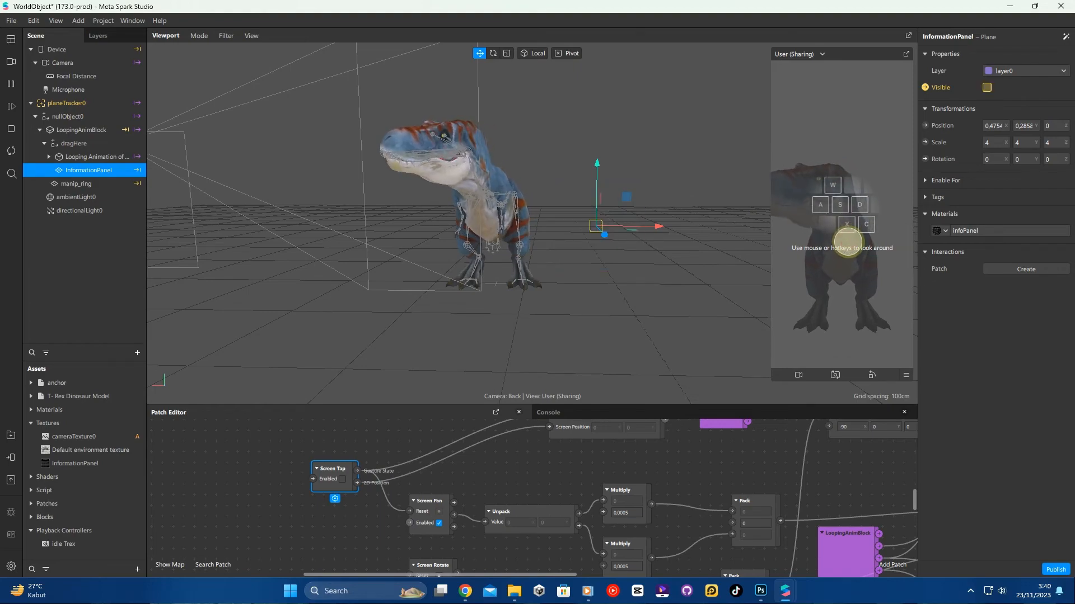
pyautogui.click(848, 242)
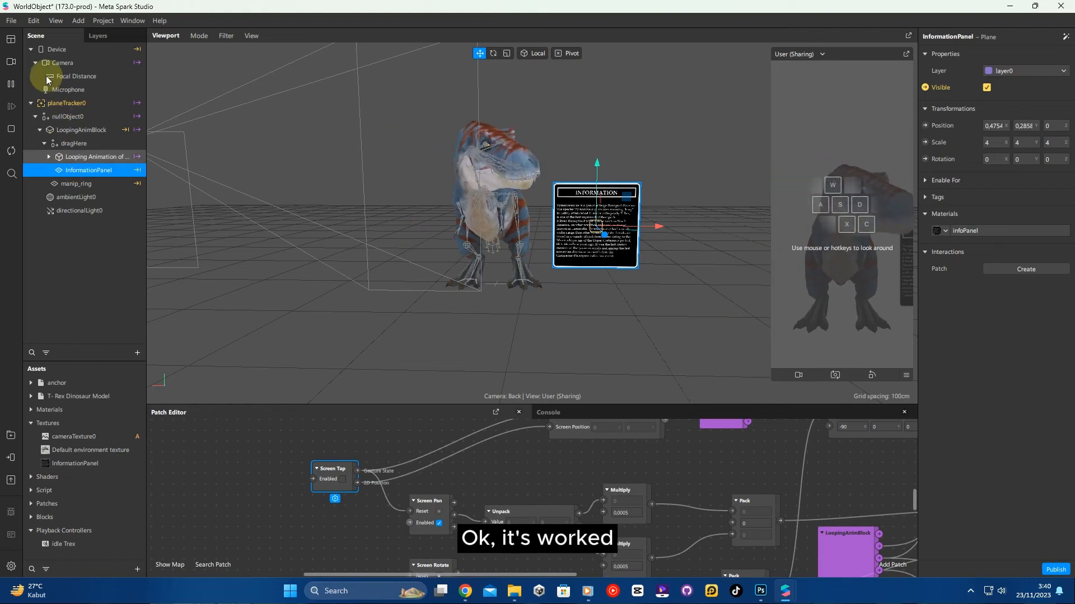
# - Save the project under the new file name InfoObject.arproj
pyautogui.click(11, 21)
pyautogui.click(41, 163)
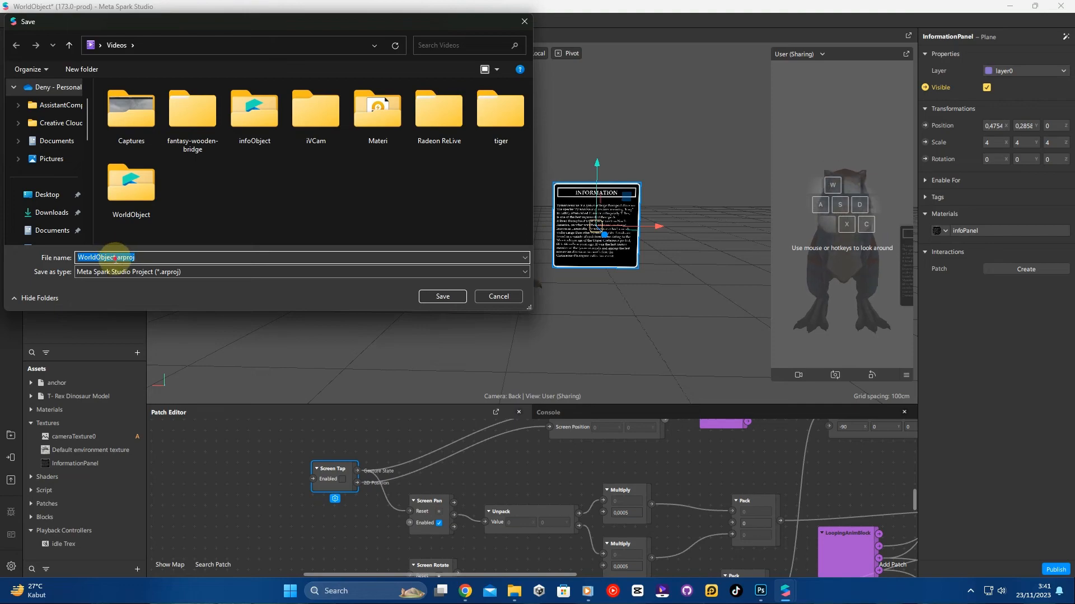
pyautogui.press('BackSpace')
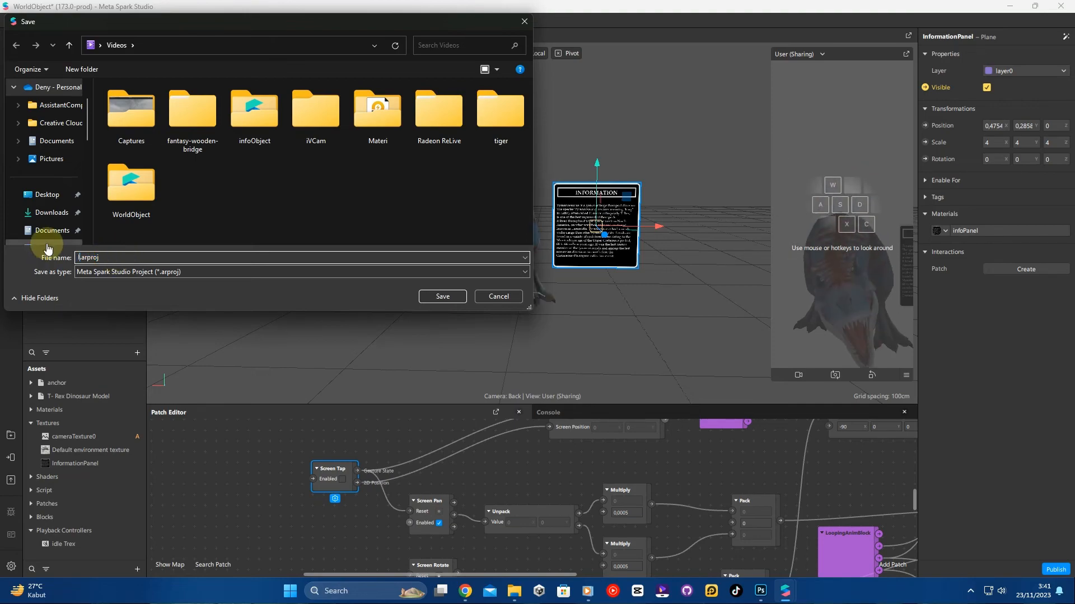
pyautogui.write('Infor')
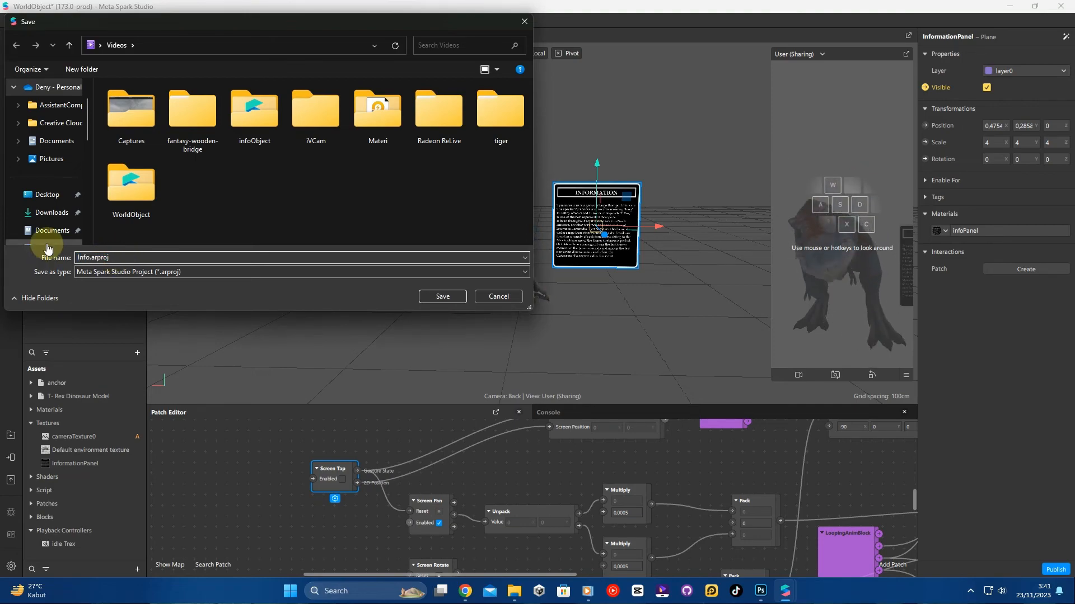
pyautogui.write('Object')
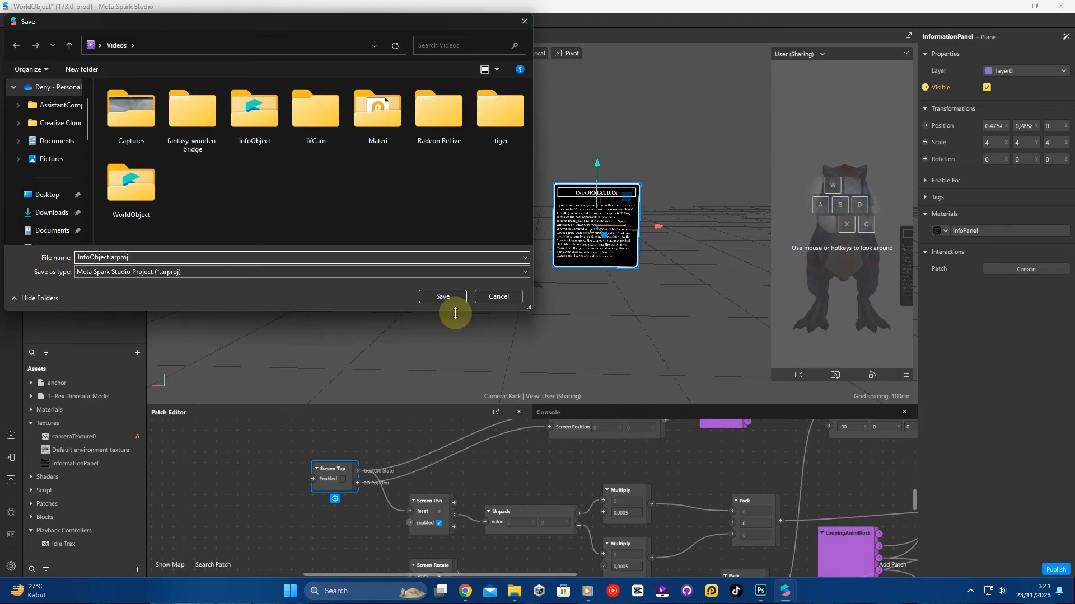
pyautogui.click(447, 297)
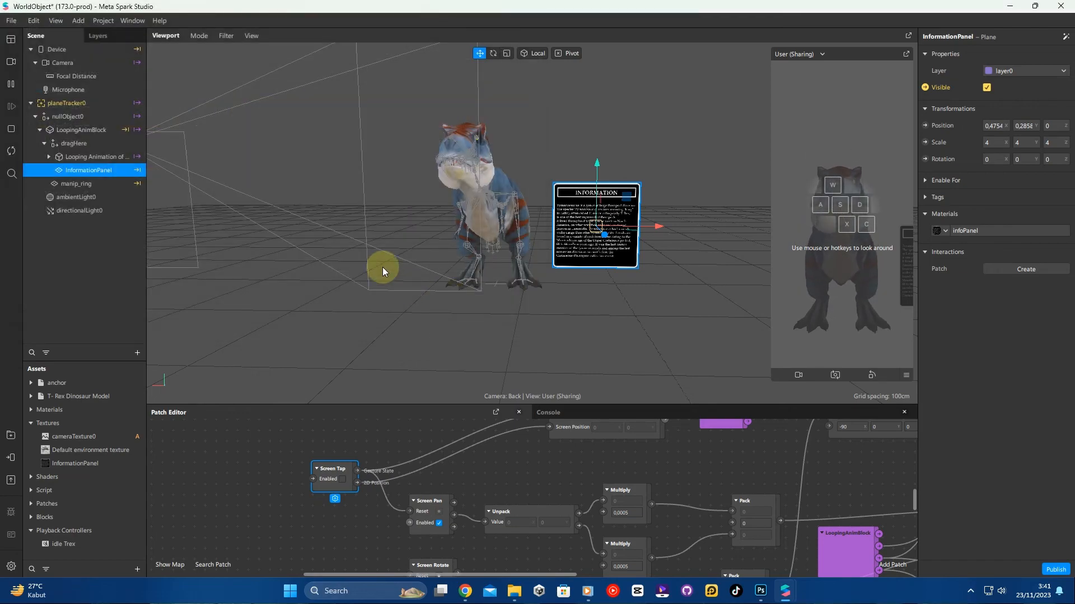
# - Send the effect to Instagram for testing on a device
pyautogui.click(14, 21)
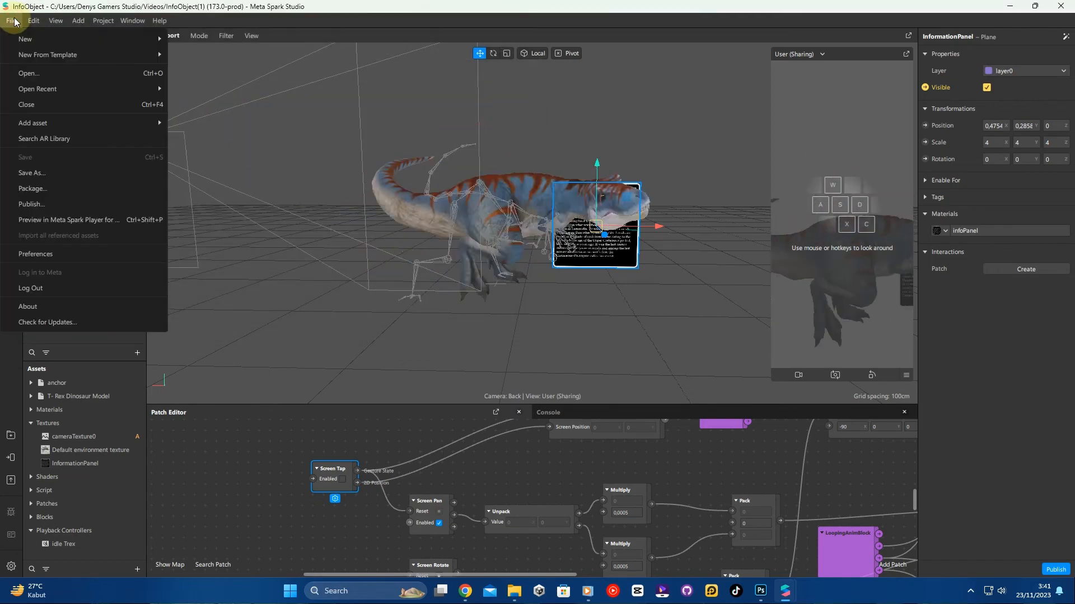
pyautogui.click(14, 391)
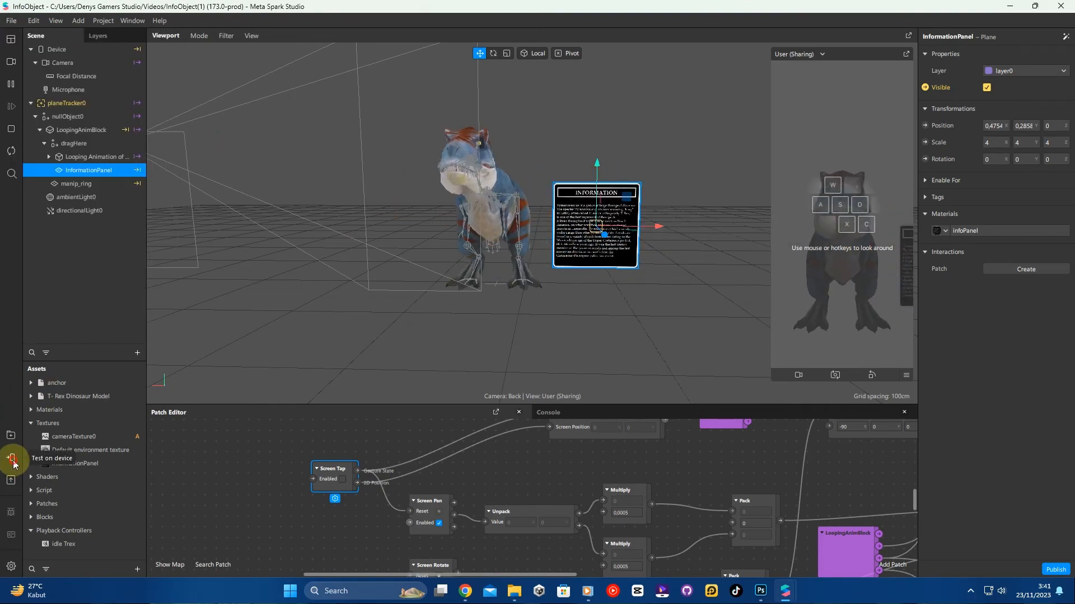
pyautogui.click(12, 459)
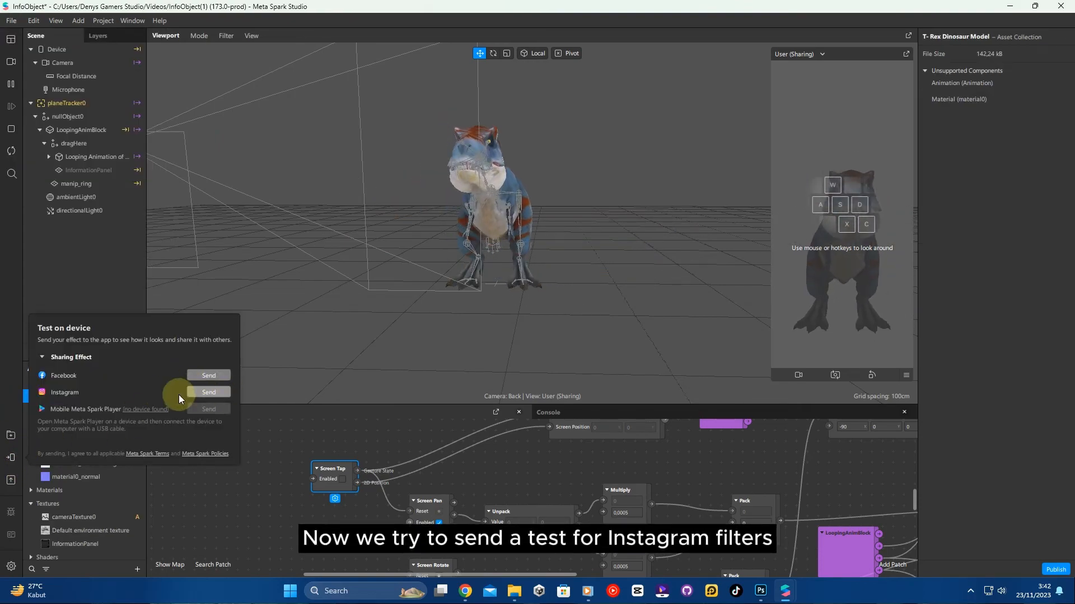
pyautogui.click(210, 392)
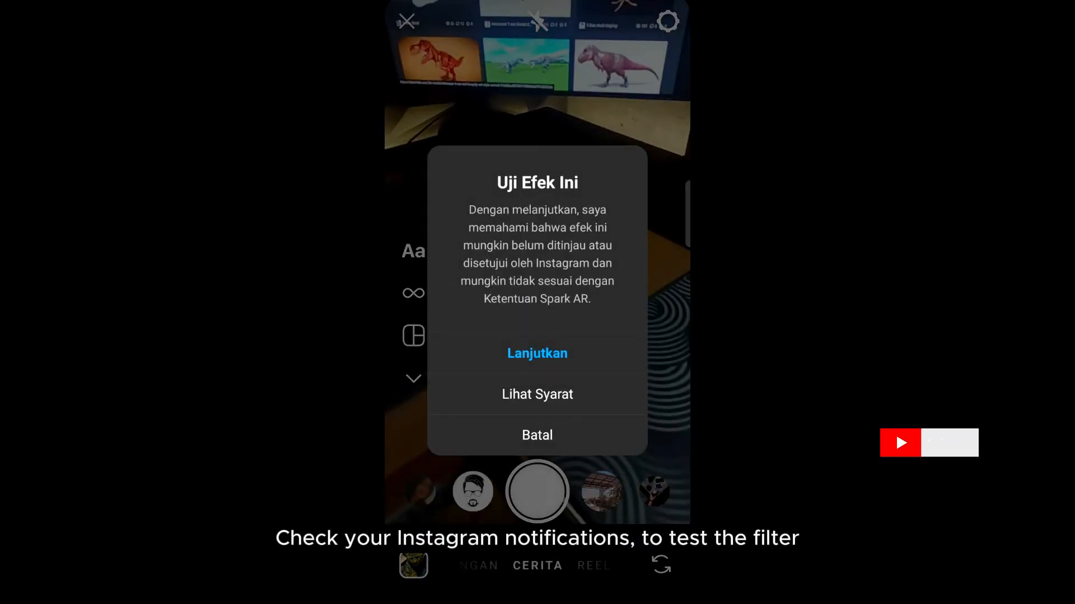
# - Open the effect preview from the Instagram notifications and tap the T-Rex to toggle the information panel
pyautogui.click(644, 352)
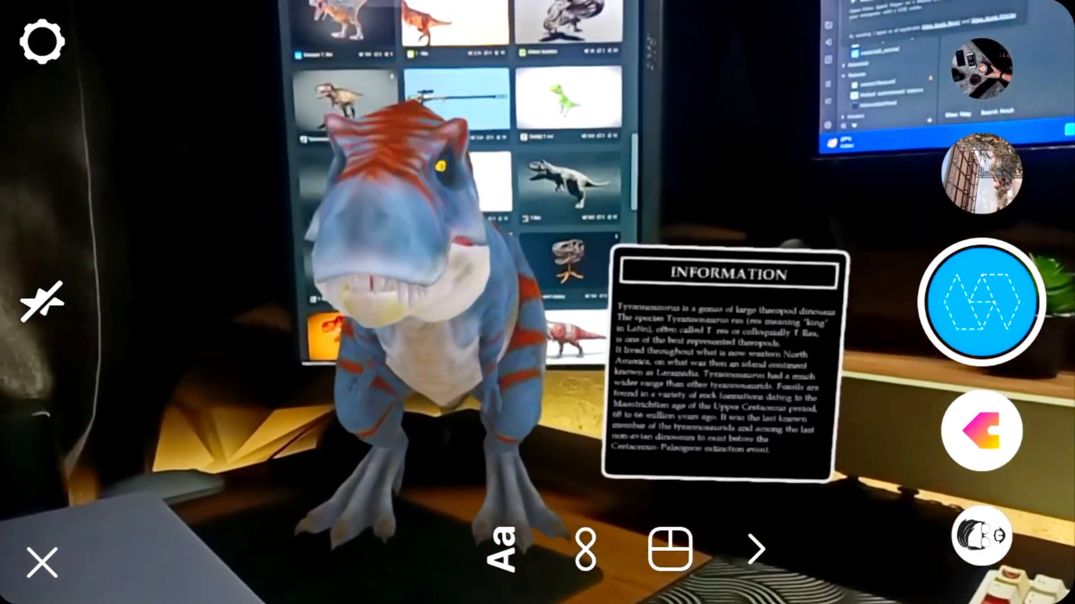
pyautogui.click(404, 297)
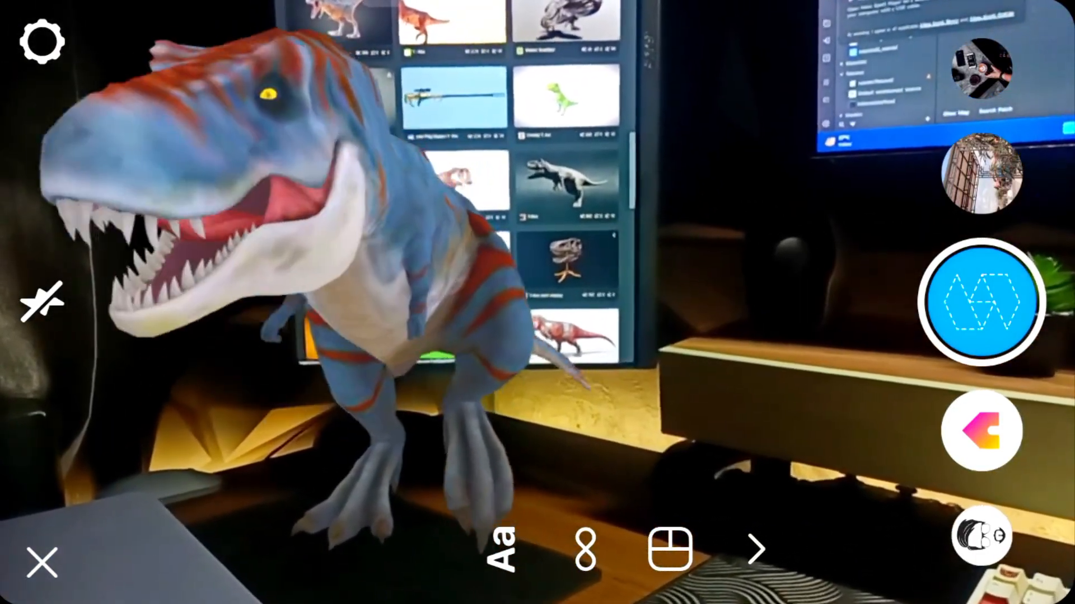
pyautogui.click(404, 296)
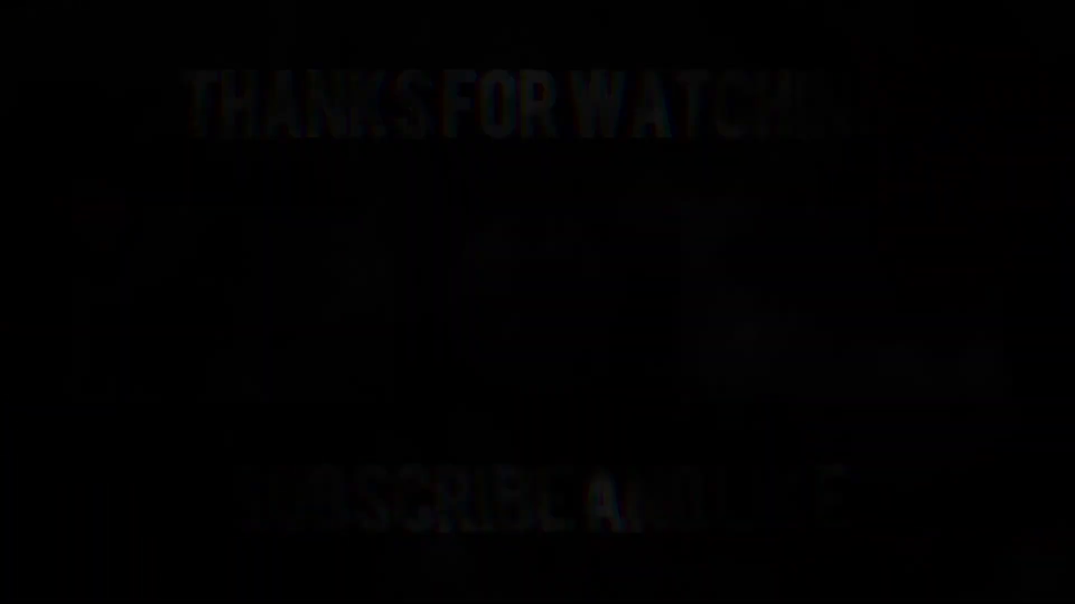